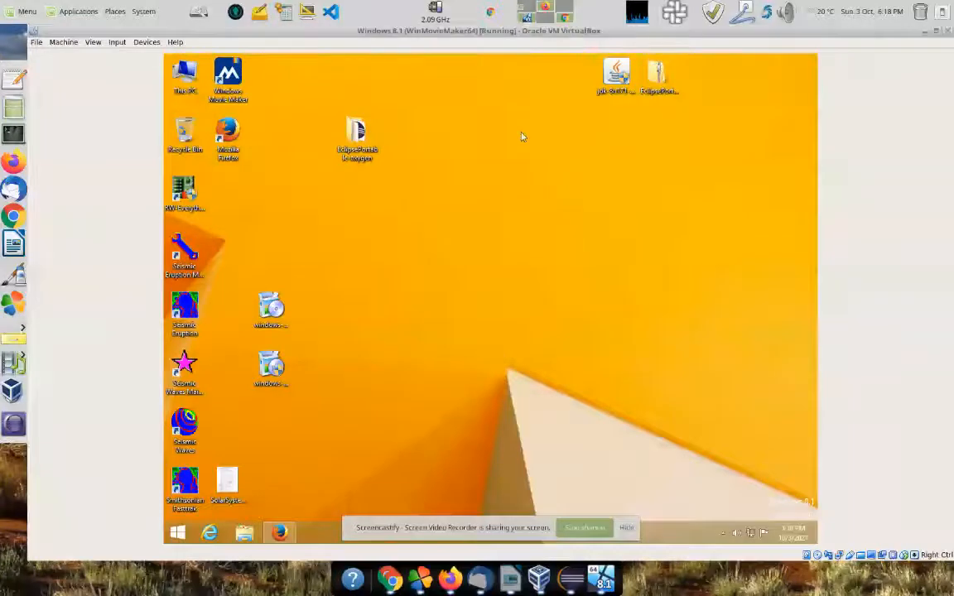
Step: Pause the Windows 8.1 VM with Ctrl+P and show the VirtualBox Manager's snapshot tree
left_click(545, 8)
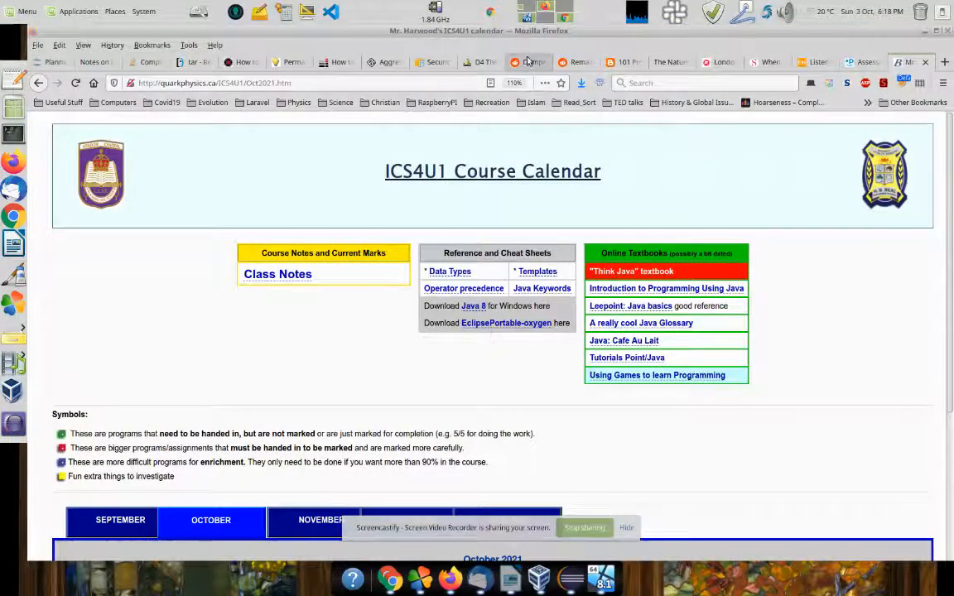
key("alt+Tab")
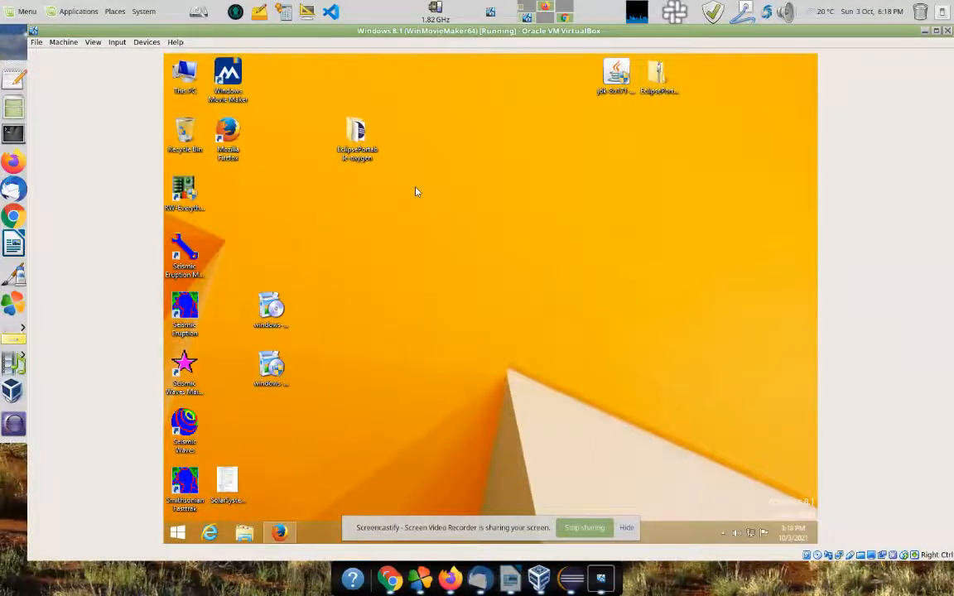
key("super")
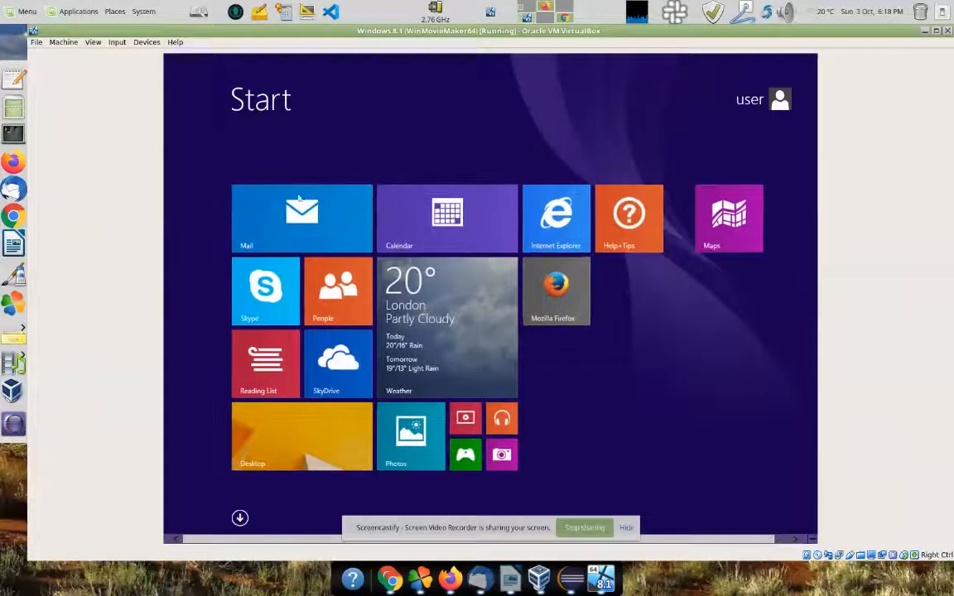
key("ctrl+p")
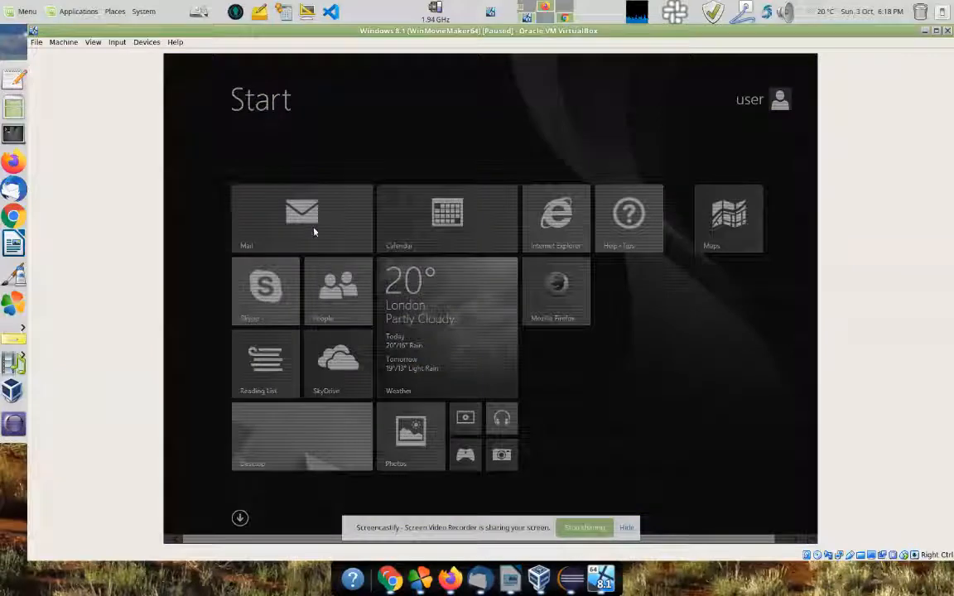
left_click(538, 578)
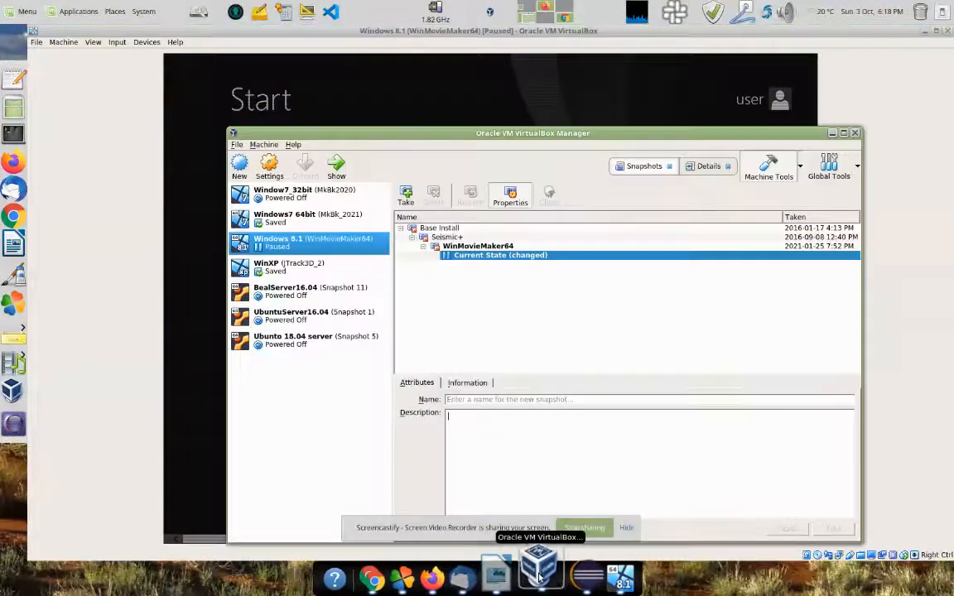
Step: Check the Windows 8.1 machine's System > Processor settings, then close the settings dialog
left_click(270, 167)
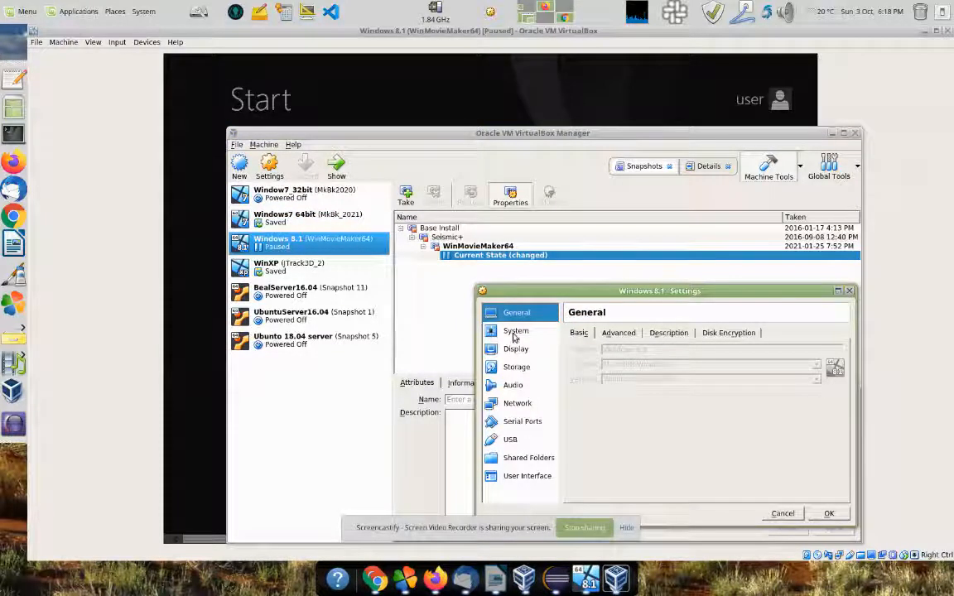
left_click(514, 331)
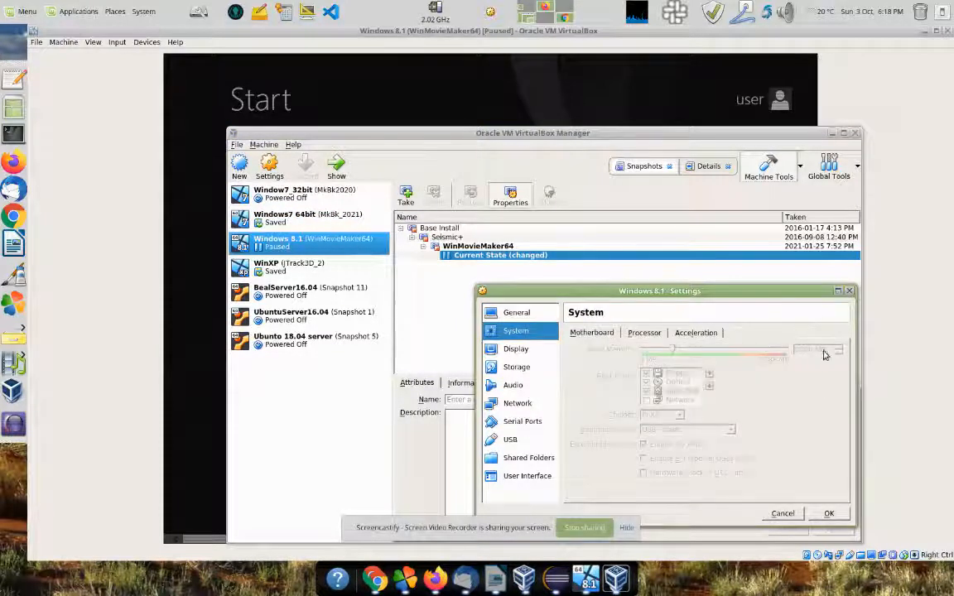
left_click(639, 333)
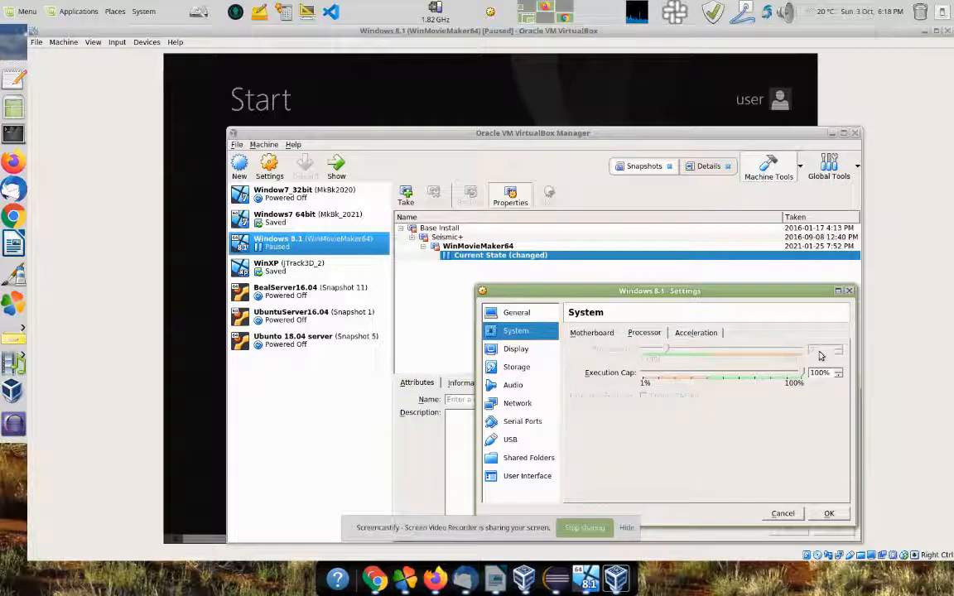
left_click(850, 295)
Step: Resume the paused VM with Ctrl+P and return to the Windows desktop
left_click(474, 94)
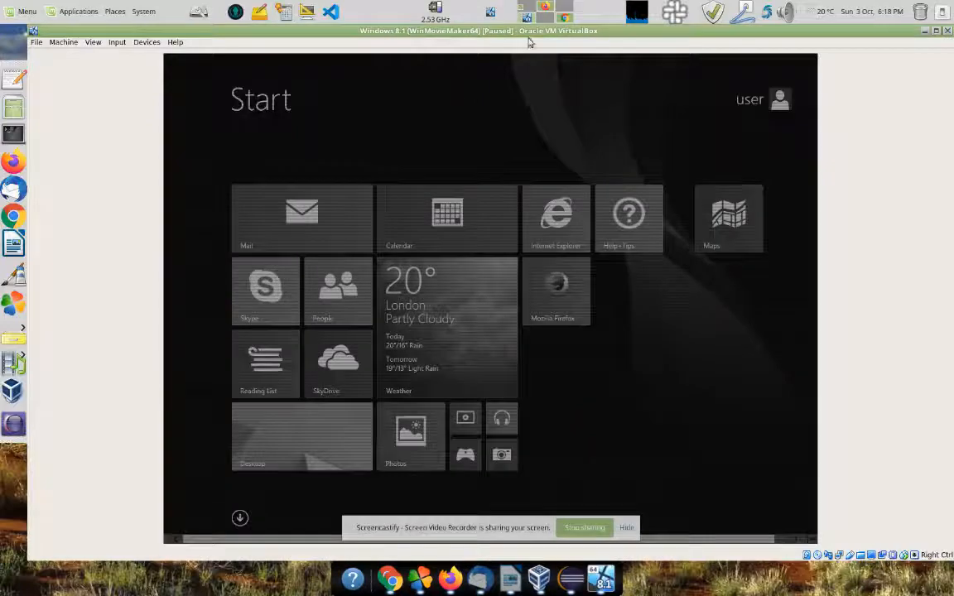
left_click(546, 8)
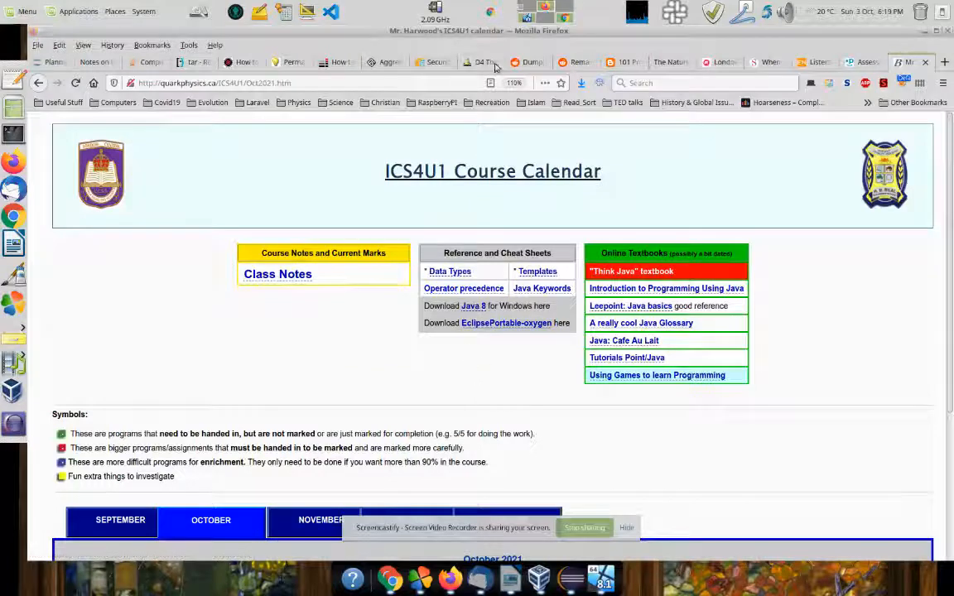
left_click(528, 17)
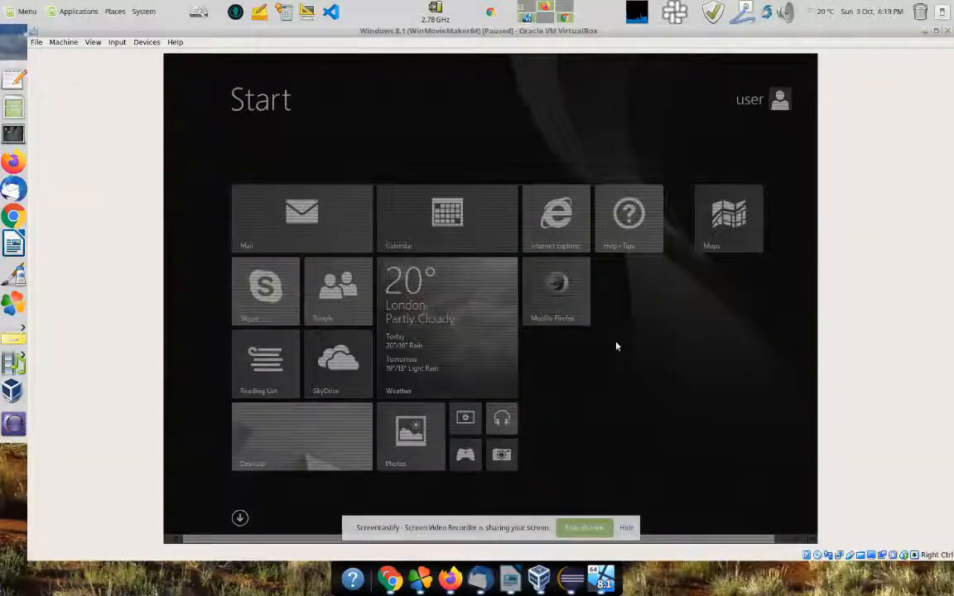
left_click(362, 407)
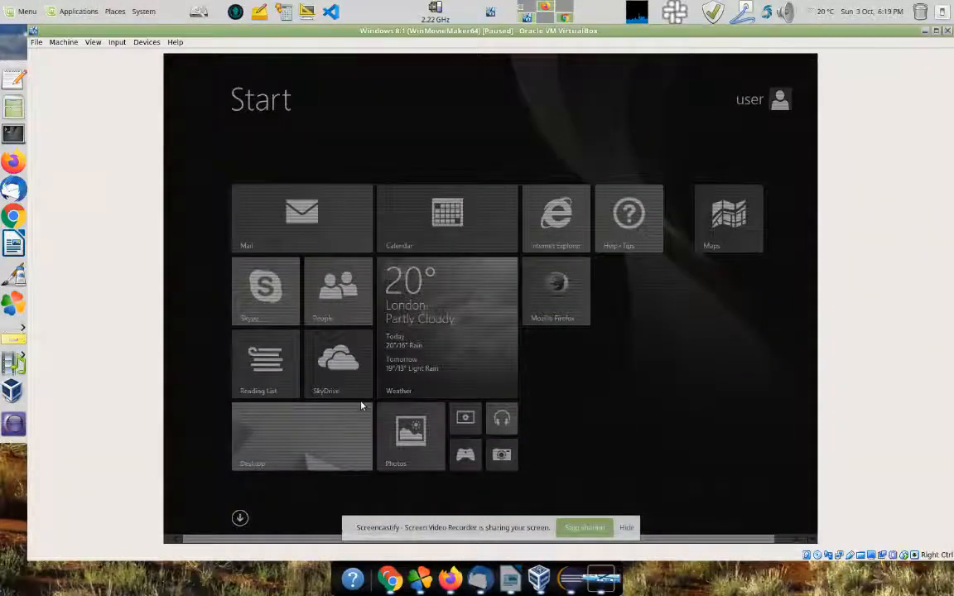
key("ctrl+p")
left_click(335, 435)
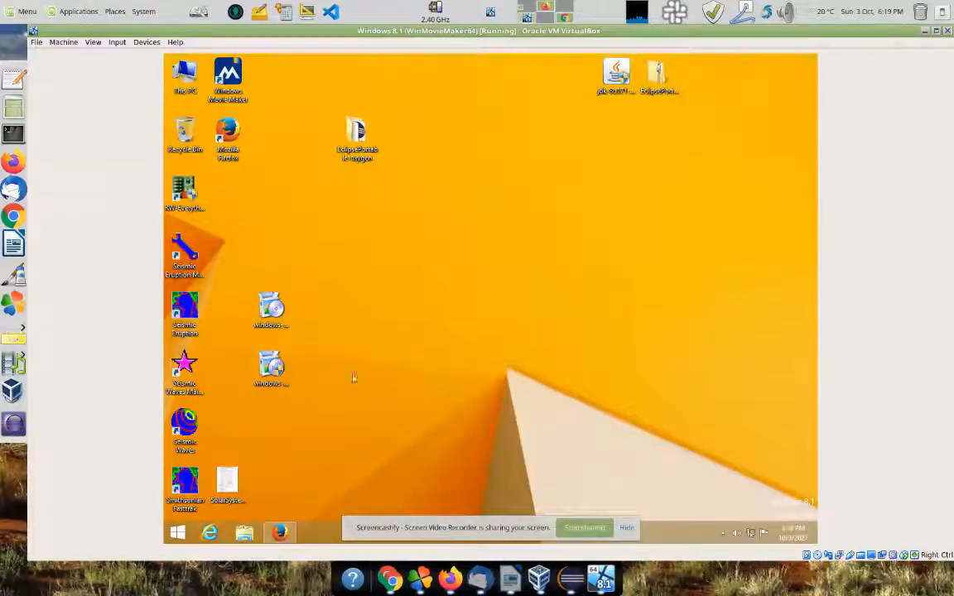
Step: Browse EclipsePortable-oxygen down to Data\workspace, then go back and launch EclipsePortable.exe
double_click(359, 136)
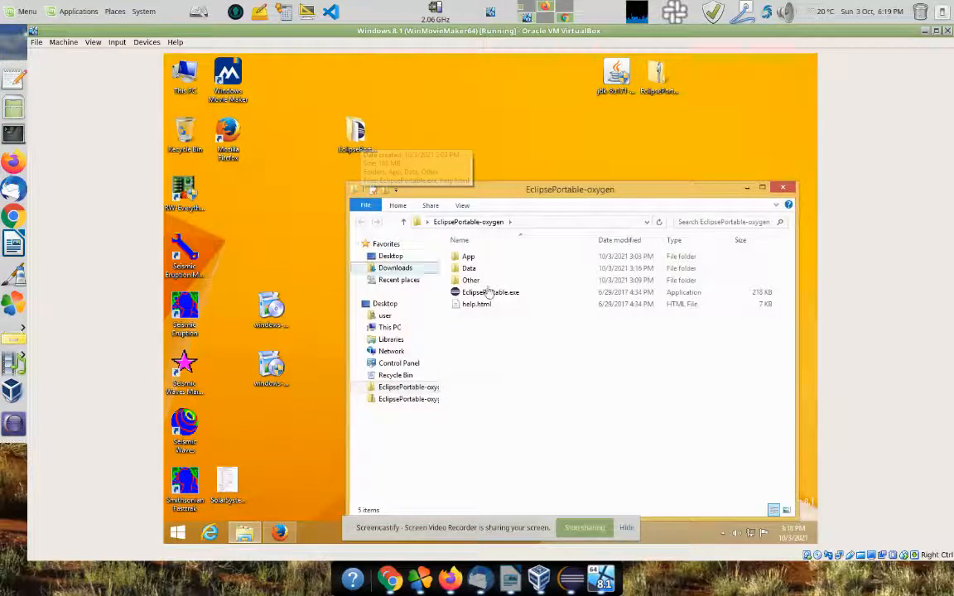
left_click(466, 270)
double_click(467, 272)
left_click(468, 272)
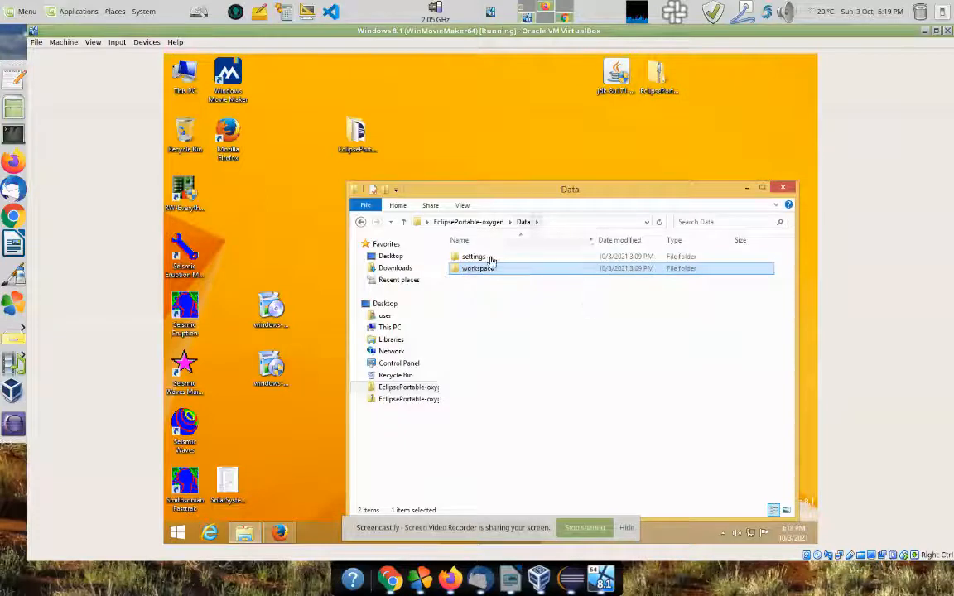
double_click(482, 271)
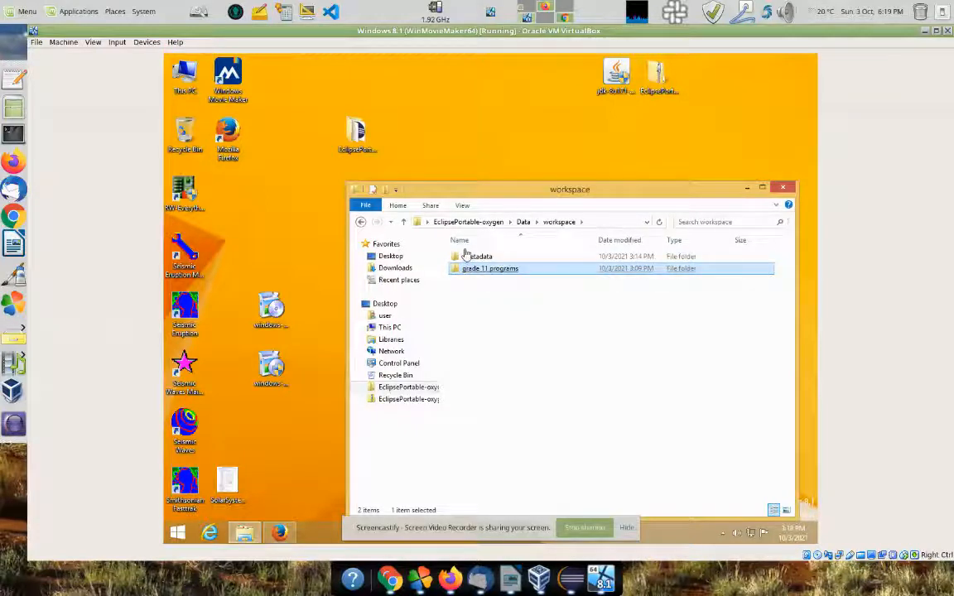
left_click(489, 224)
left_click(476, 294)
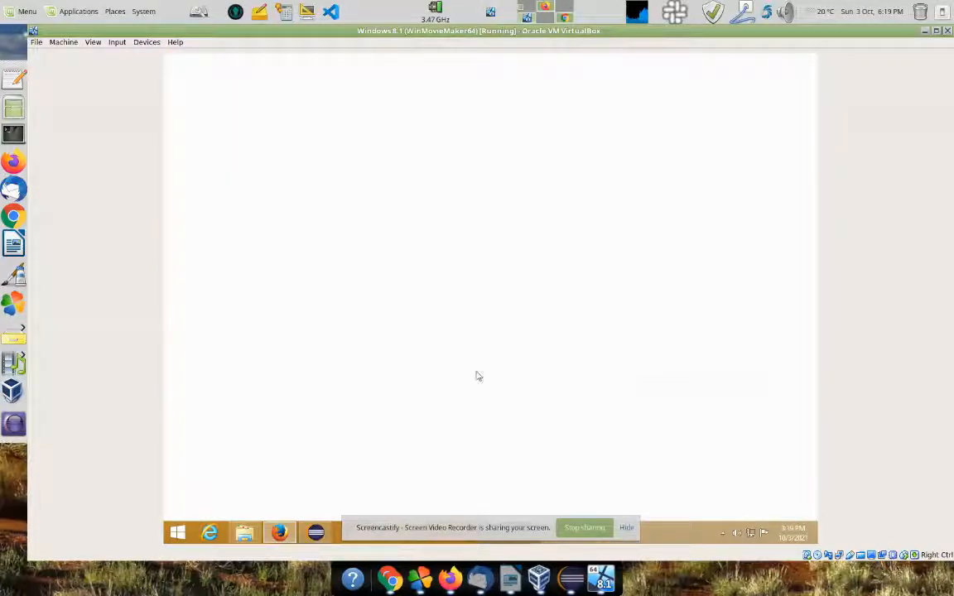
Step: Download the Windows GitKraken installer from gitkraken.com and save GitKrakenSetup.exe
scroll(580, 373, "down", 2)
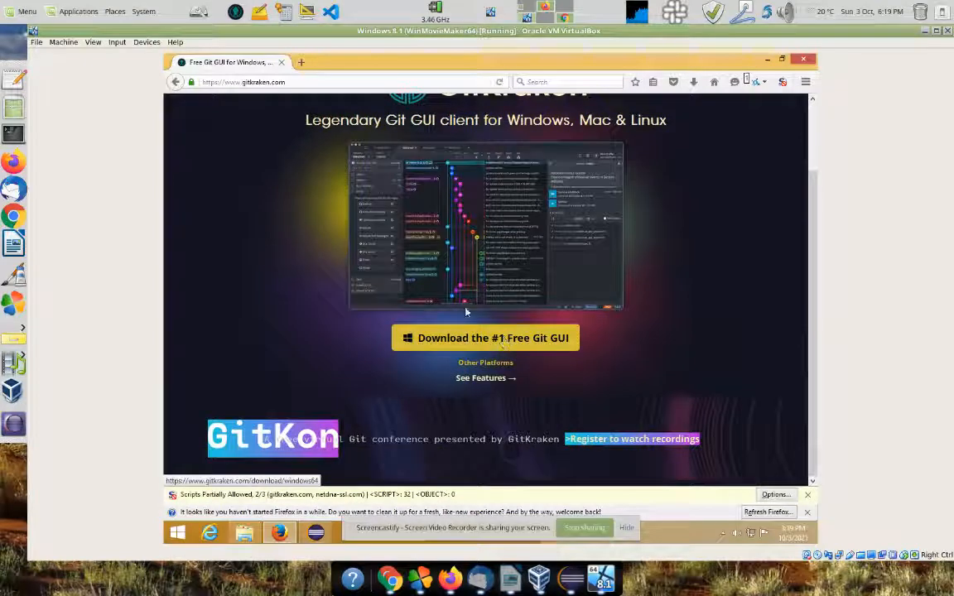
scroll(337, 171, "up", 2)
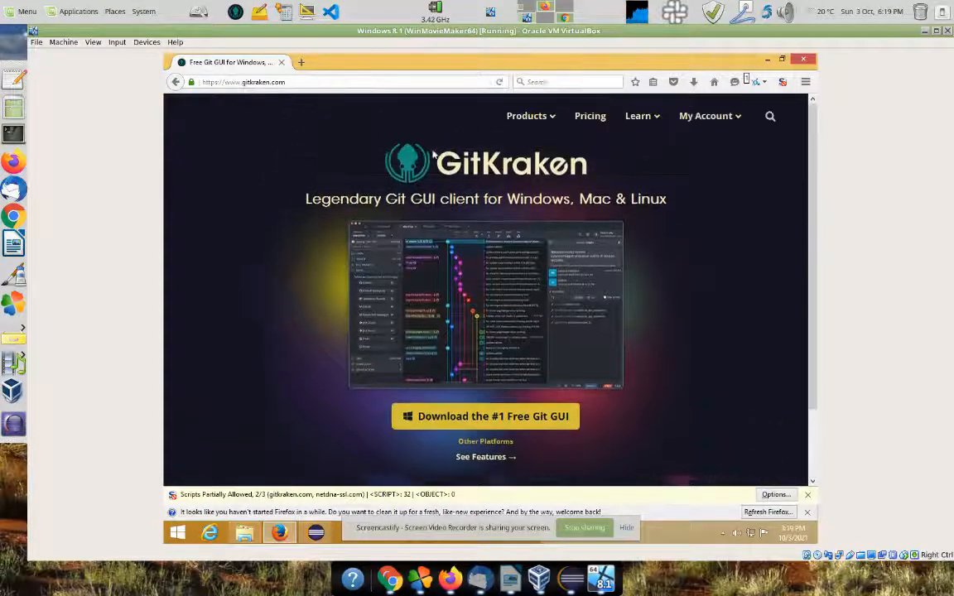
left_click(494, 419)
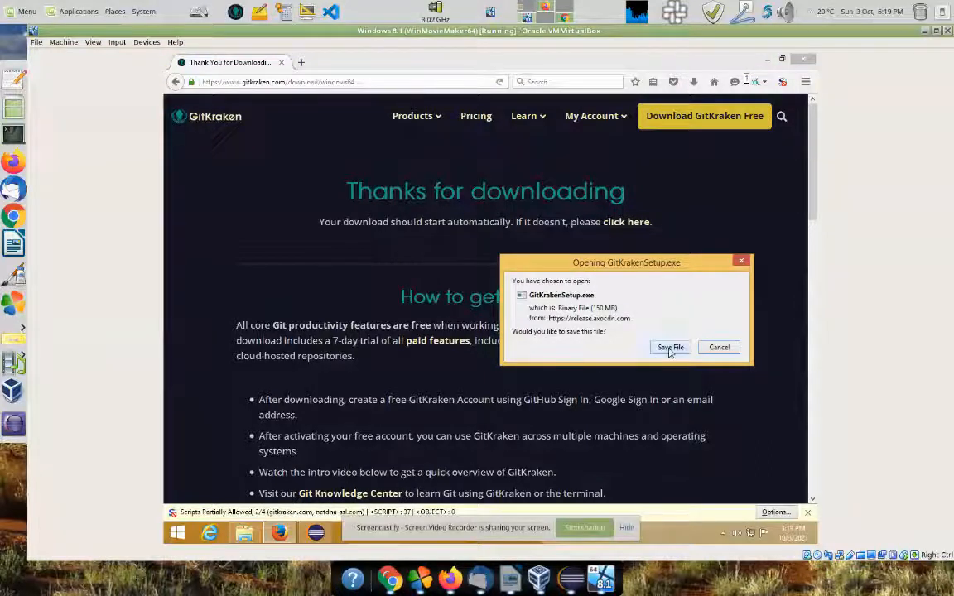
left_click(671, 348)
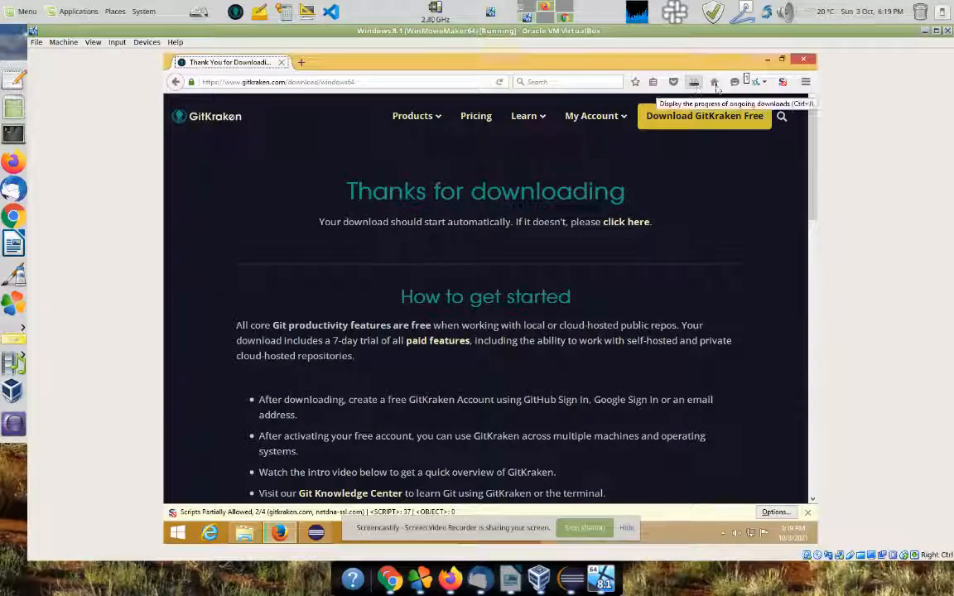
left_click(937, 32)
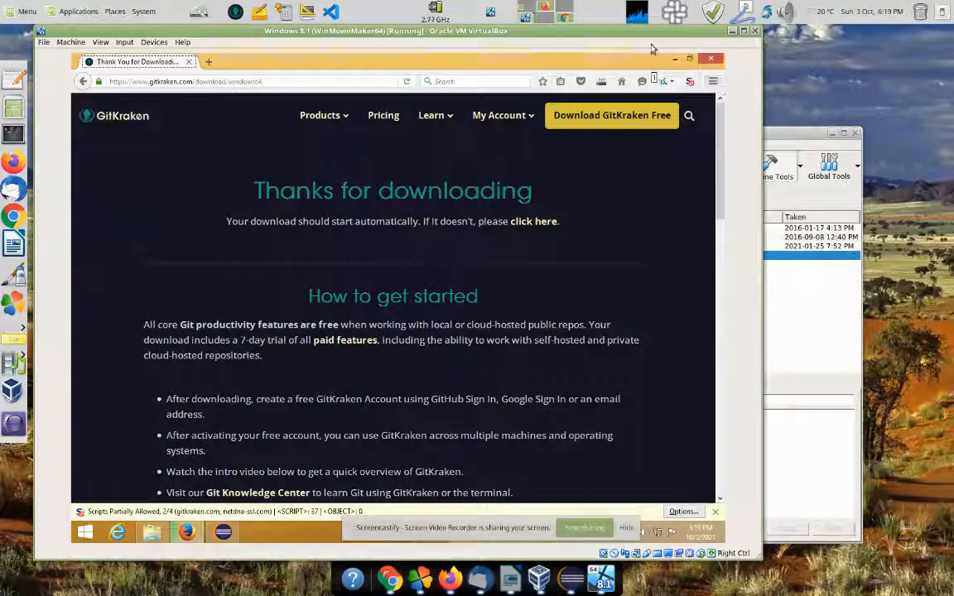
Step: Move and shrink the VirtualBox window, then minimise Firefox to reveal Eclipse
left_click_drag(653, 40, 717, 40)
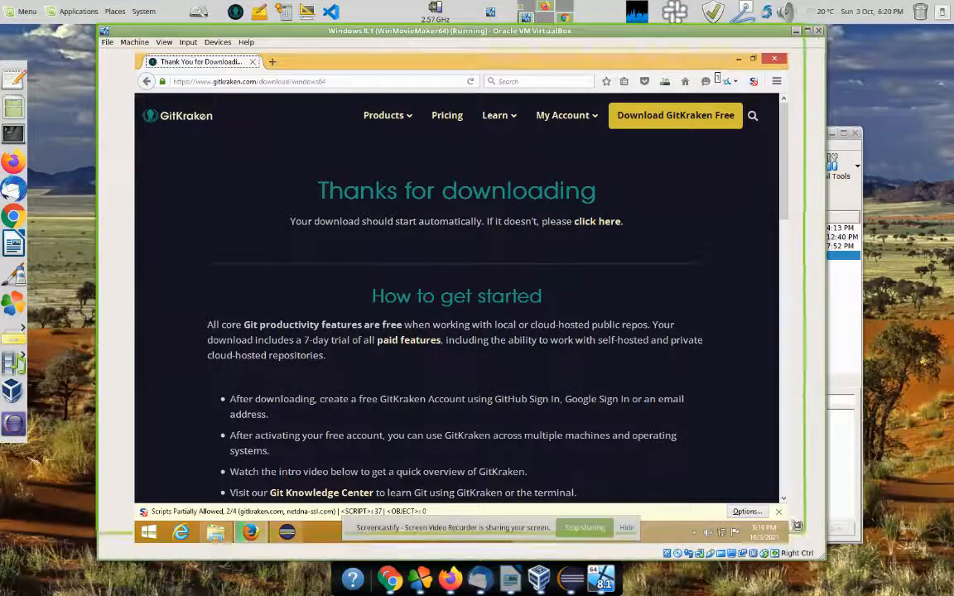
left_click_drag(801, 535, 815, 545)
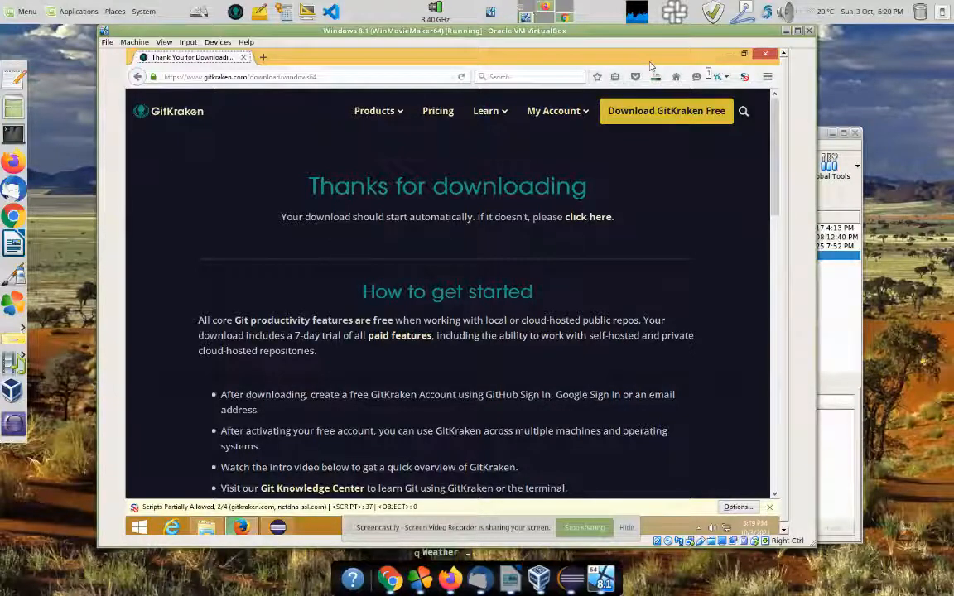
left_click(729, 56)
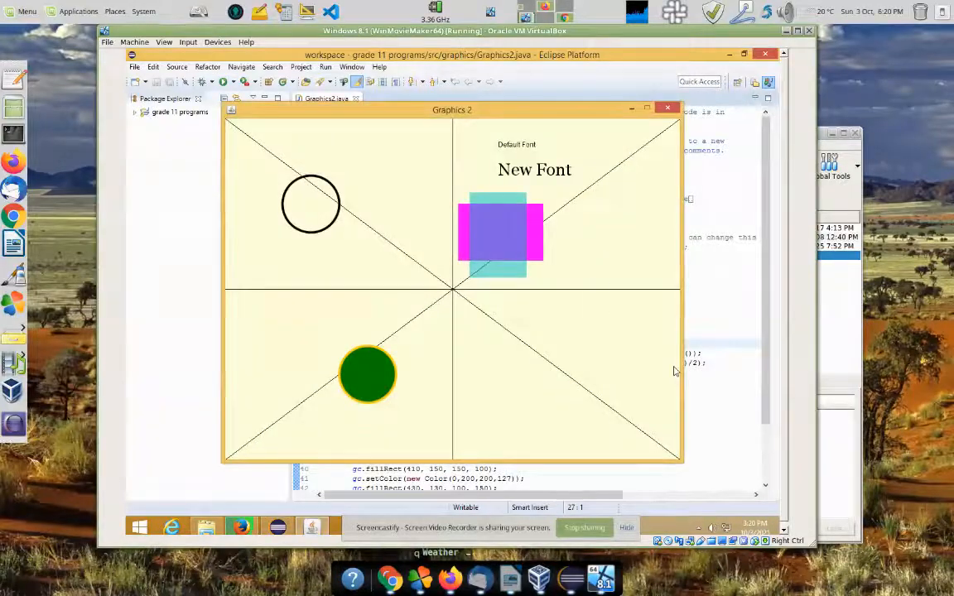
Step: Create the Java project 'Just testing stuff' and expand it to its src folder
key("alt+F4")
left_click_drag(815, 546, 827, 558)
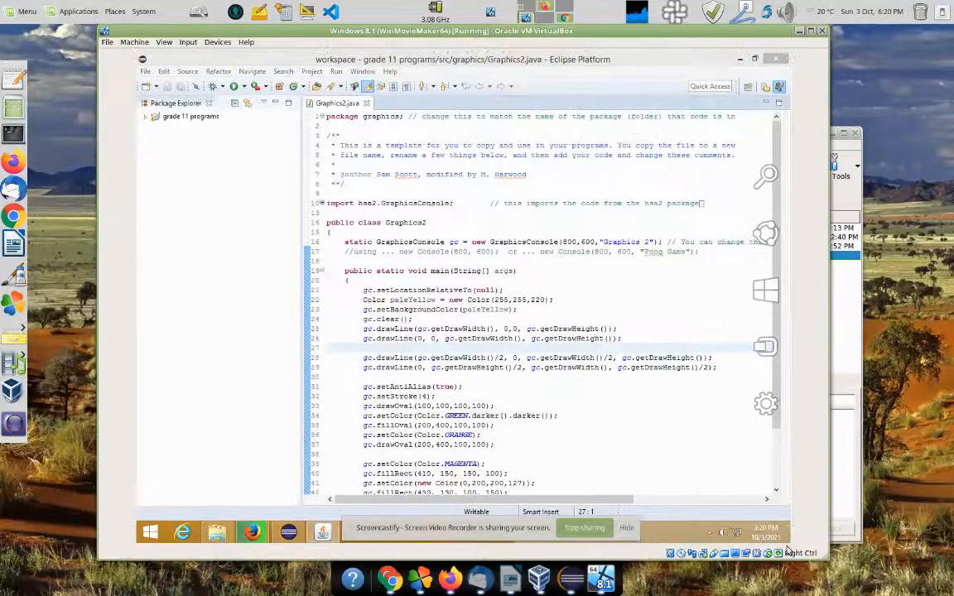
left_click(150, 86)
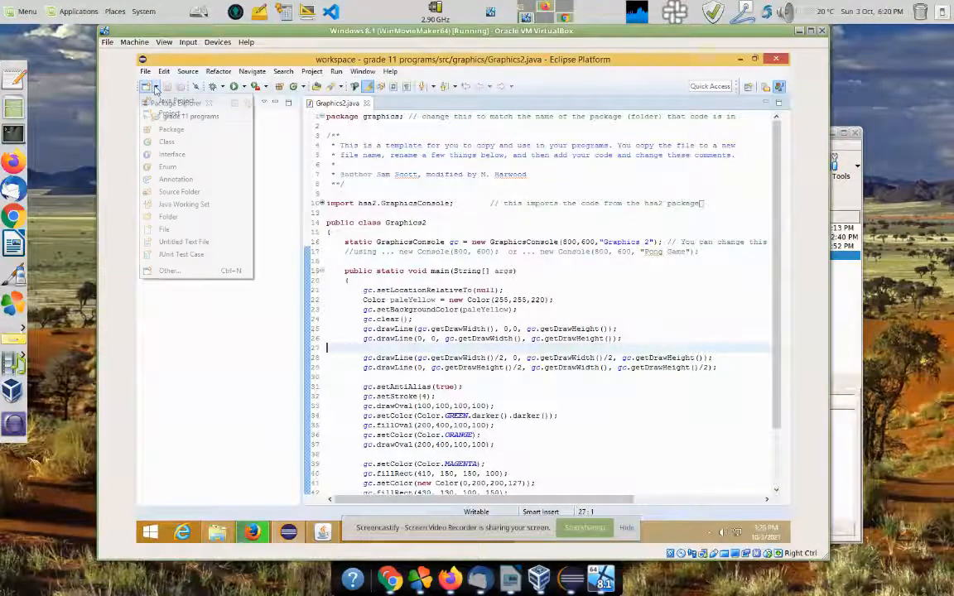
left_click(173, 102)
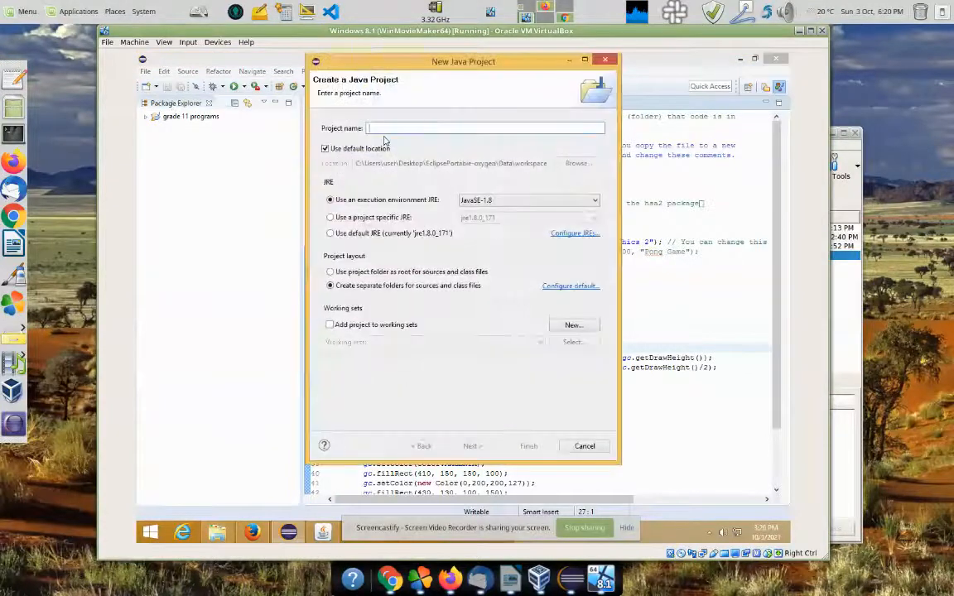
type("Just testing stuff")
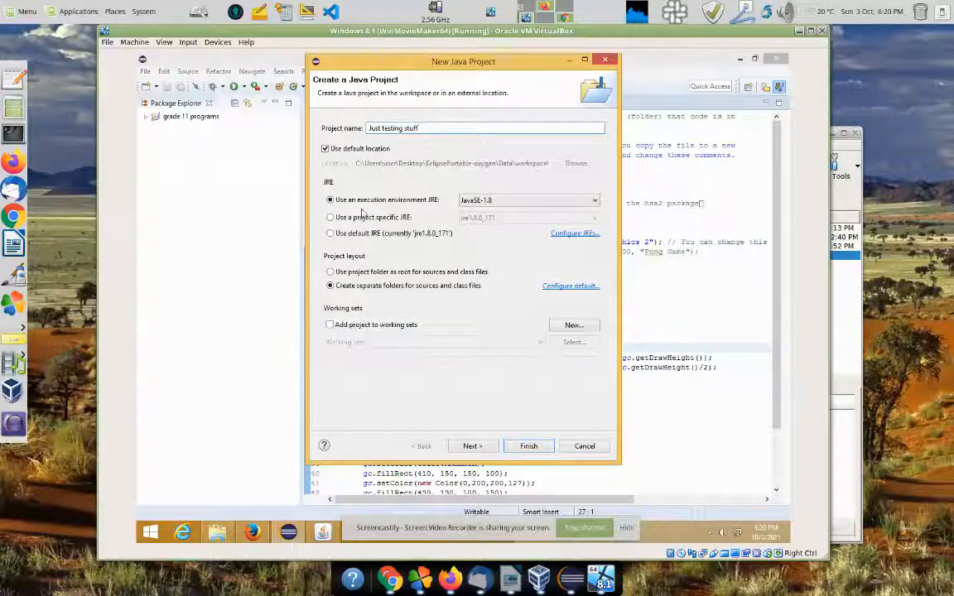
left_click(529, 445)
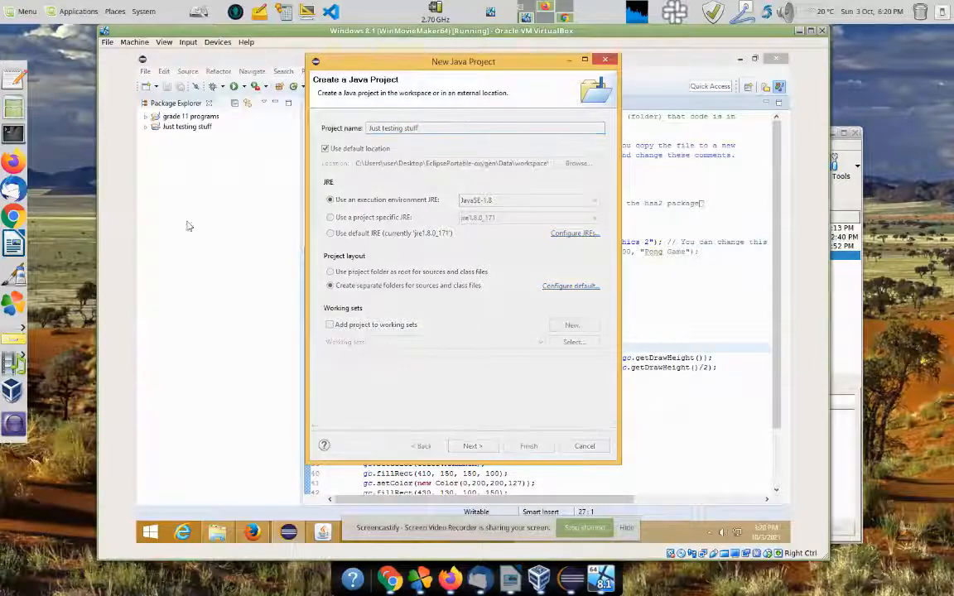
left_click(145, 126)
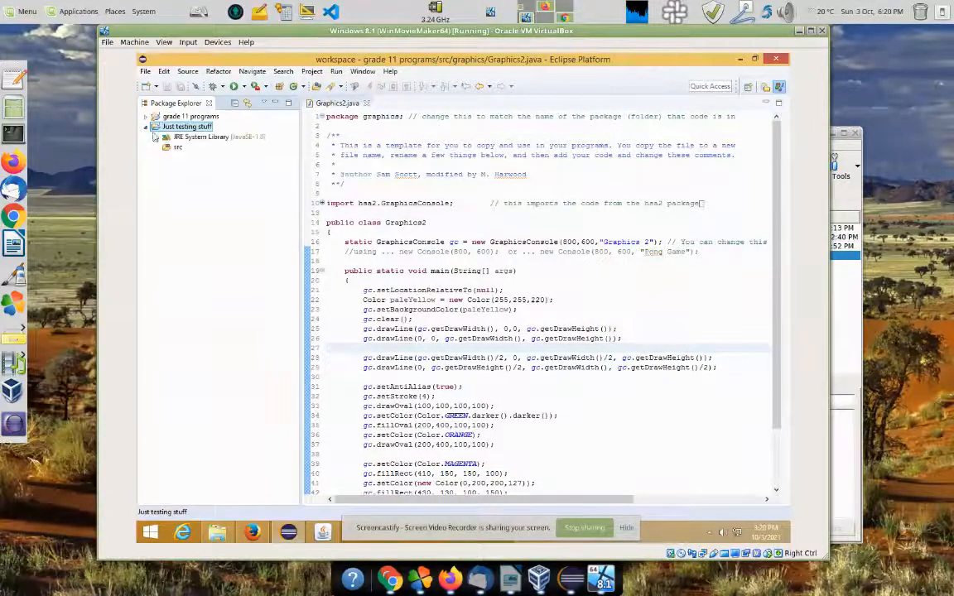
left_click(174, 147)
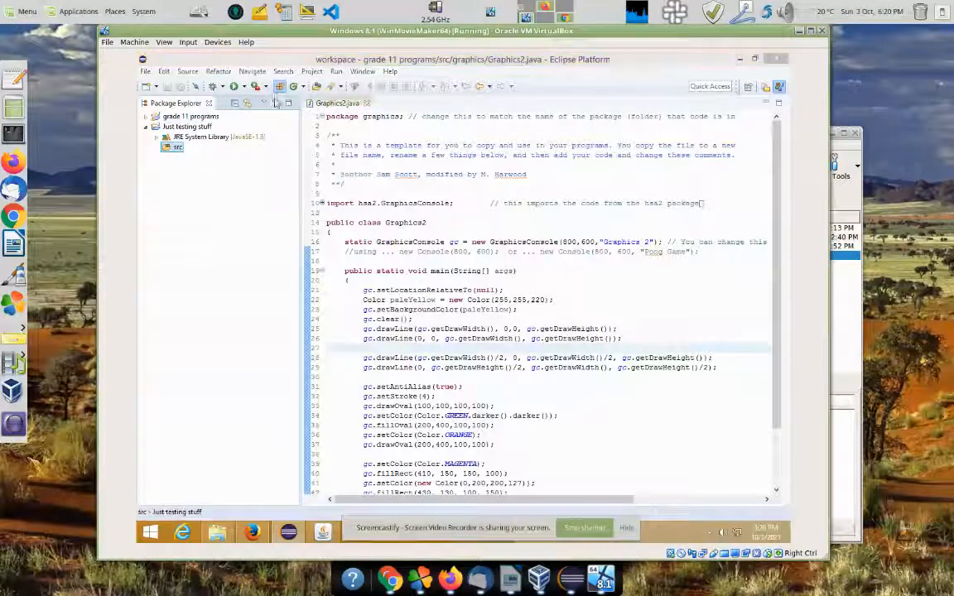
Step: Create package forGitHub in src, correcting the typed name from 'FirstGithub'
left_click(279, 86)
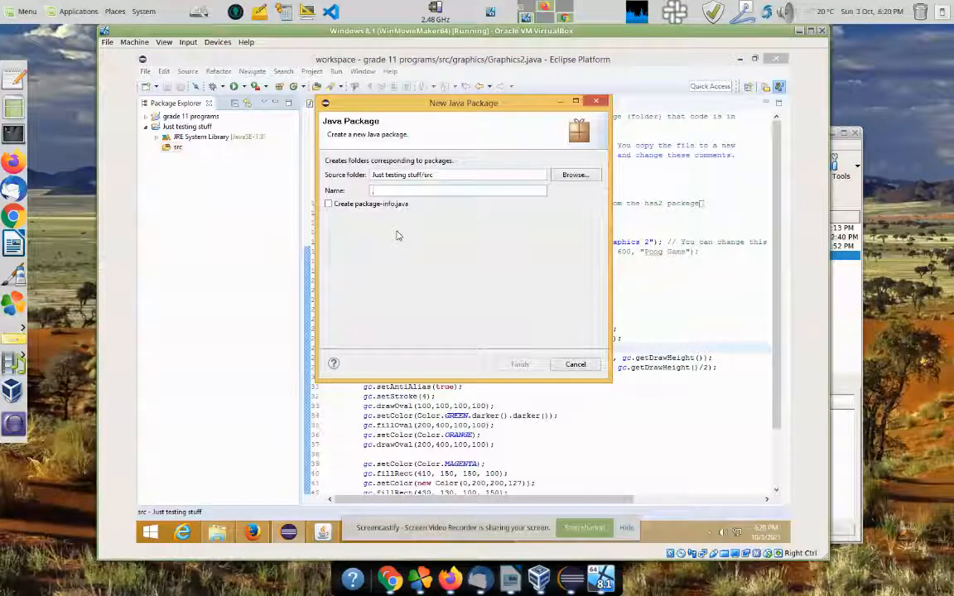
type("FirstGithub")
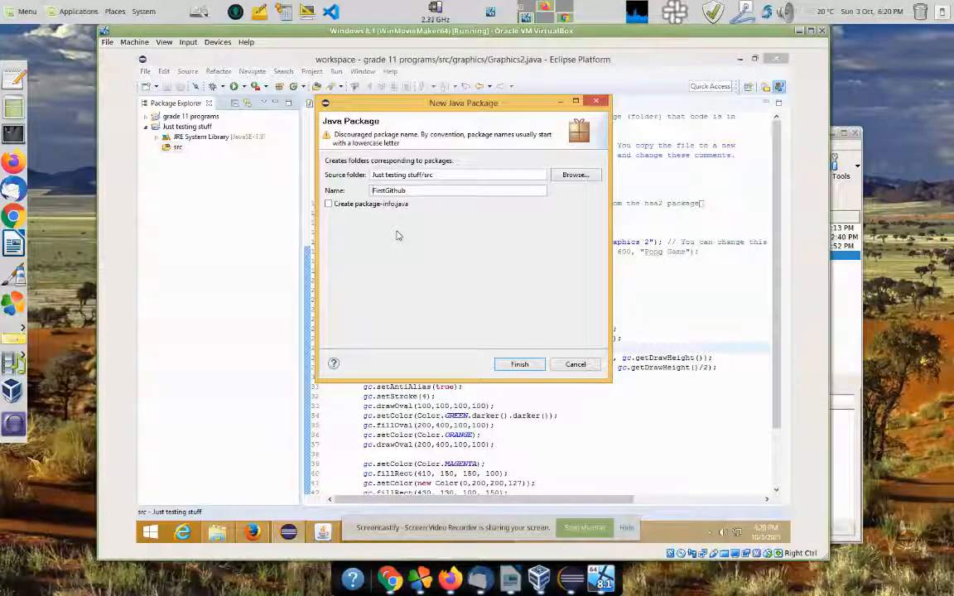
key("Home")
key("Delete")
type("f")
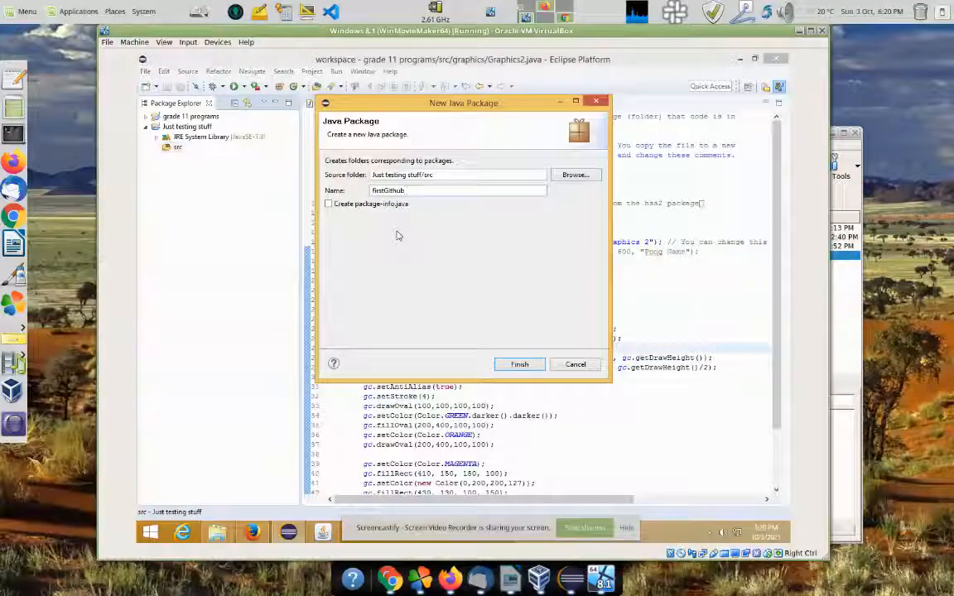
key("BackSpace")
key("BackSpace")
type("Hub")
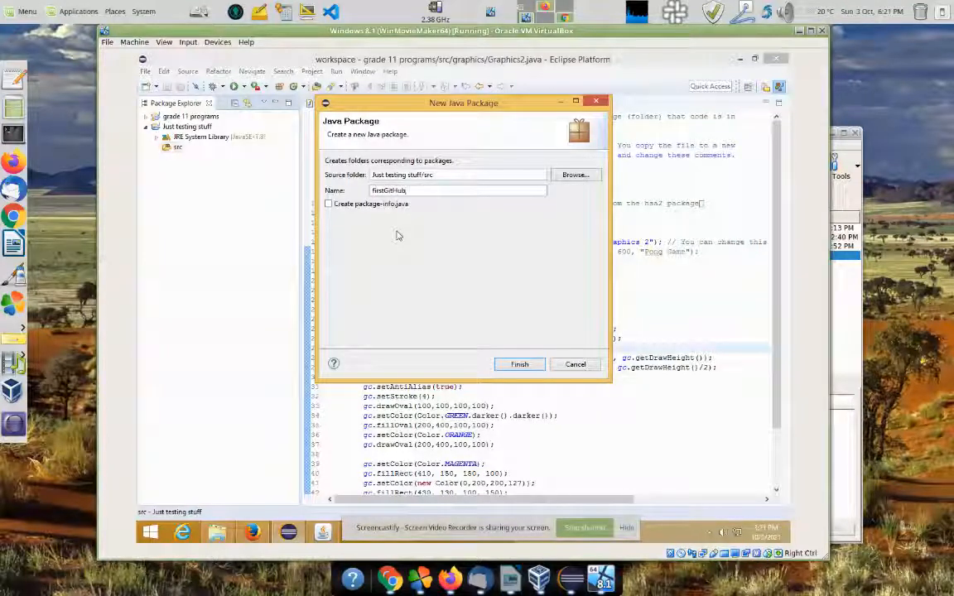
key("Home")
key("Delete")
key("Delete")
key("Delete")
key("Delete")
key("Delete")
type("for")
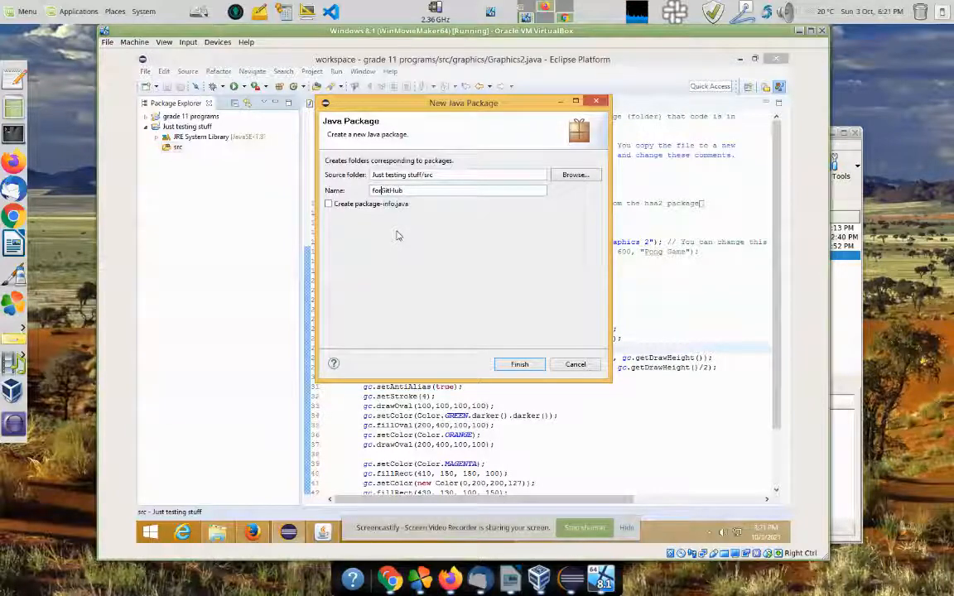
left_click(518, 364)
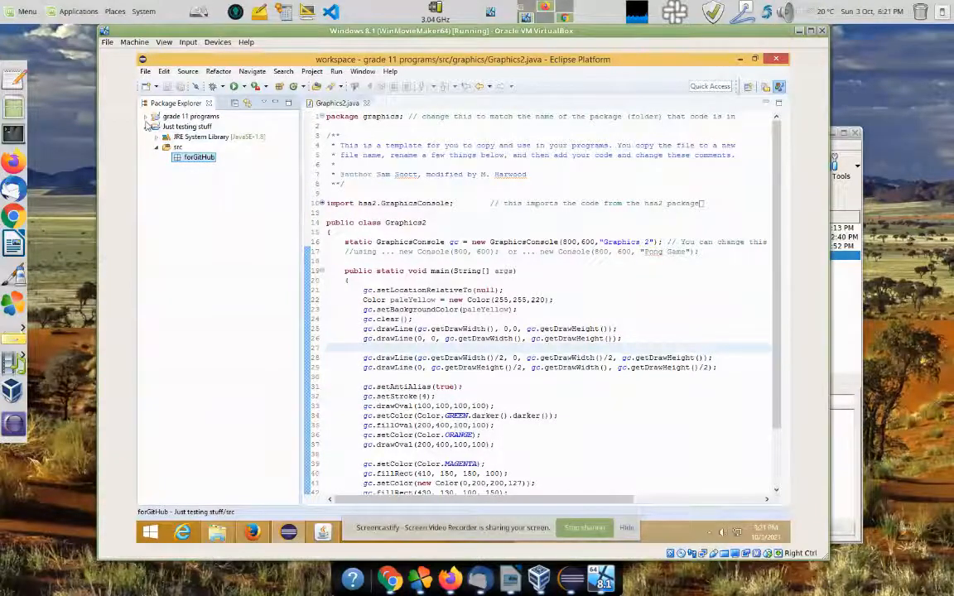
left_click(149, 117)
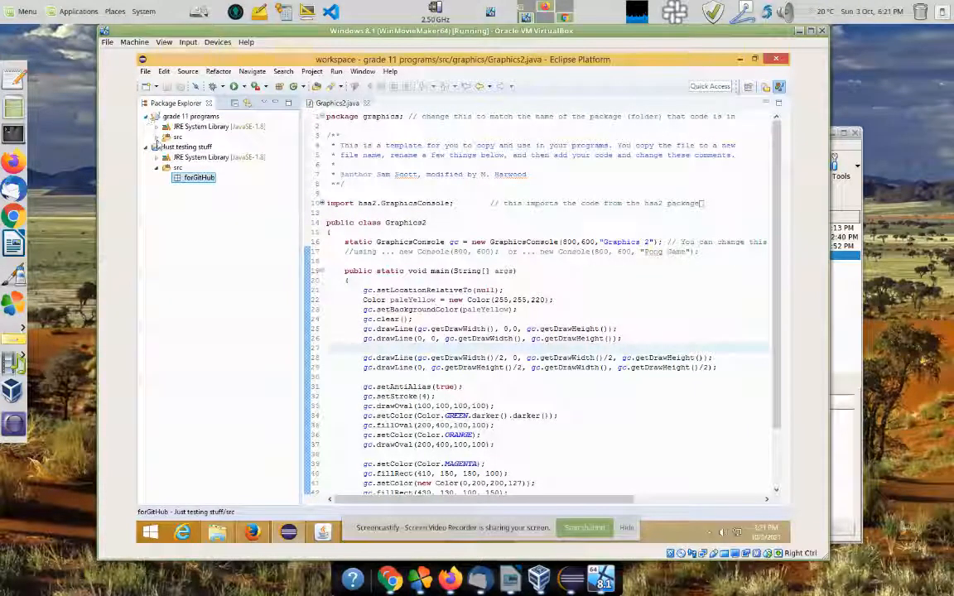
Step: Create a Program1 class with a main method stub in the forGitHub package
left_click(156, 137)
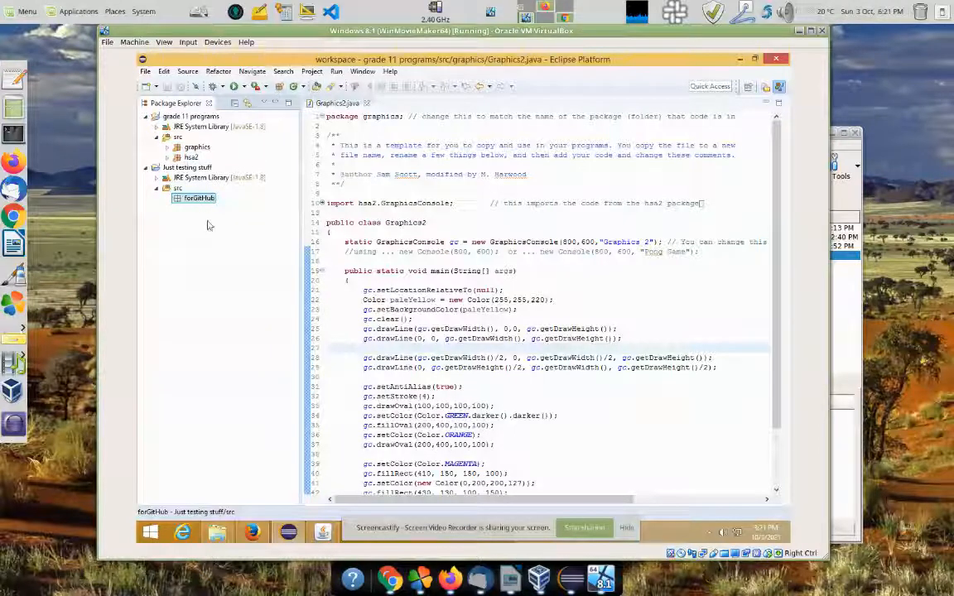
left_click(293, 86)
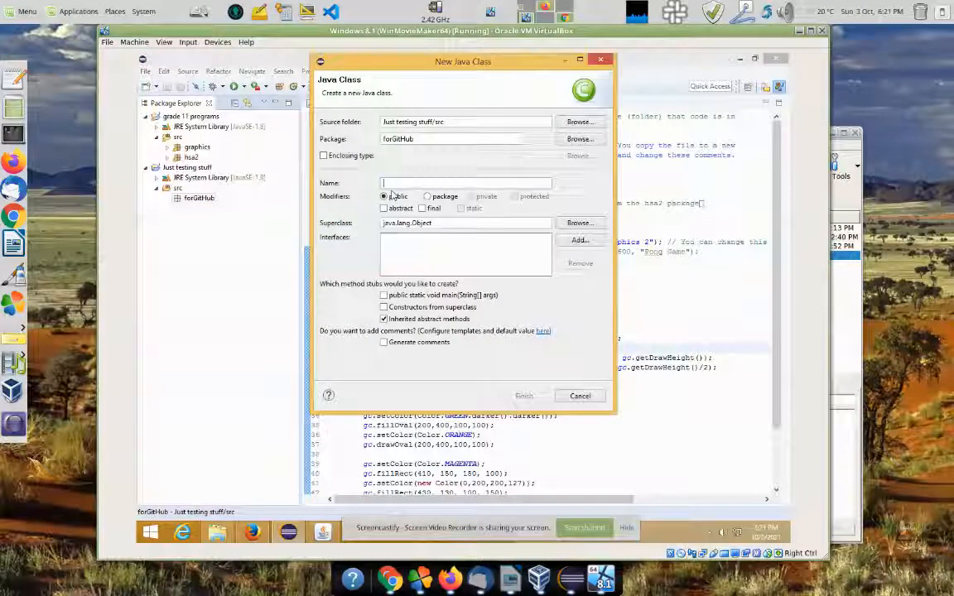
type("Program1")
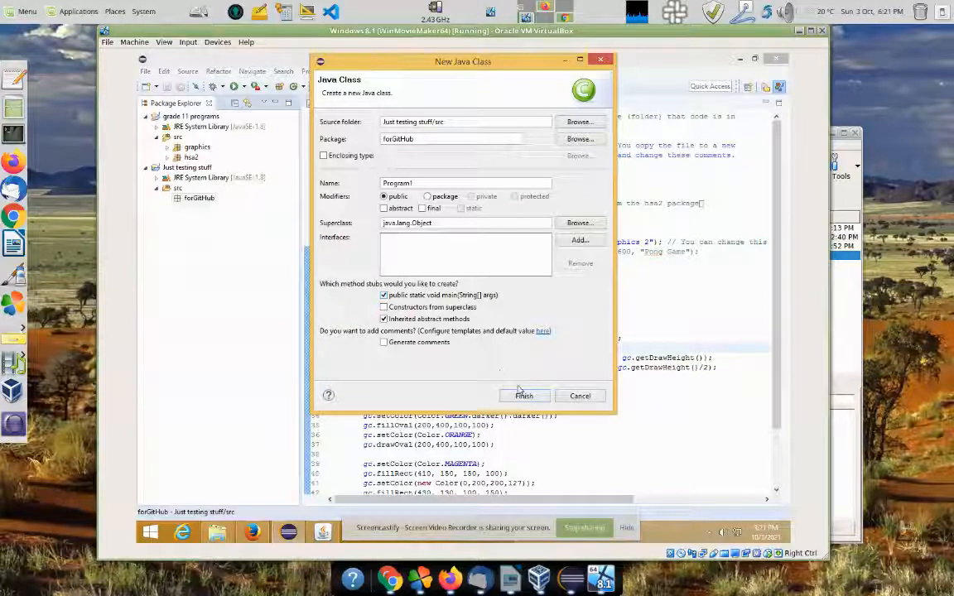
left_click(521, 396)
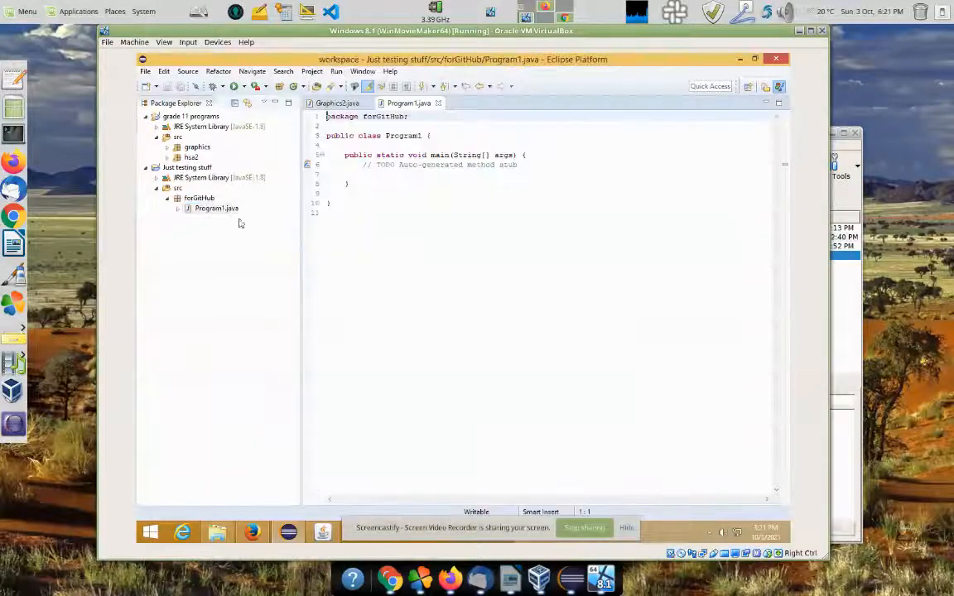
Step: Replace the TODO with a println of "Let's get this stuff onto Github!" and run Program1
left_click_drag(360, 164, 545, 172)
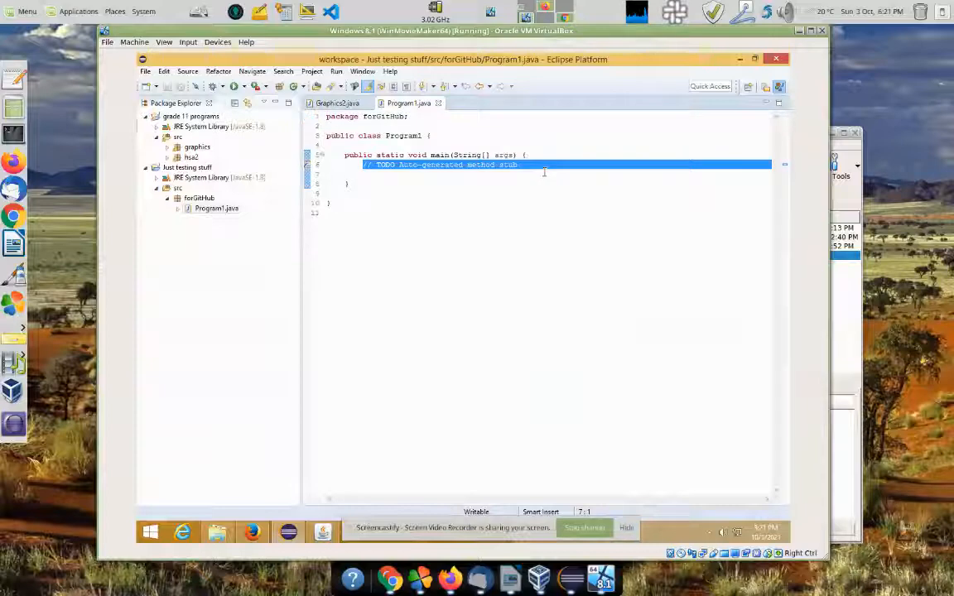
type("sysout")
key("ctrl+space")
key("End")
key("Left")
key("Left")
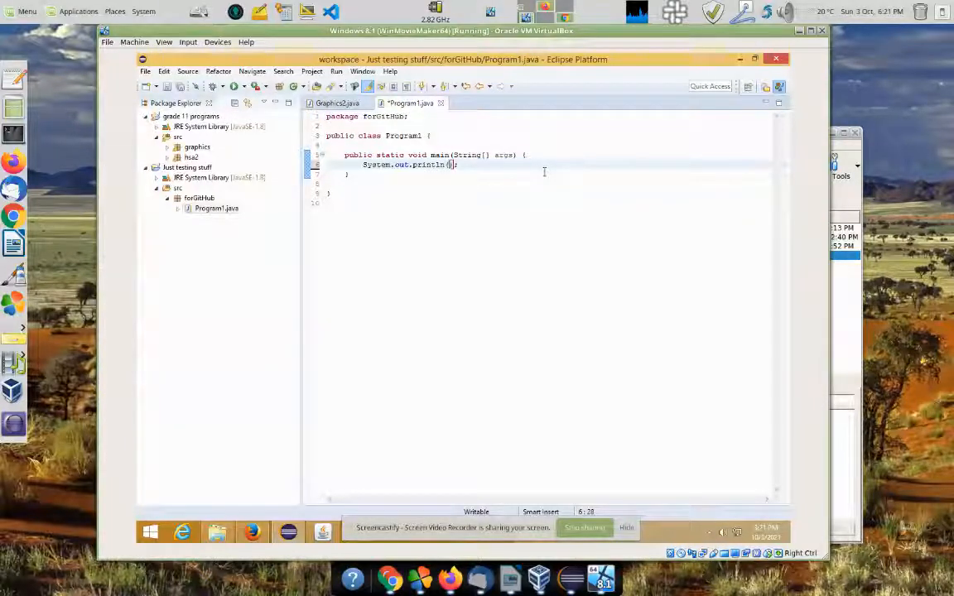
type("\"Let's get this")
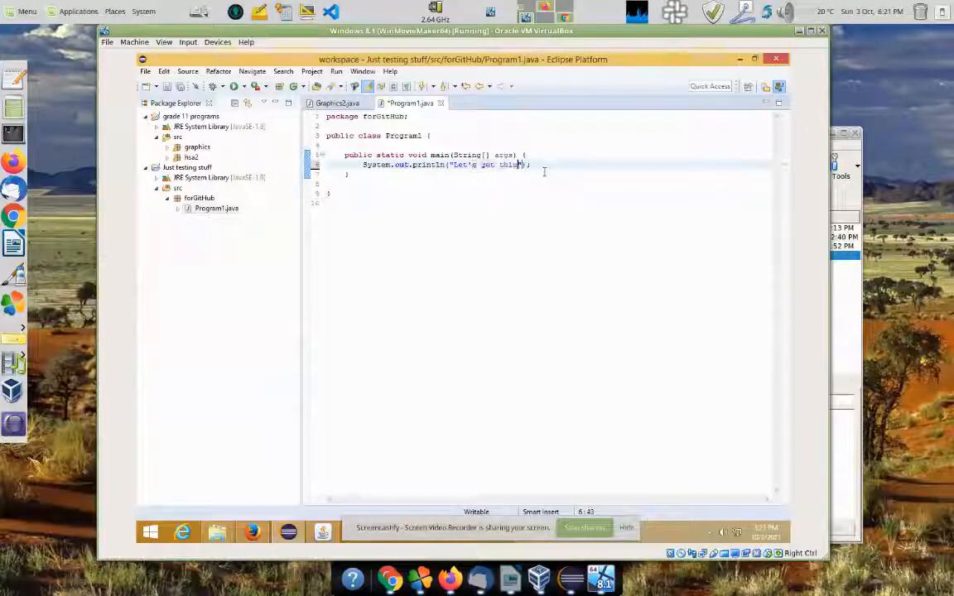
type(" stuff,")
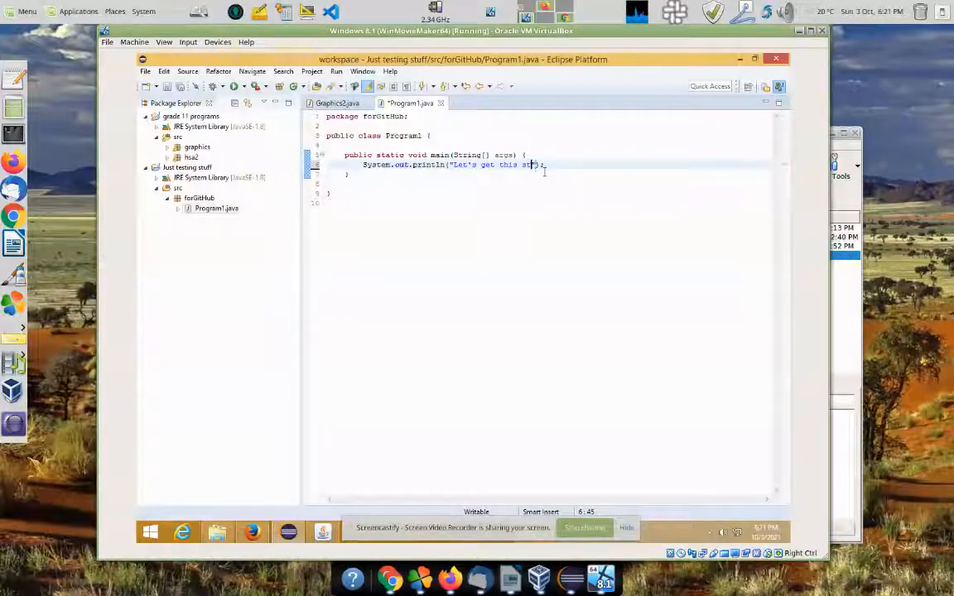
type("onnon")
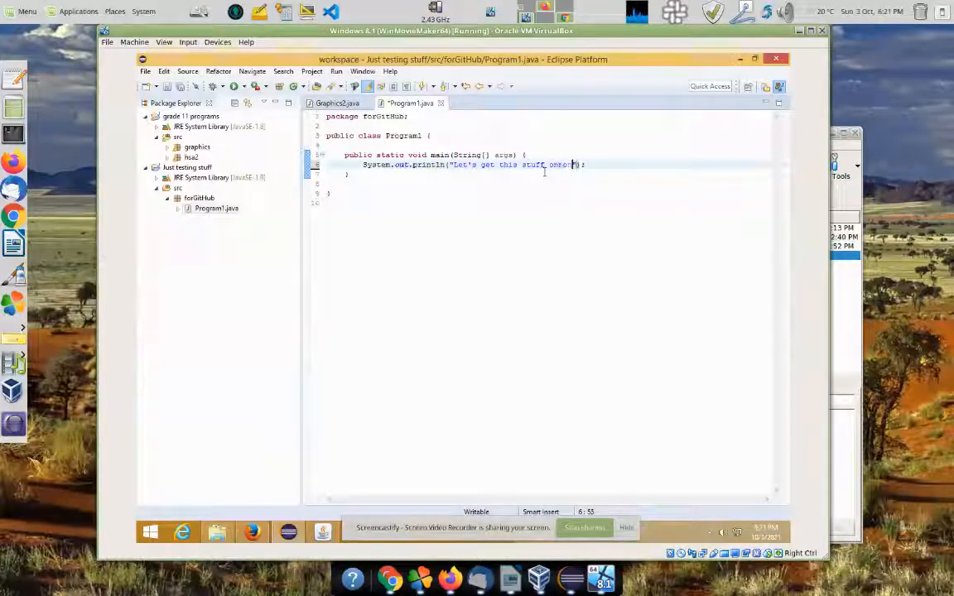
type("H")
type("b.")
left_click(430, 298)
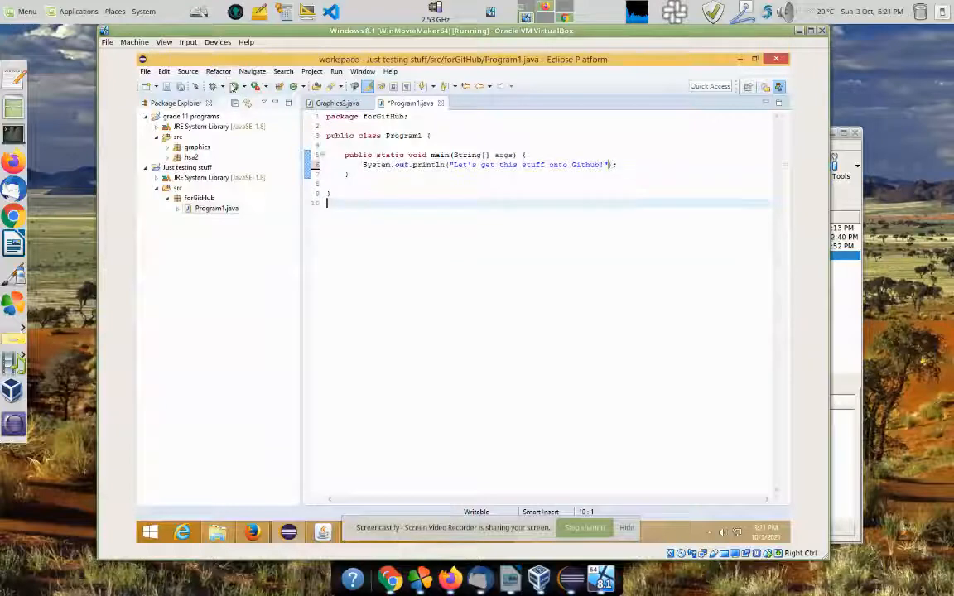
left_click(234, 86)
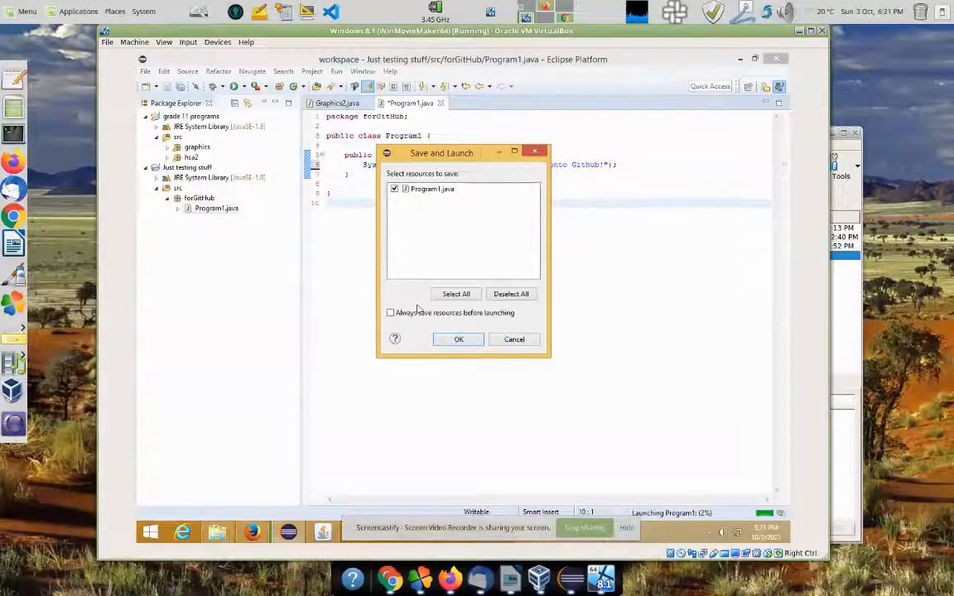
Step: Save and launch Program1, see its message in the console, then minimise Eclipse
left_click(454, 339)
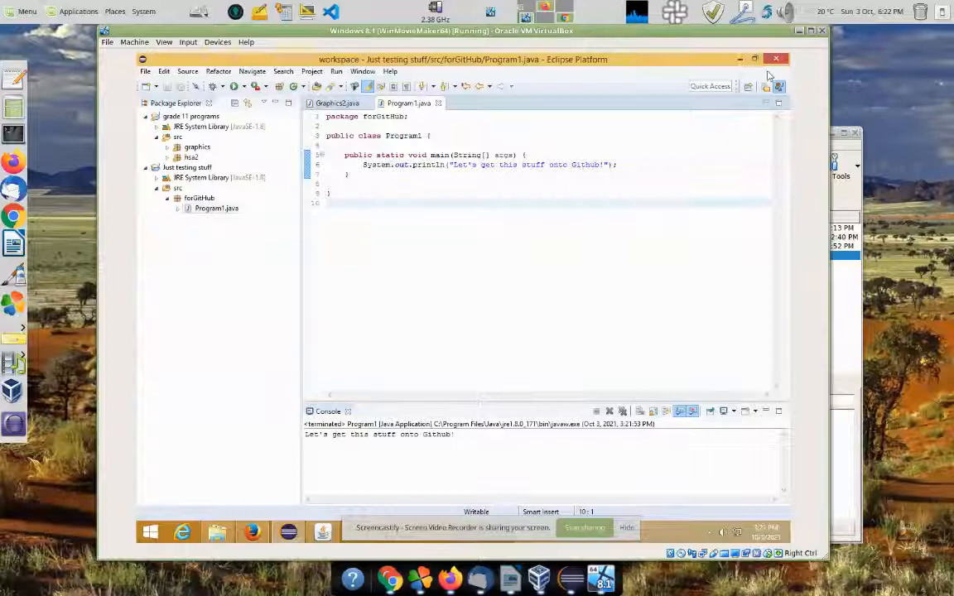
left_click(739, 59)
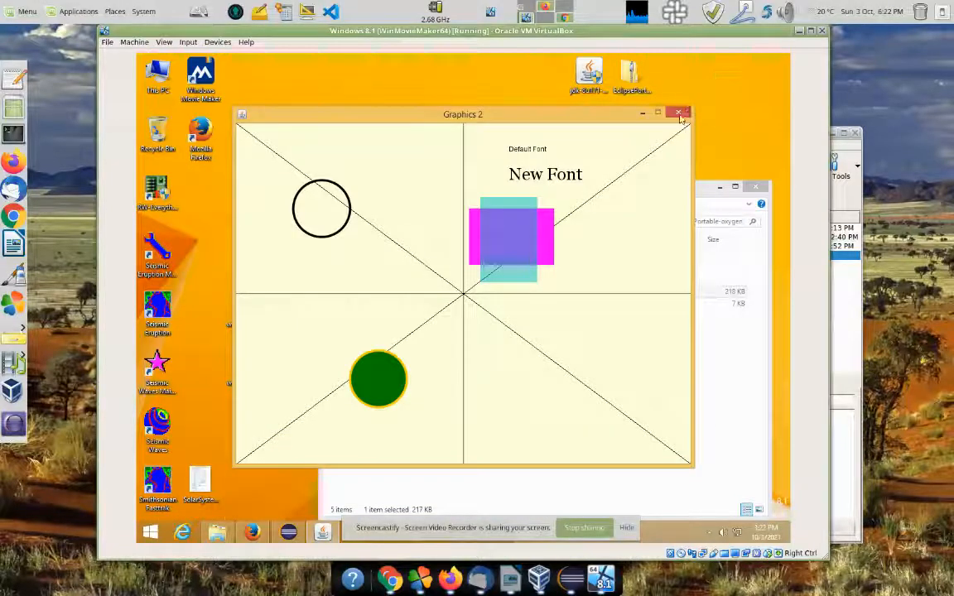
Step: Close the Graphics 2 window and open the downloaded GitKraken installer from Firefox's downloads
left_click(679, 113)
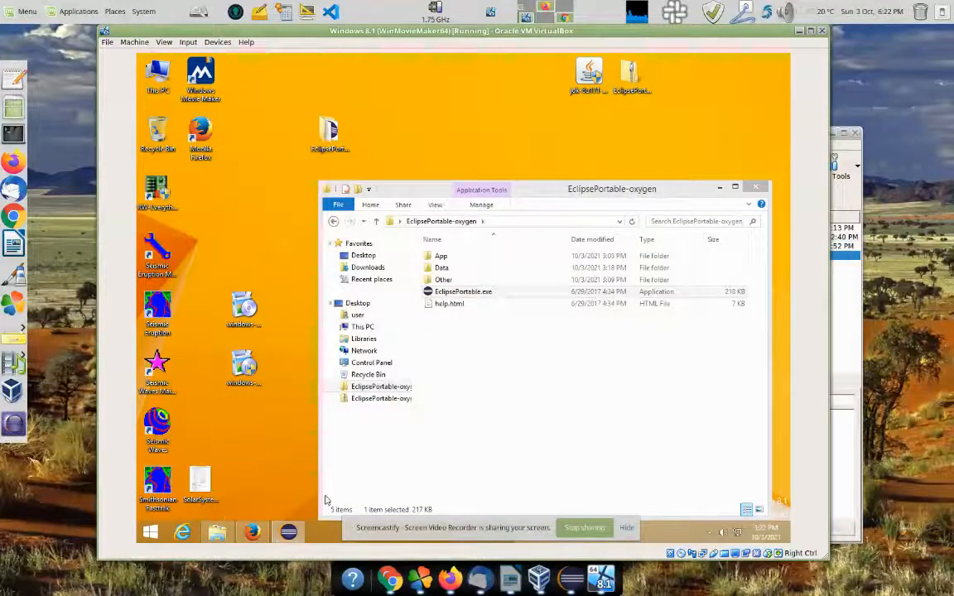
left_click(251, 532)
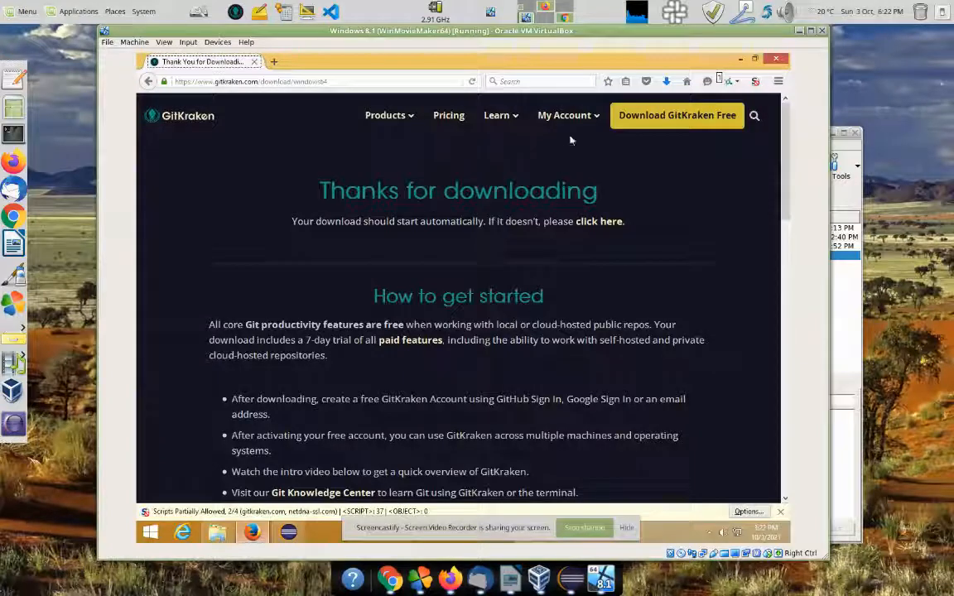
left_click(666, 81)
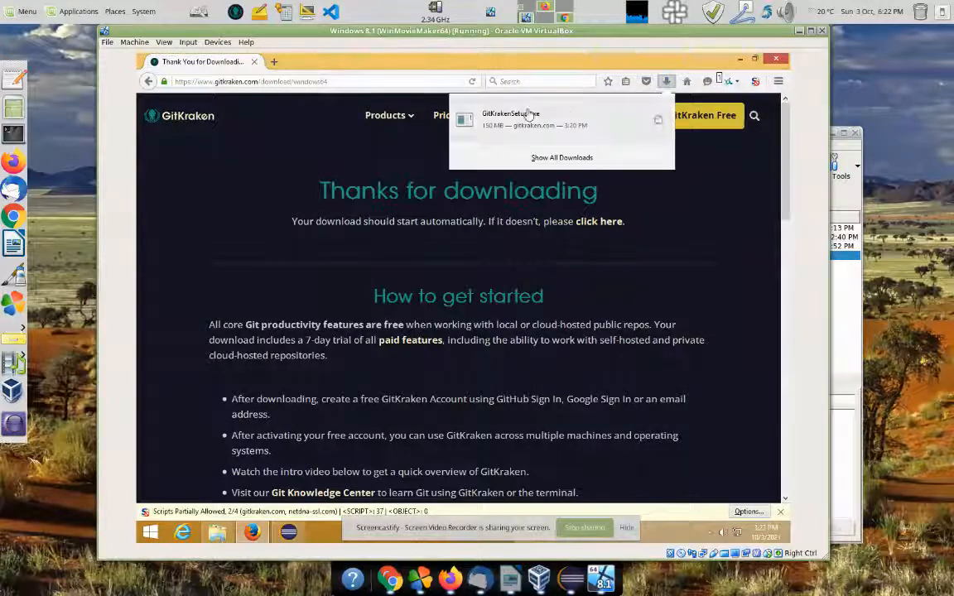
left_click(502, 121)
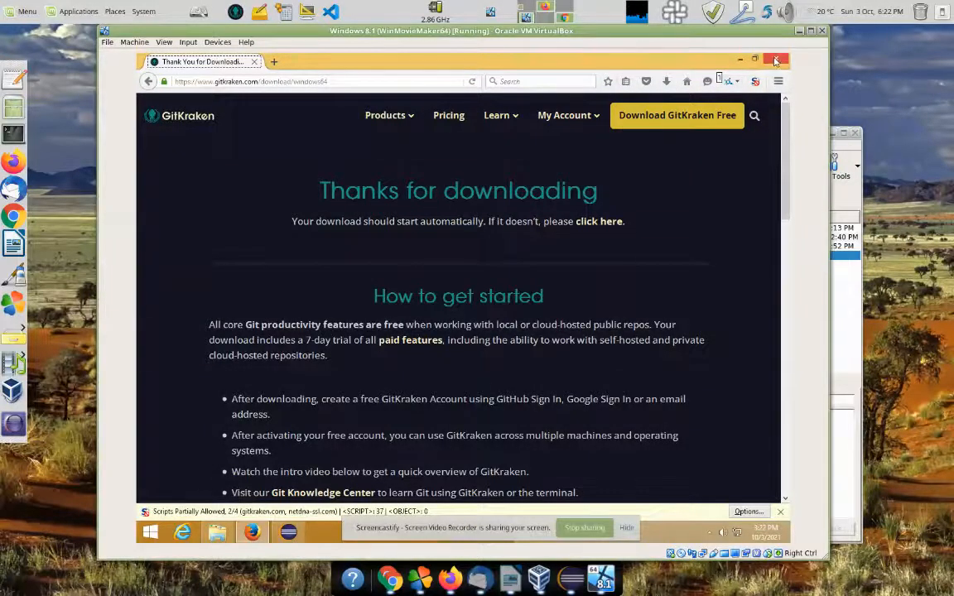
Step: Close Firefox and minimise the EclipsePortable-oxygen folder, leaving a clear desktop
left_click(776, 61)
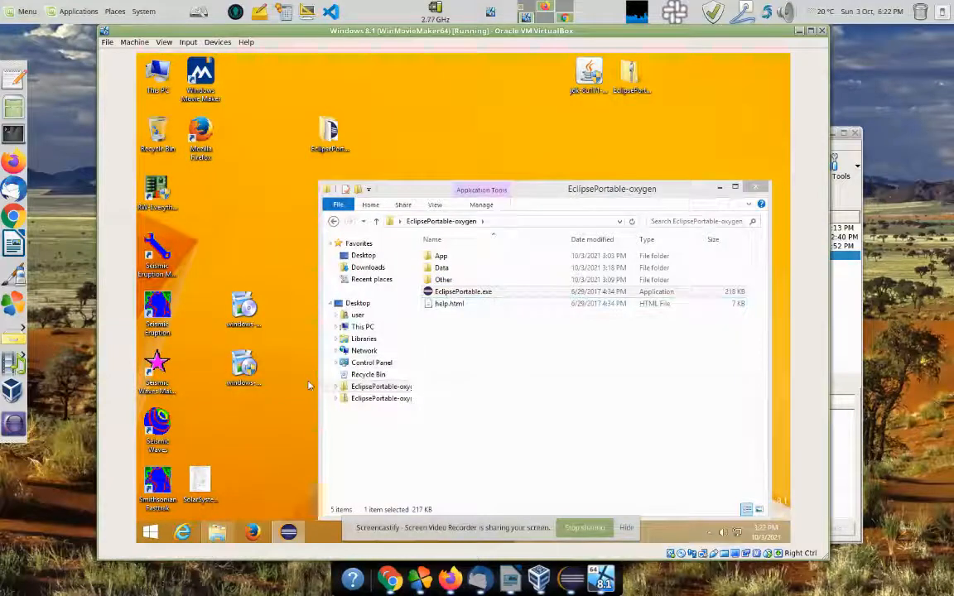
left_click(718, 189)
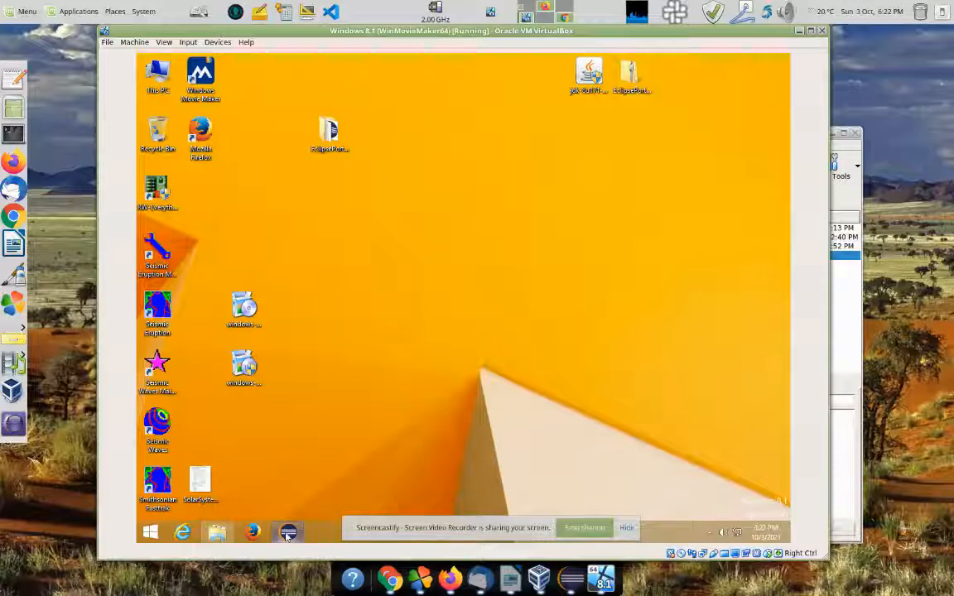
mouse_move(285, 534)
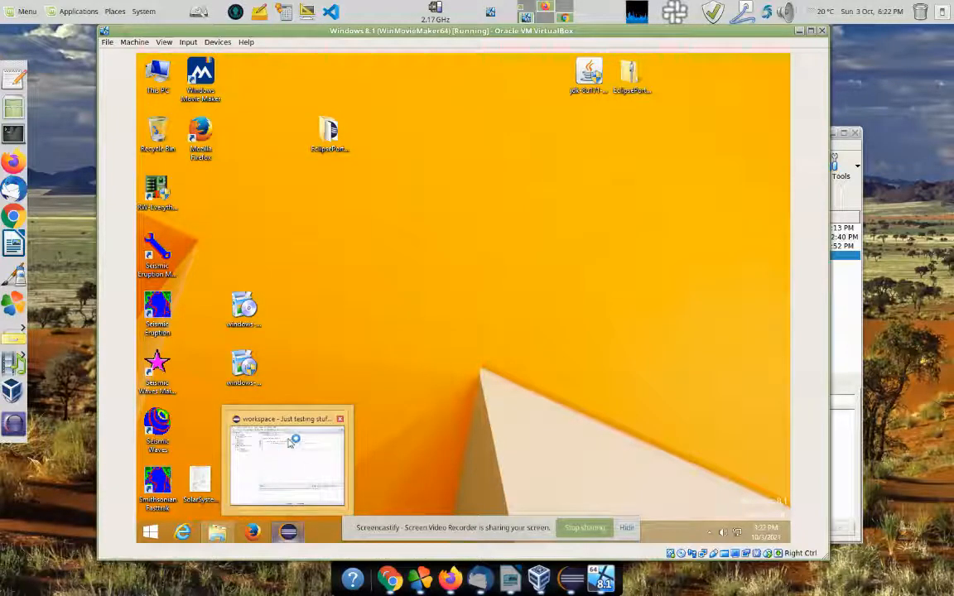
mouse_move(282, 457)
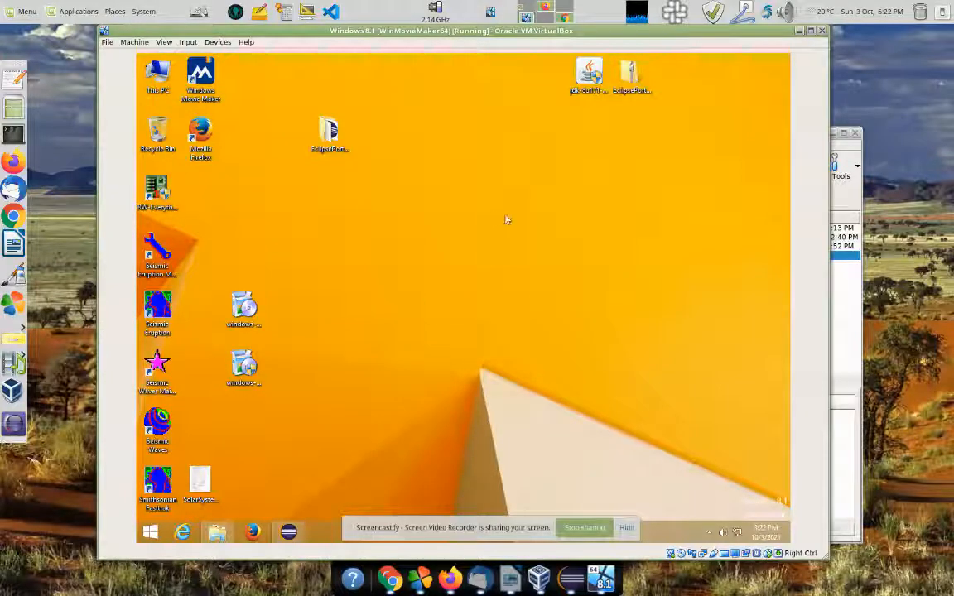
Step: Load the GitHub profile page in a new Firefox tab
key("alt+Tab")
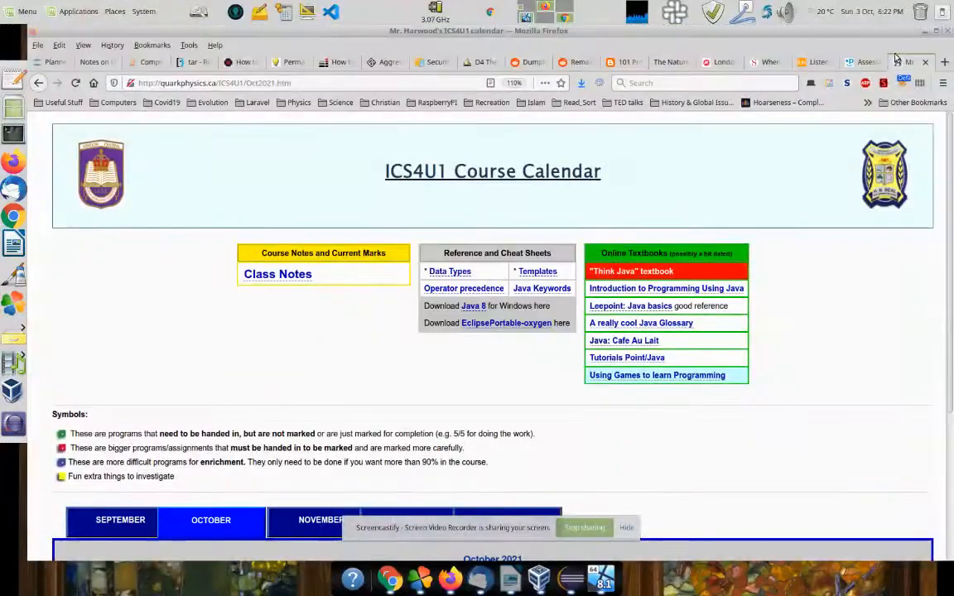
left_click(944, 62)
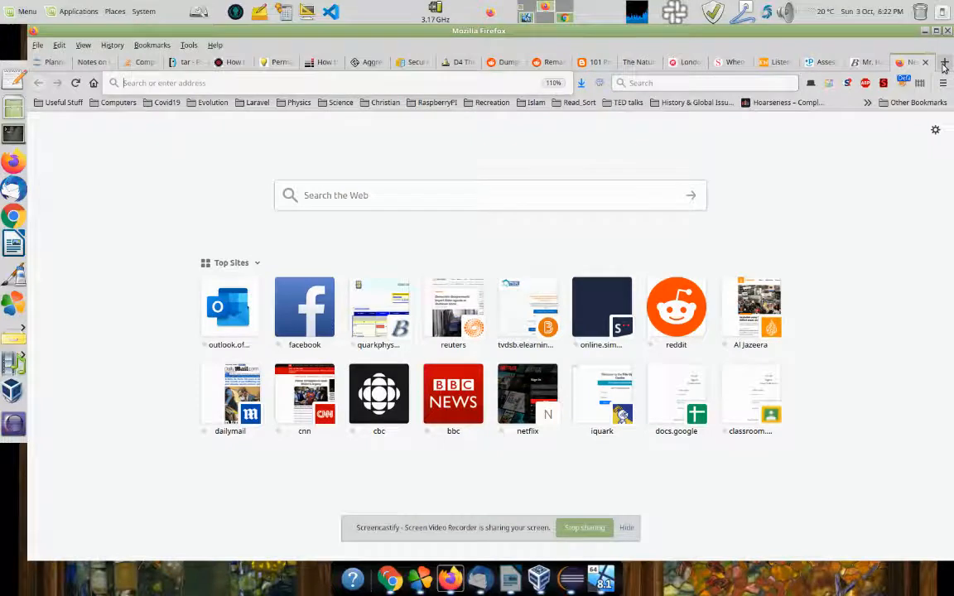
type("sa")
key("Down")
key("Return")
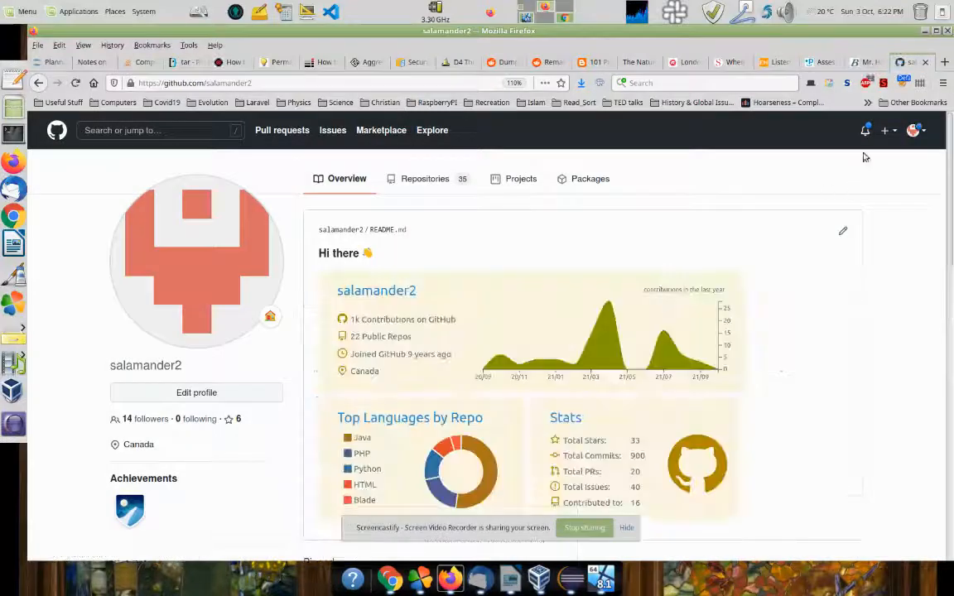
Step: Browse the profile's repository list, then return to the Windows virtual machine
left_click(915, 131)
left_click(915, 130)
left_click(439, 183)
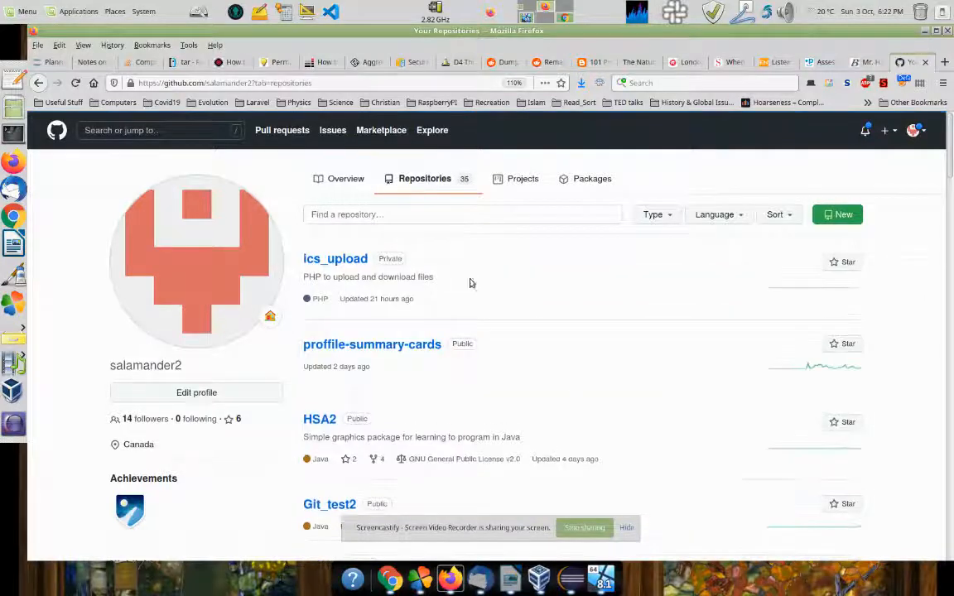
scroll(549, 446, "down", 2)
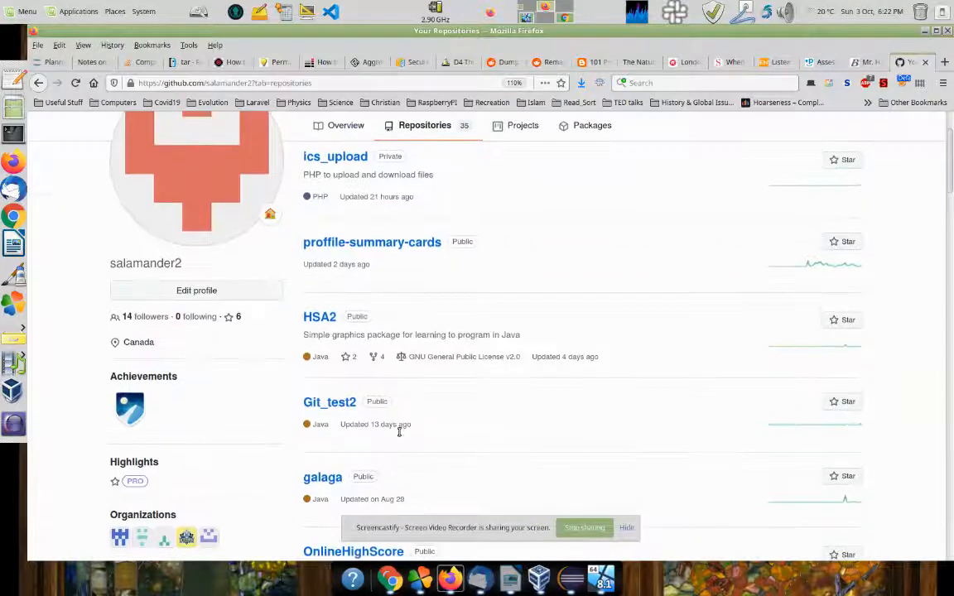
scroll(617, 313, "up", 2)
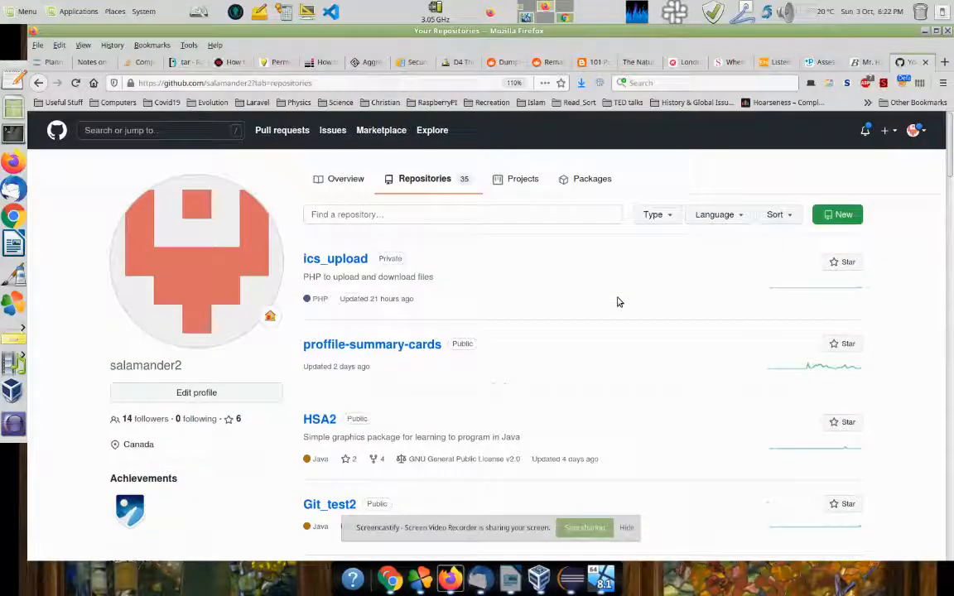
left_click(527, 17)
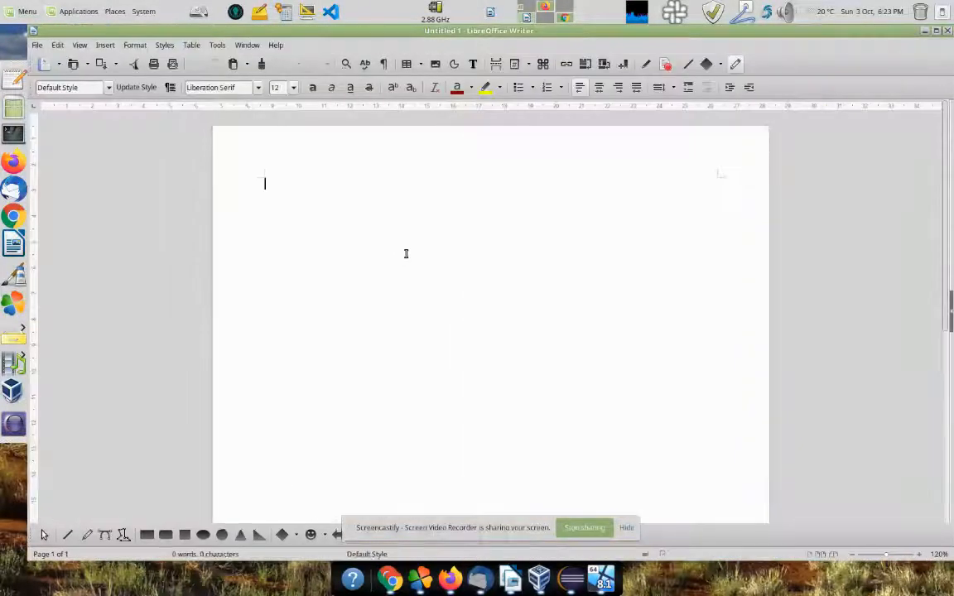
Step: Type 'GIT: source code control System' with 'SVN (?)' on the line below it
type("T")
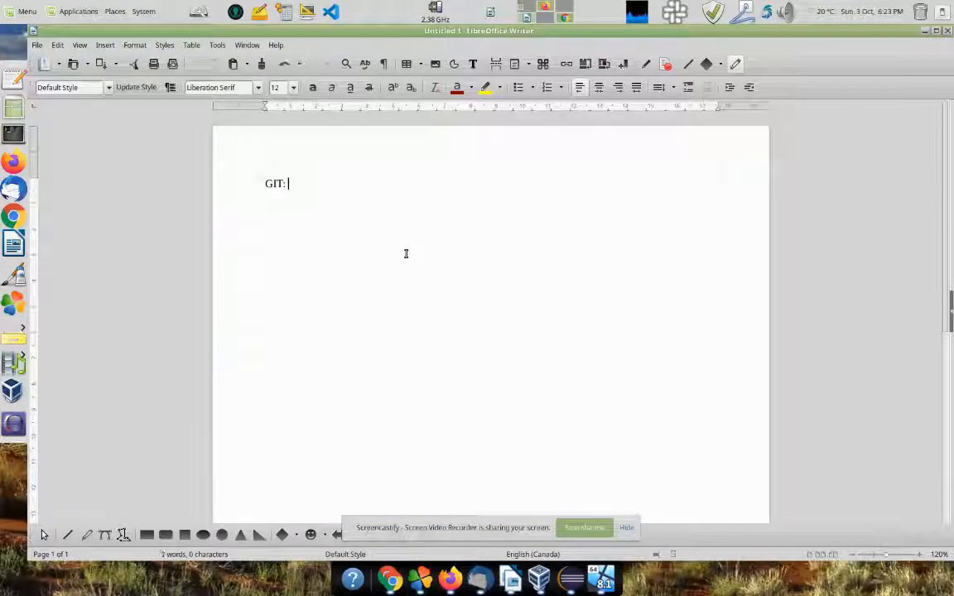
type(": source code control System")
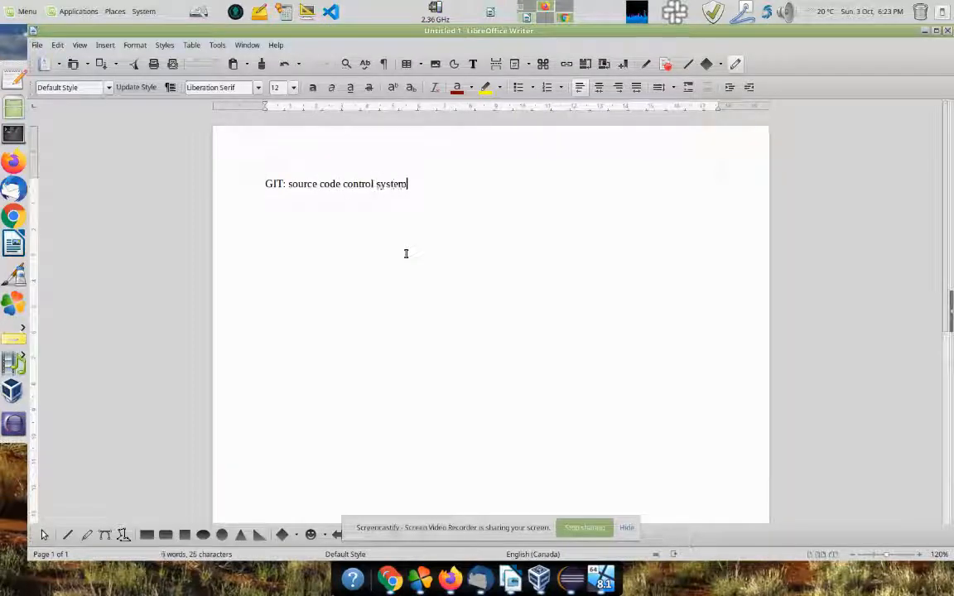
scroll(374, 294, "up", 3)
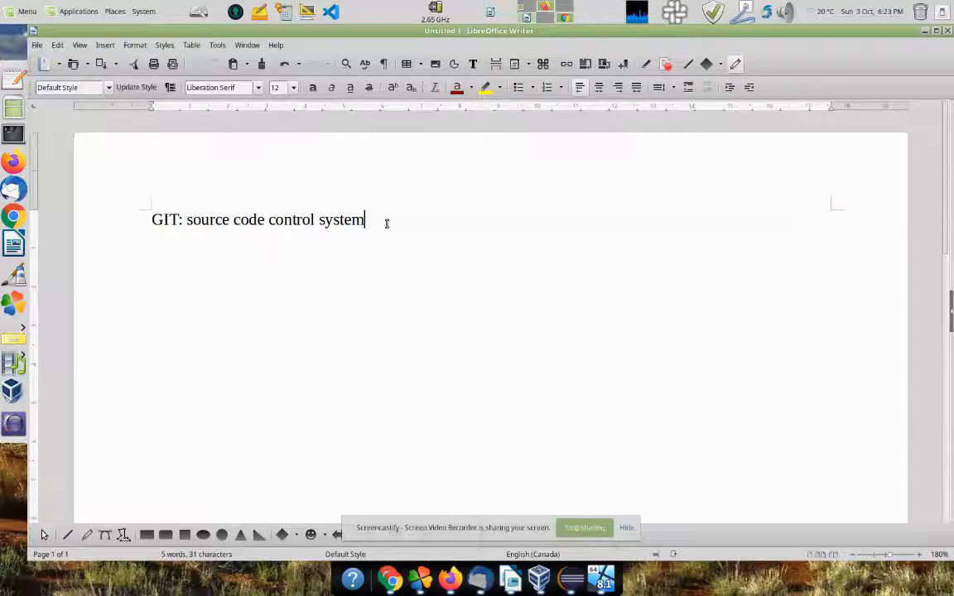
key("Return")
type("SV")
type("N ")
type("(>)")
key("BackSpace")
key("BackSpace")
type("?)")
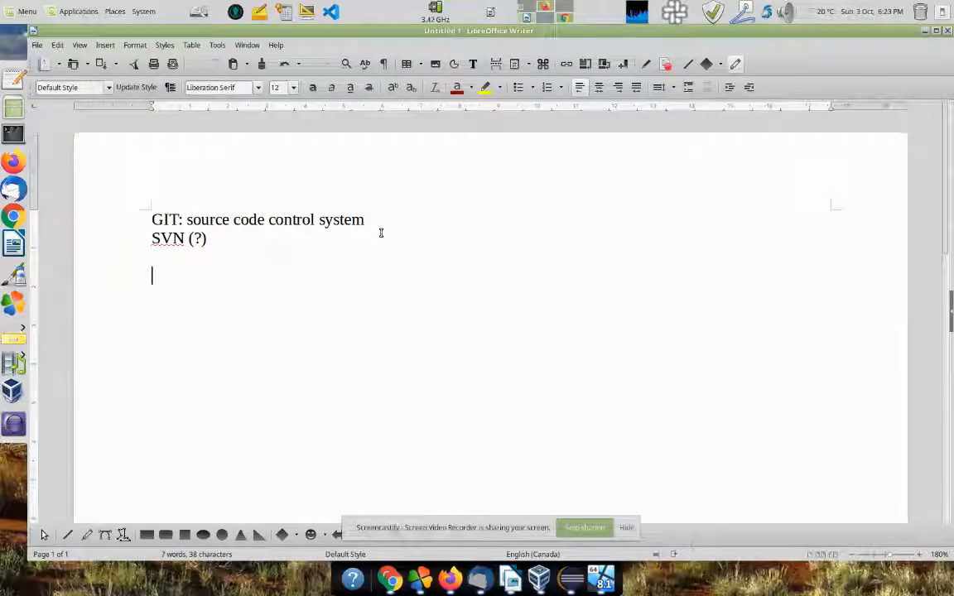
key("Return")
key("Return")
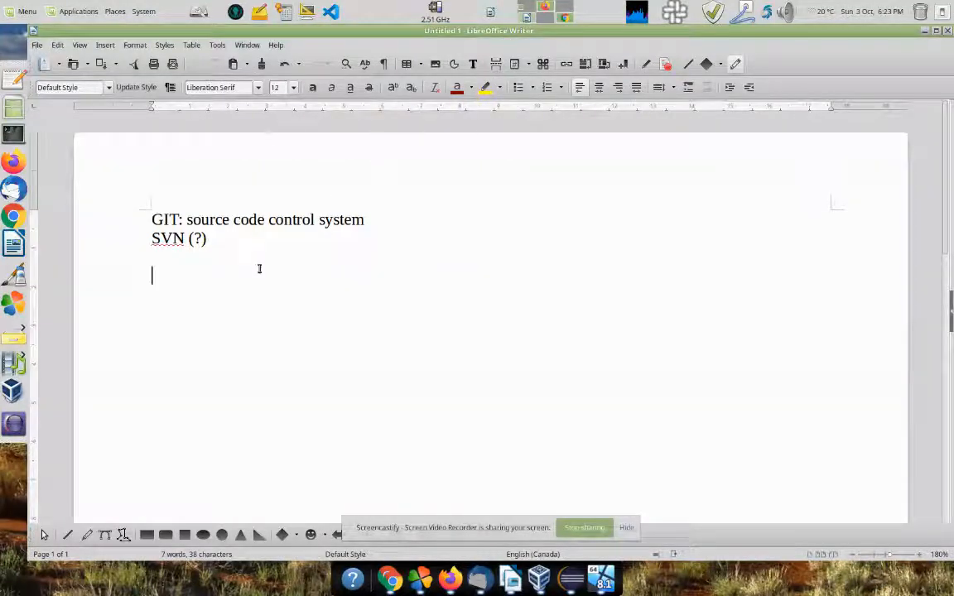
left_click_drag(181, 219, 150, 219)
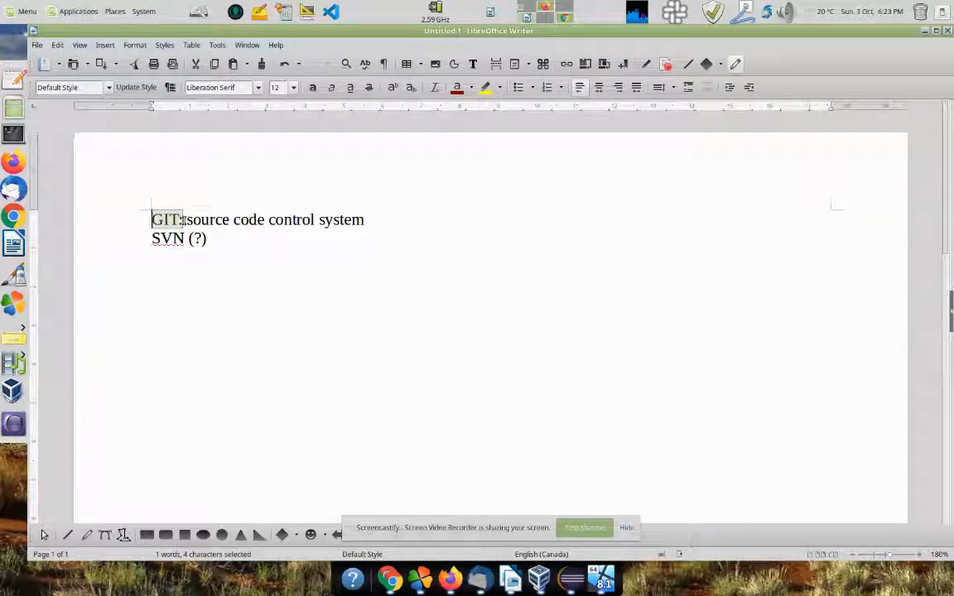
Step: Add the workflow lines 'Eclipse --> gitKraken --> Github (at school)' and 'Github --> gitKraken --> Eclipse (at home)'
left_click(218, 319)
key("Return")
type("Eclise")
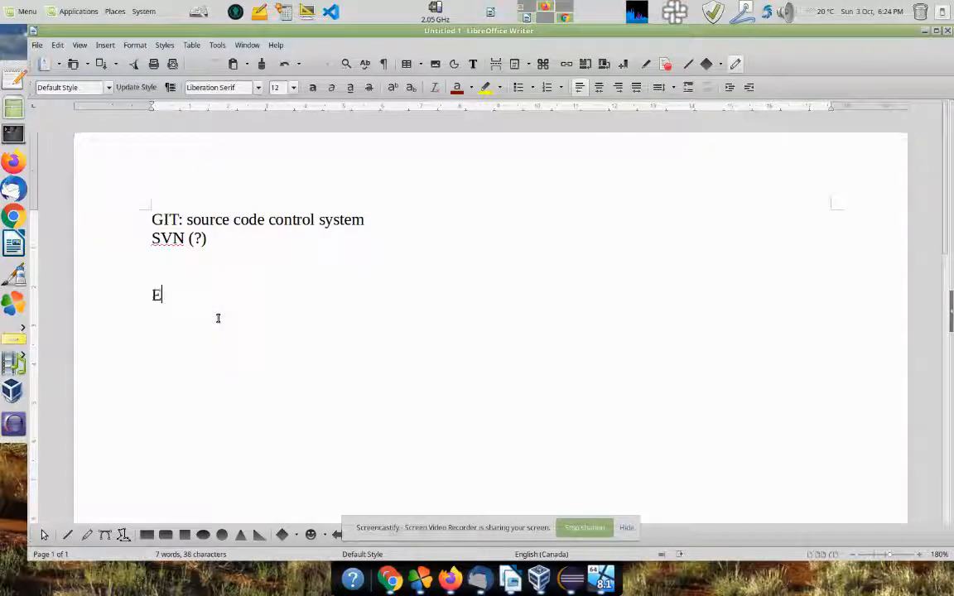
key("BackSpace")
key("BackSpace")
type("p")
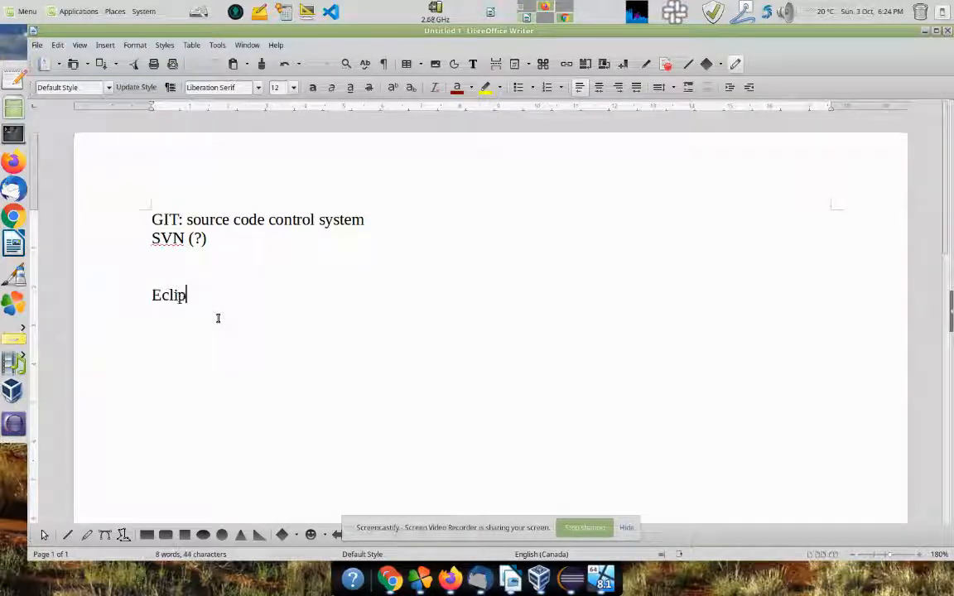
type("se --> git")
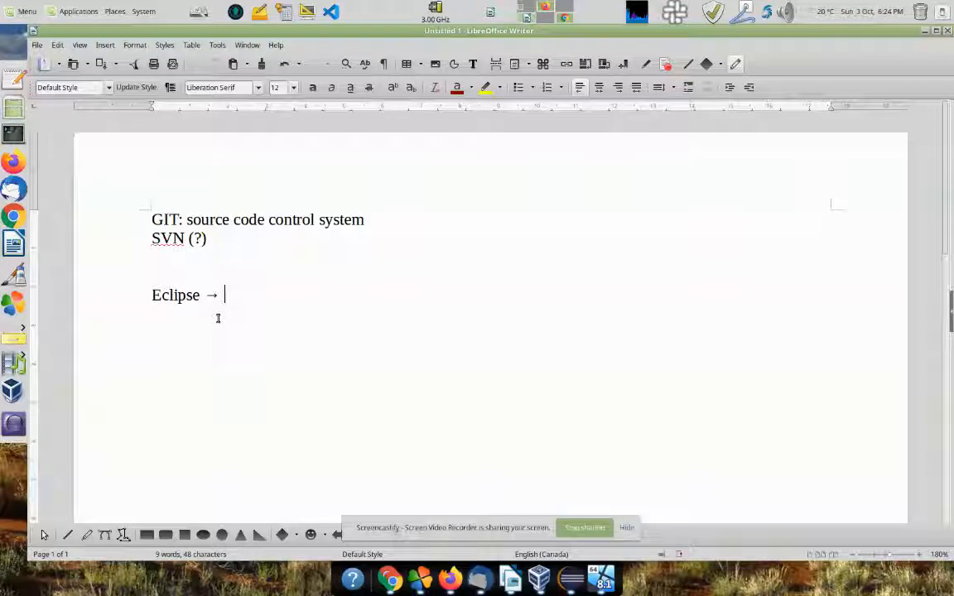
type("Kra")
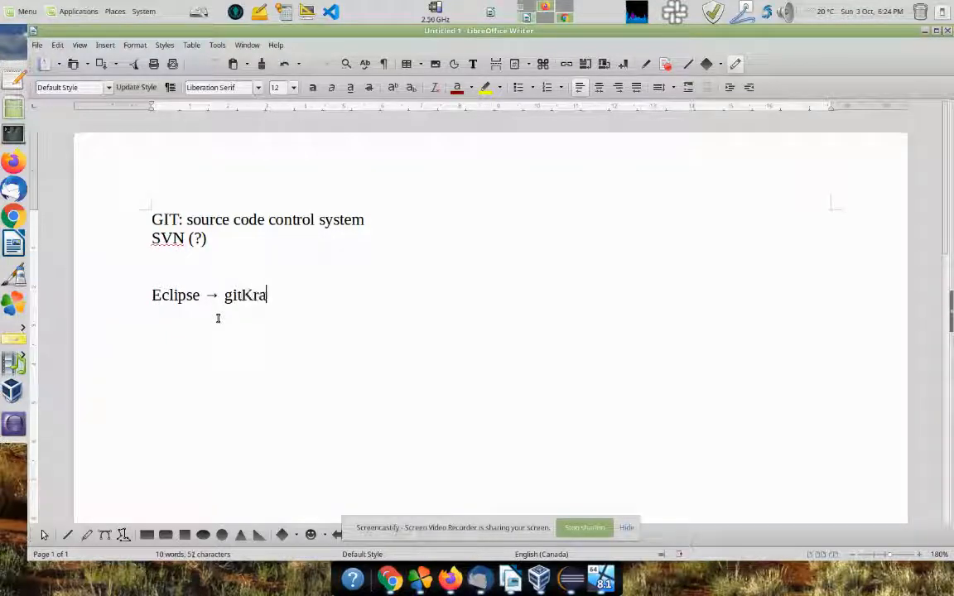
type("ken --> ")
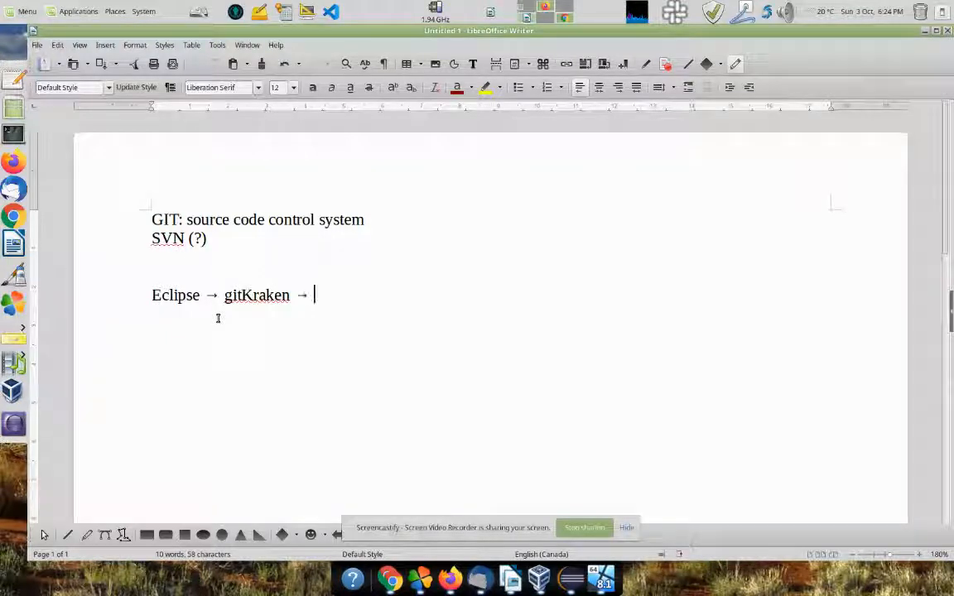
type("Gith")
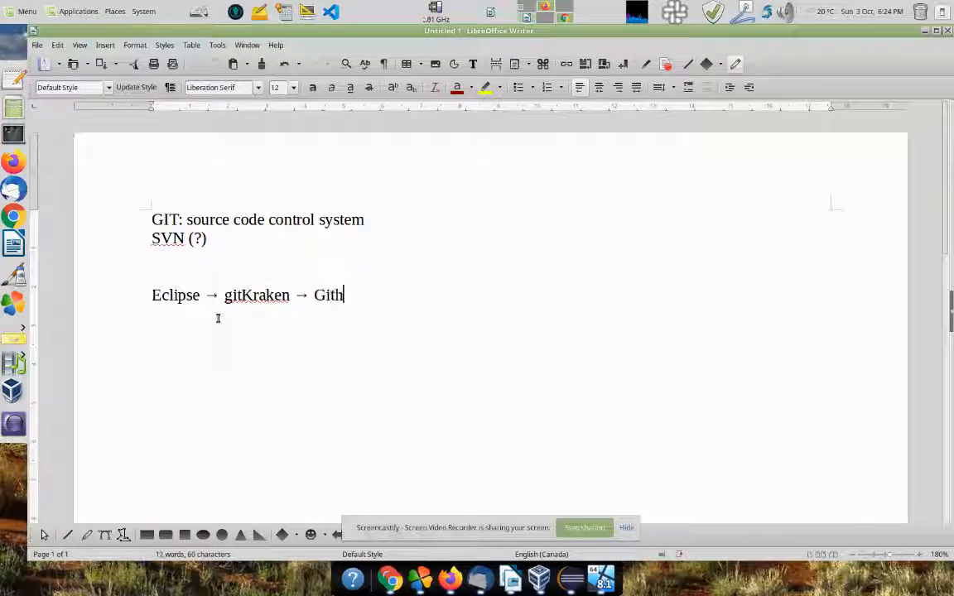
type("ub  ")
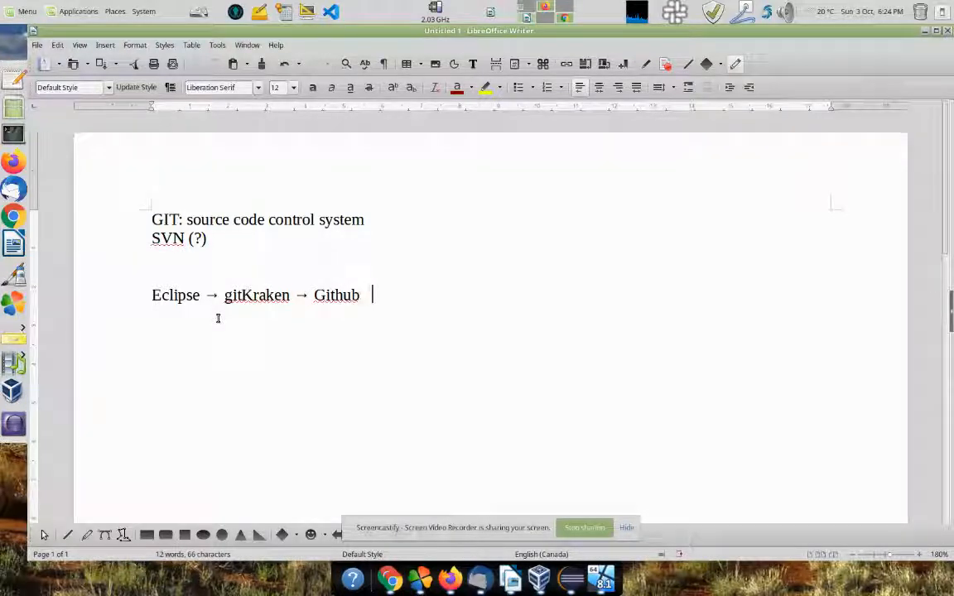
type("(at school)")
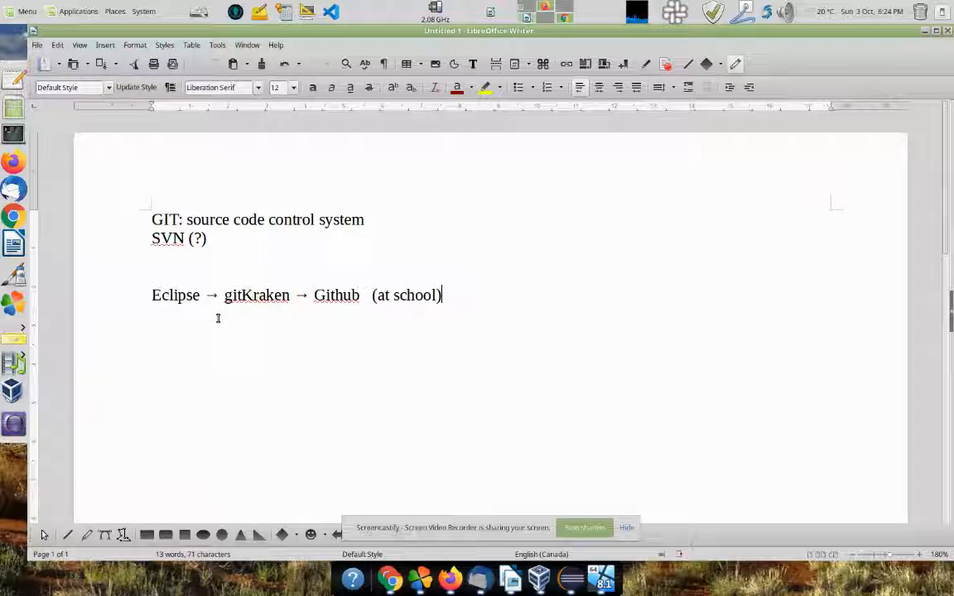
key("Return")
type("Githum")
key("BackSpace")
type("b")
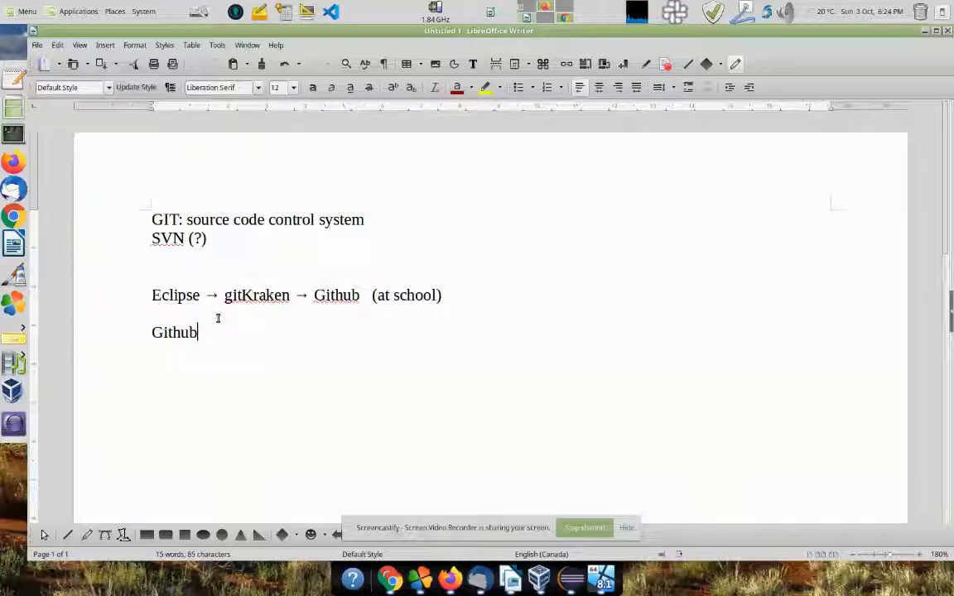
type(" --> ")
type("gitKr")
type("ake")
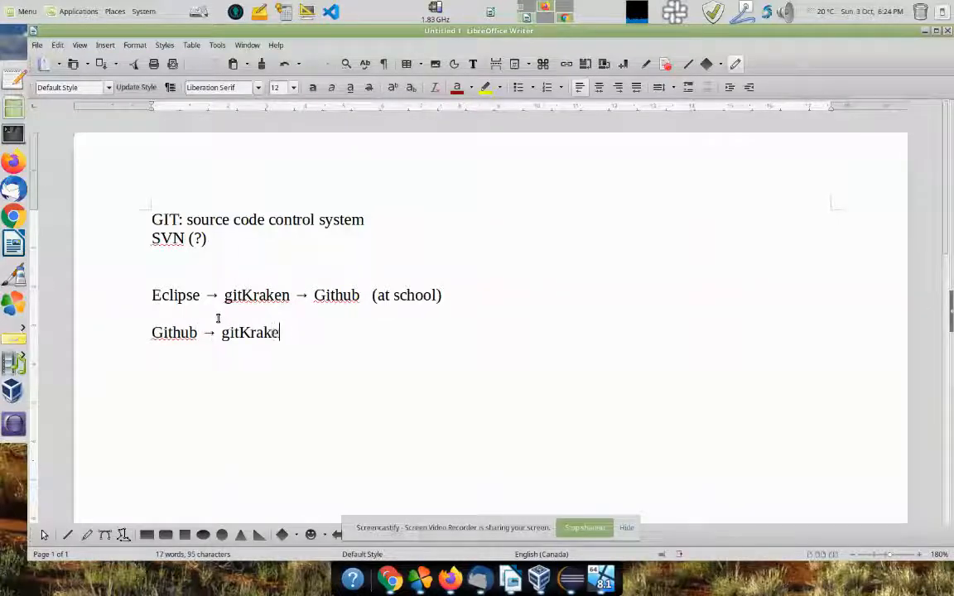
type("n --> Eclipse (at home)")
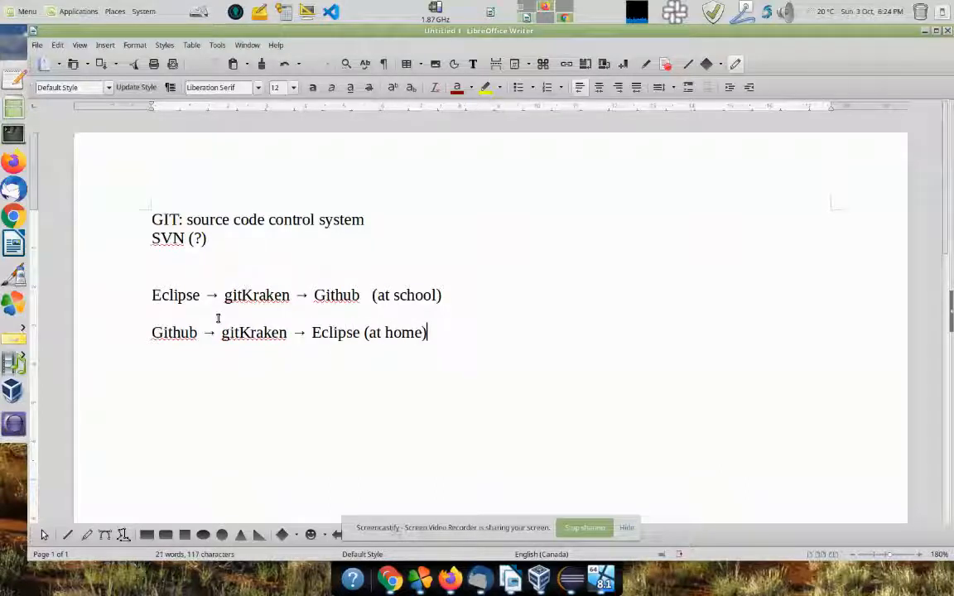
Step: Paste the Eclipse --> gitKraken --> Github chain on a new line below the home workflow
left_click(218, 318)
key("ctrl+shift+Right")
key("ctrl+shift+Right")
key("ctrl+shift+Right")
key("ctrl+shift+Right")
key("ctrl+shift+Right")
key("ctrl+c")
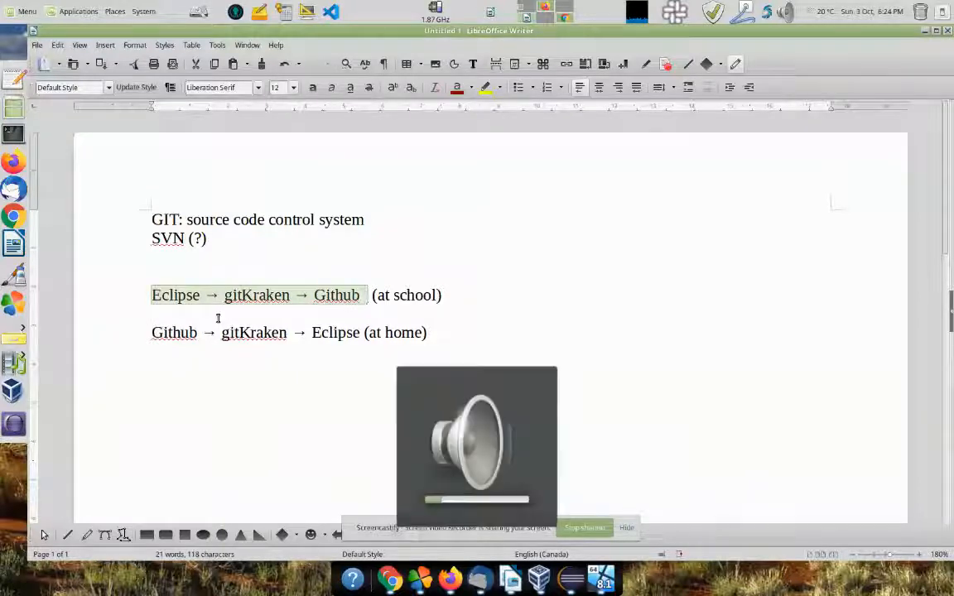
left_click(218, 318)
key("Down")
key("End")
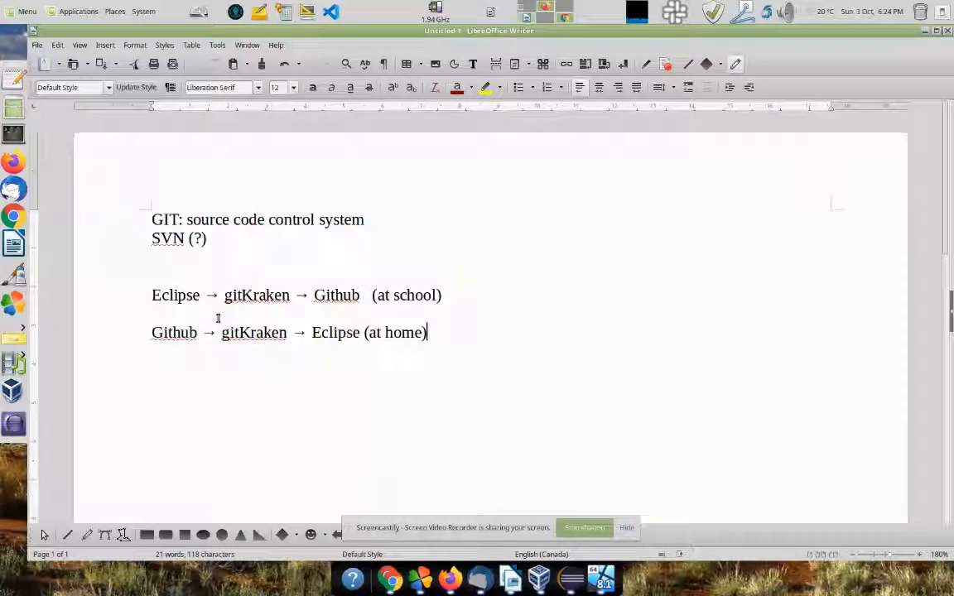
key("Return")
key("ctrl+v")
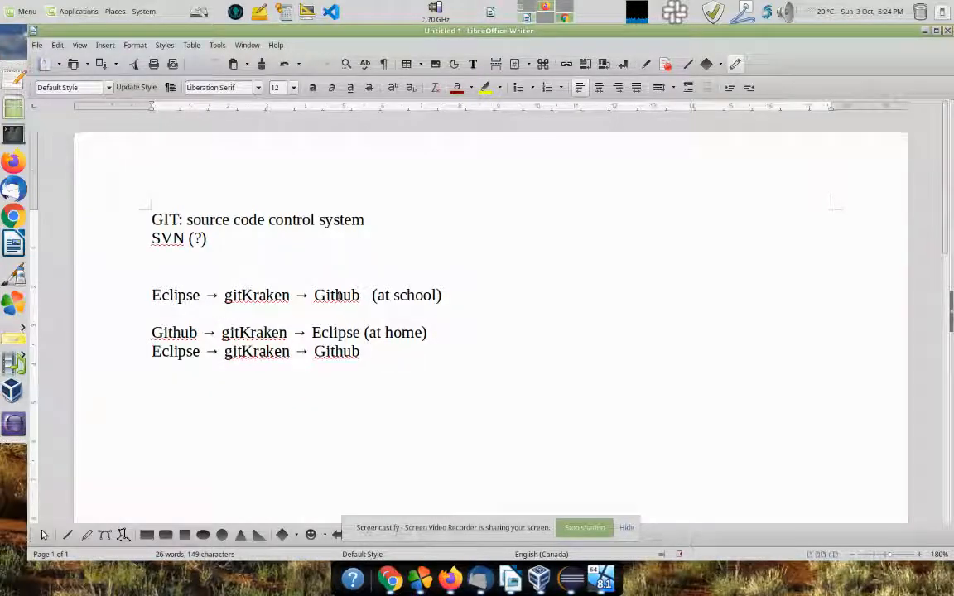
left_click_drag(152, 296, 400, 296)
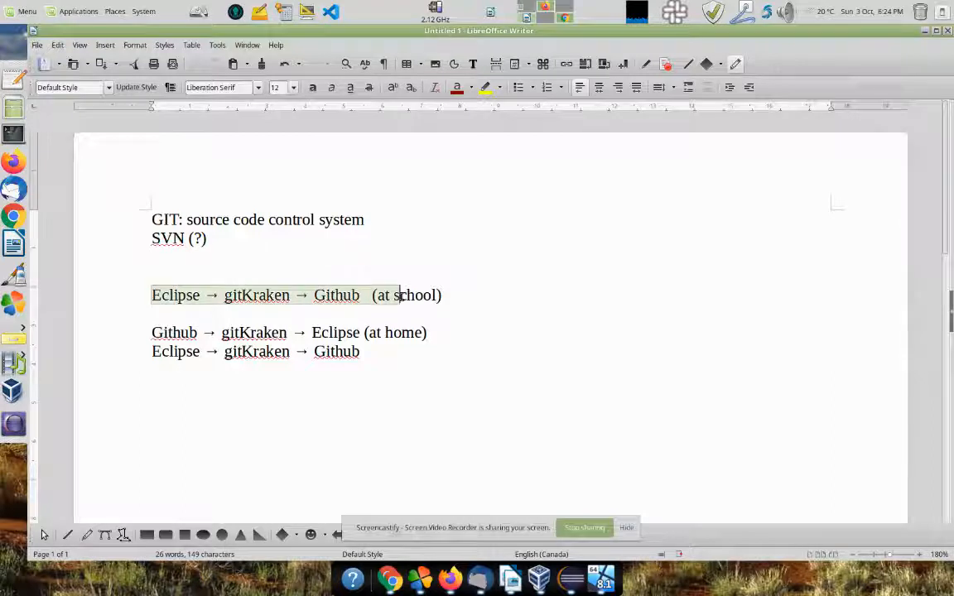
left_click_drag(152, 332, 461, 335)
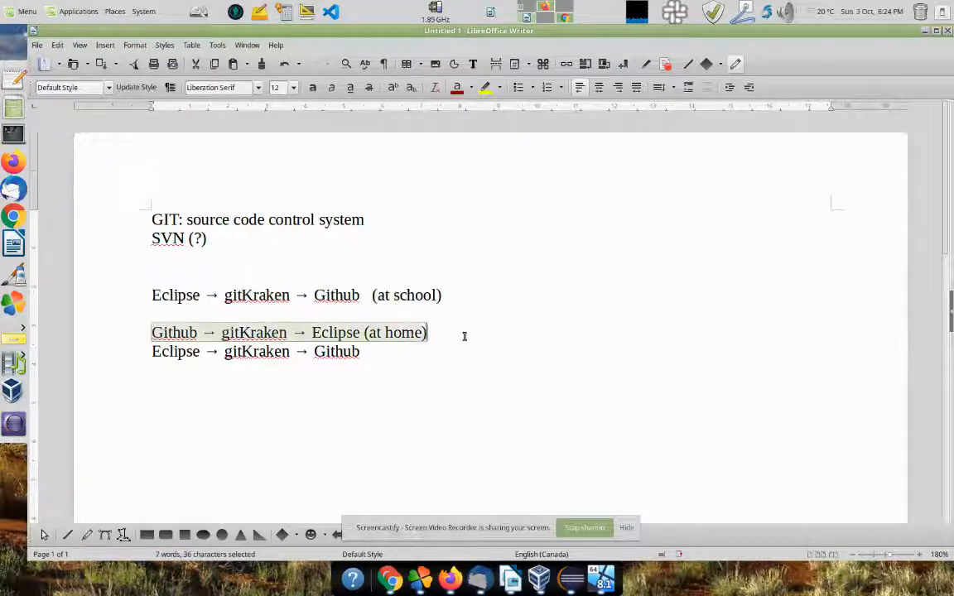
left_click(444, 361)
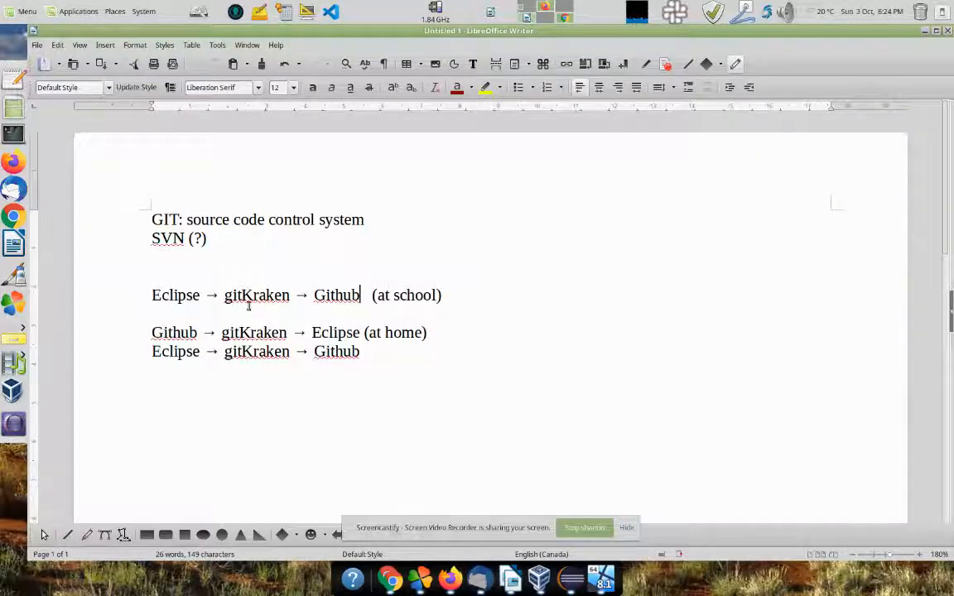
Step: Write 'cloud-based' on a new line under Github, then minimise Writer
left_click_drag(310, 296, 385, 296)
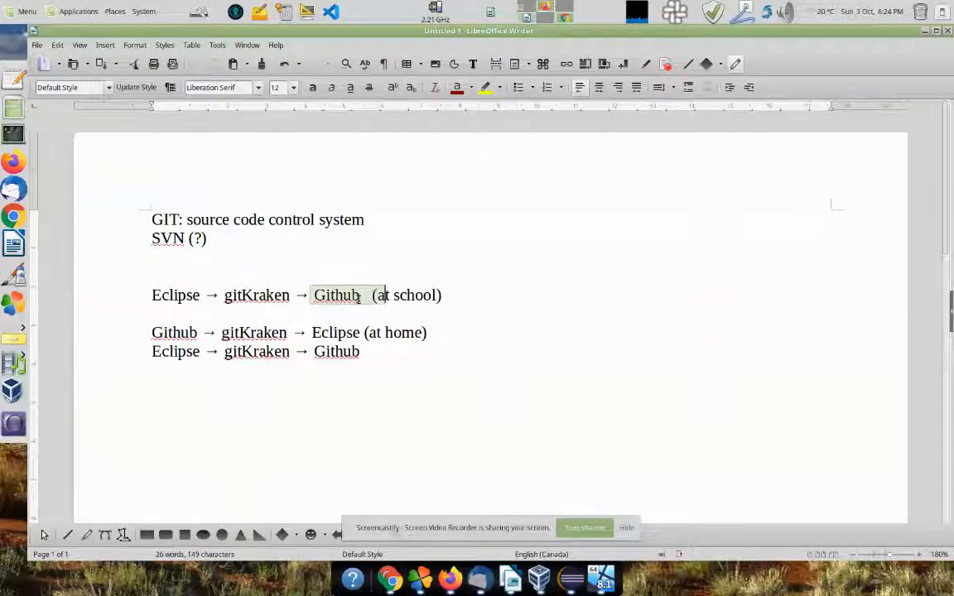
left_click(360, 297)
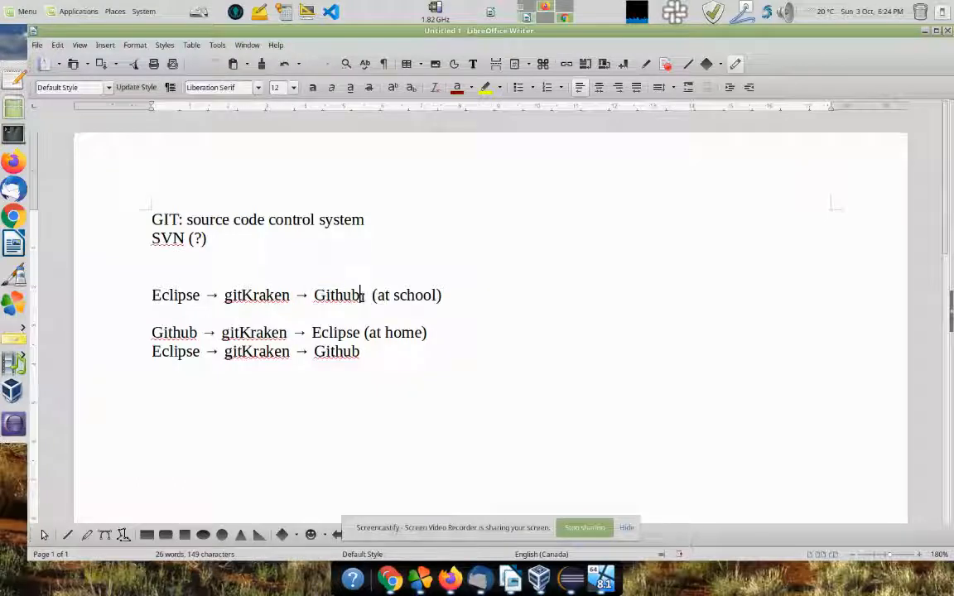
left_click(451, 296)
key("Return")
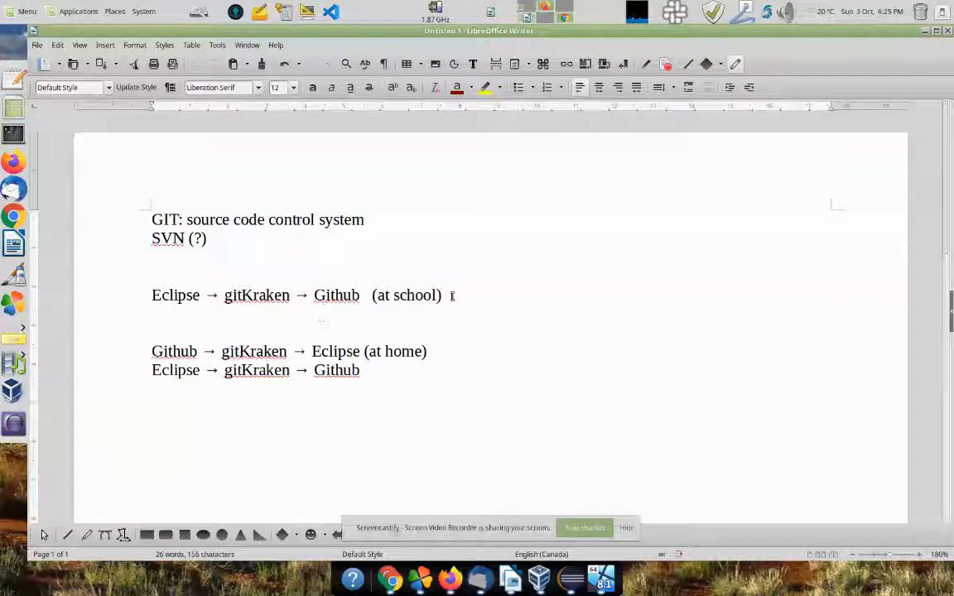
type("lo")
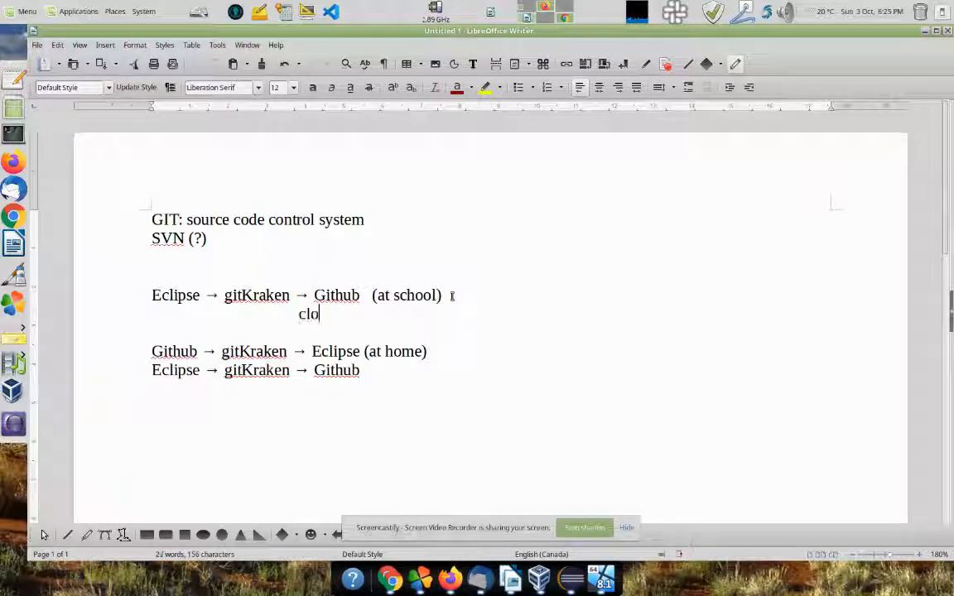
type("ud-based")
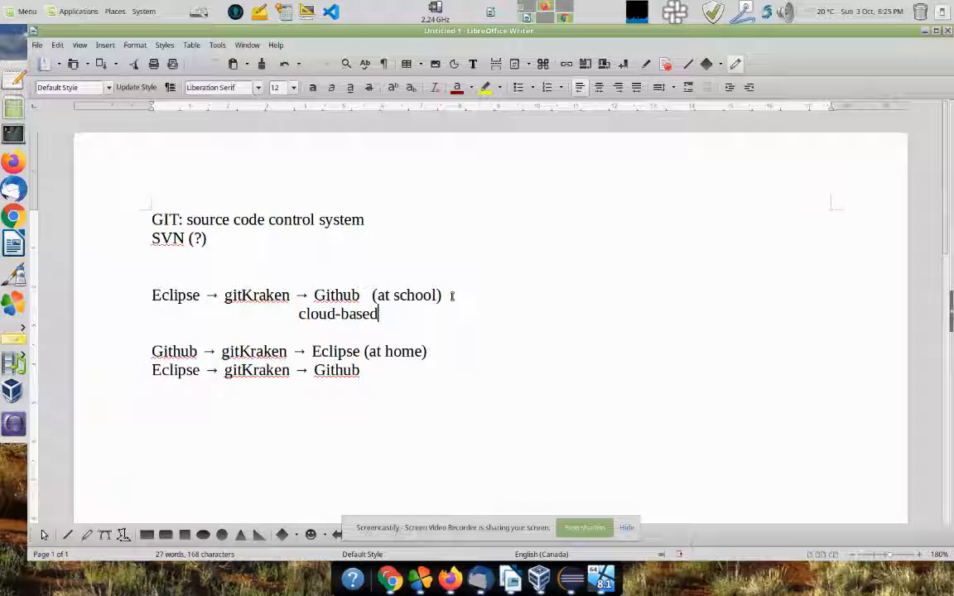
left_click_drag(311, 296, 362, 295)
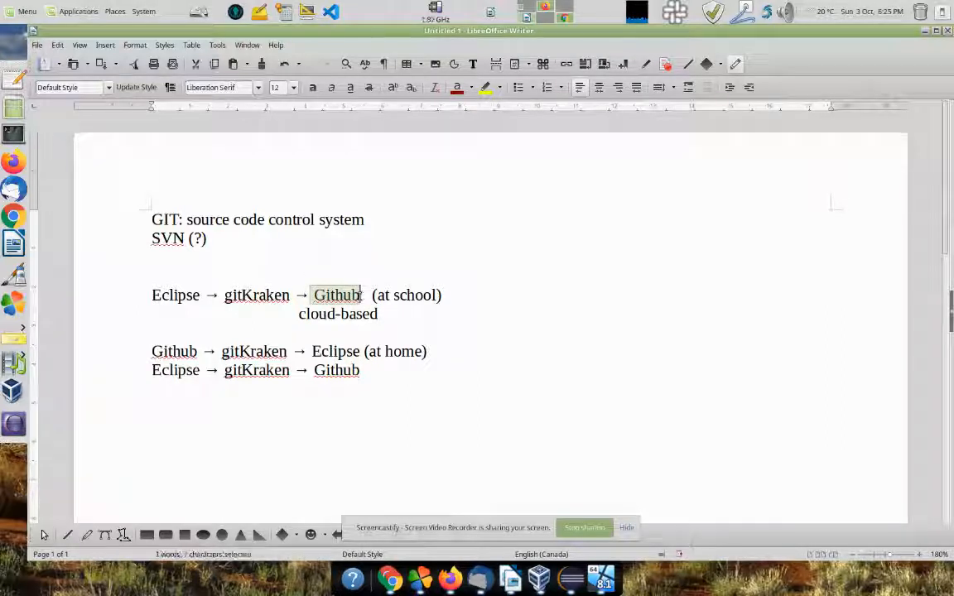
left_click_drag(183, 219, 370, 221)
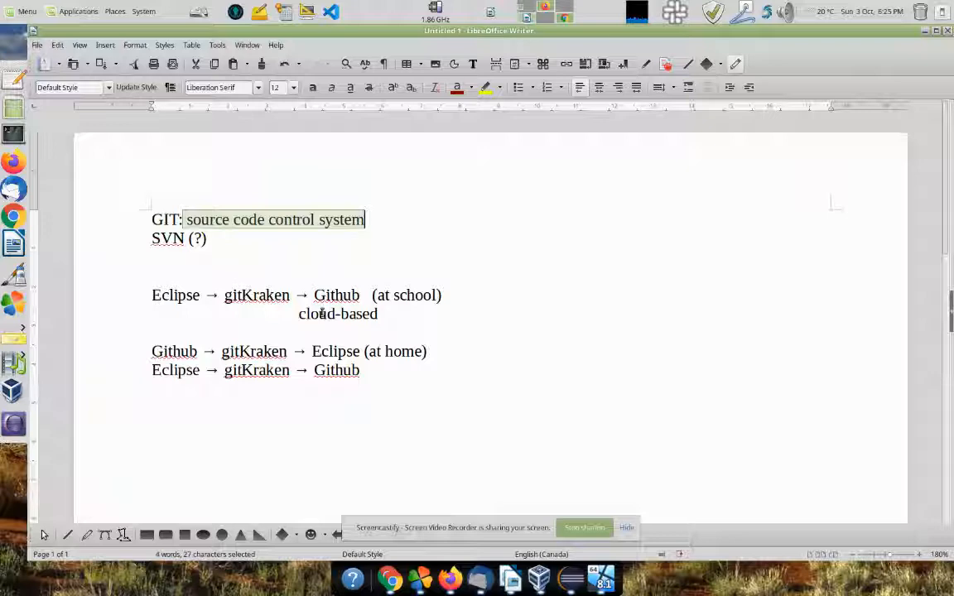
left_click(270, 270)
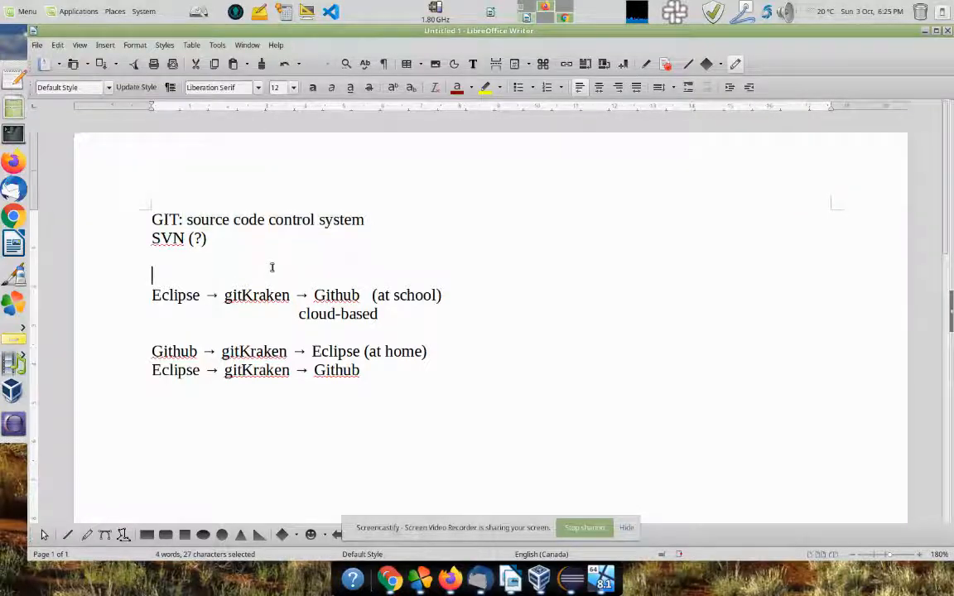
left_click(923, 32)
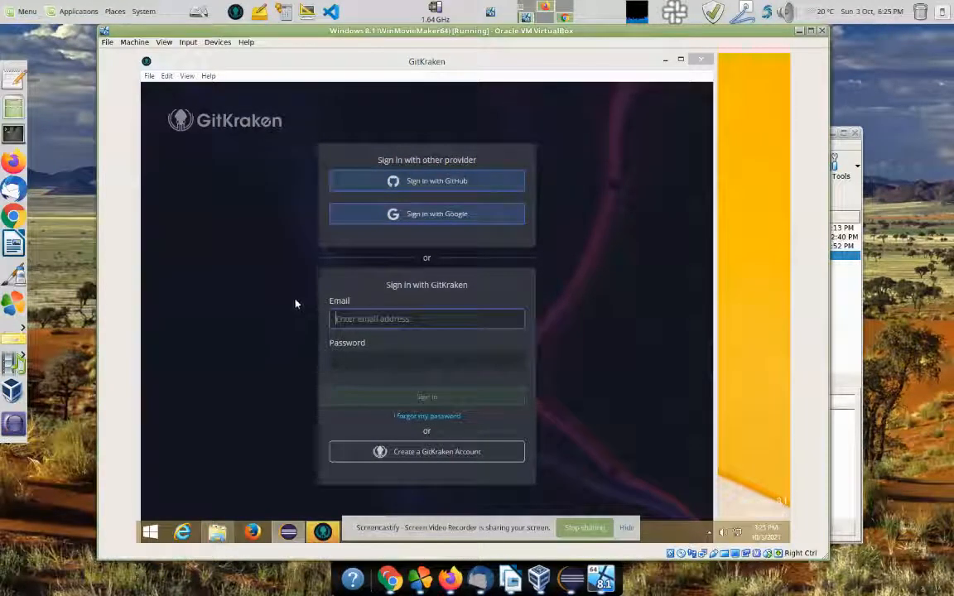
Step: Authorise GitKraken through GitHub, signing in with the account username and password
left_click(412, 184)
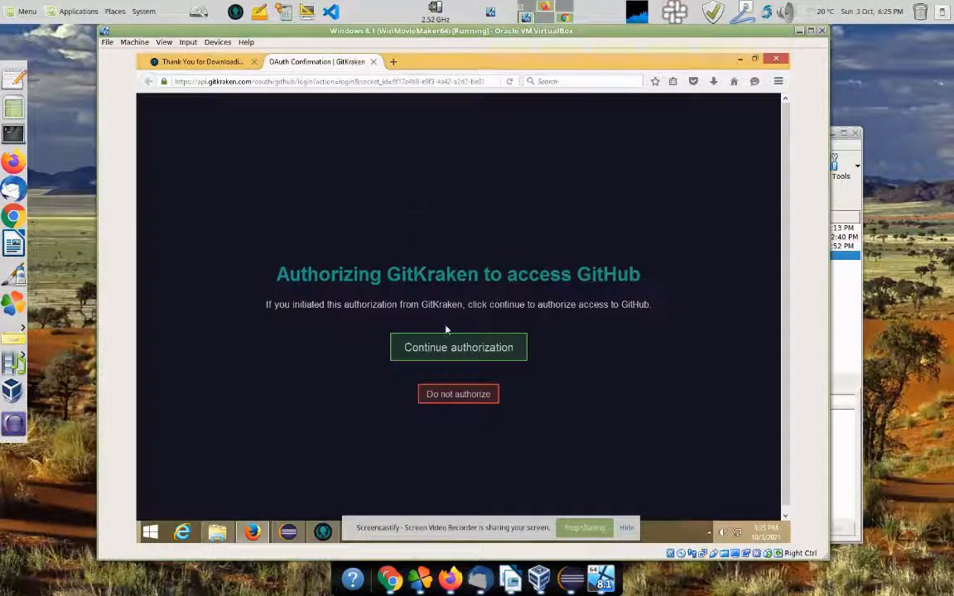
left_click(449, 347)
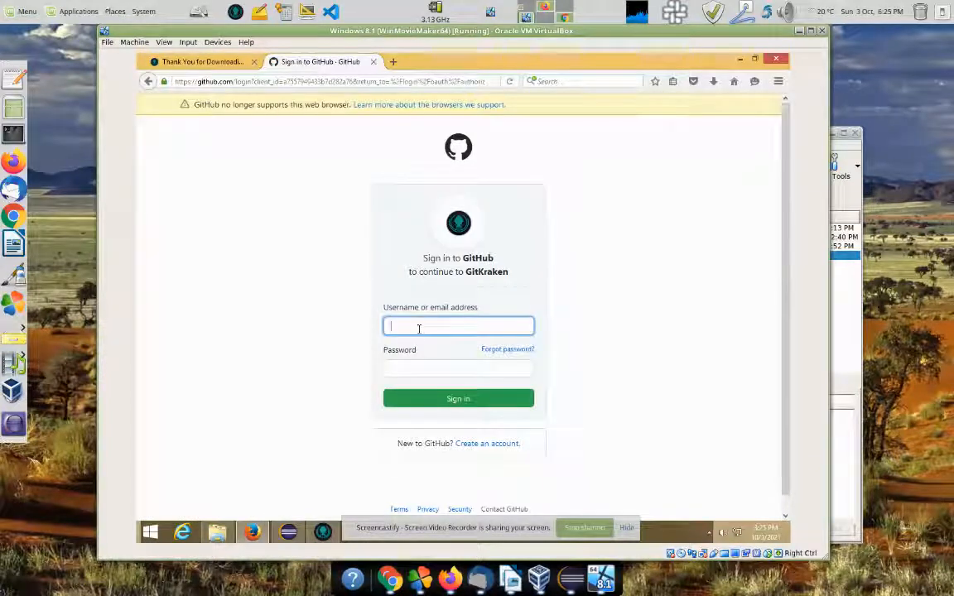
type("salamander2")
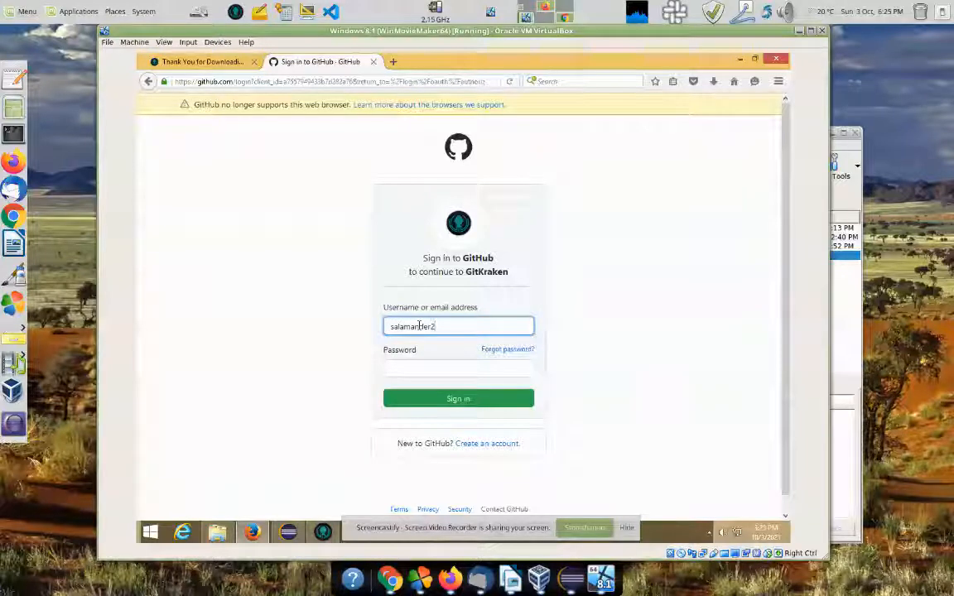
key("Tab")
type("••••")
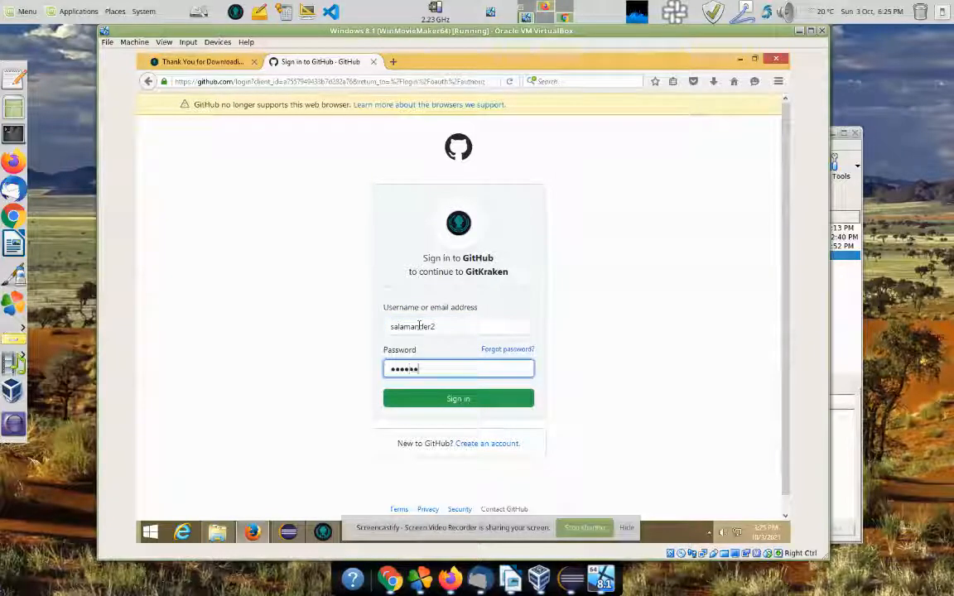
left_click(455, 398)
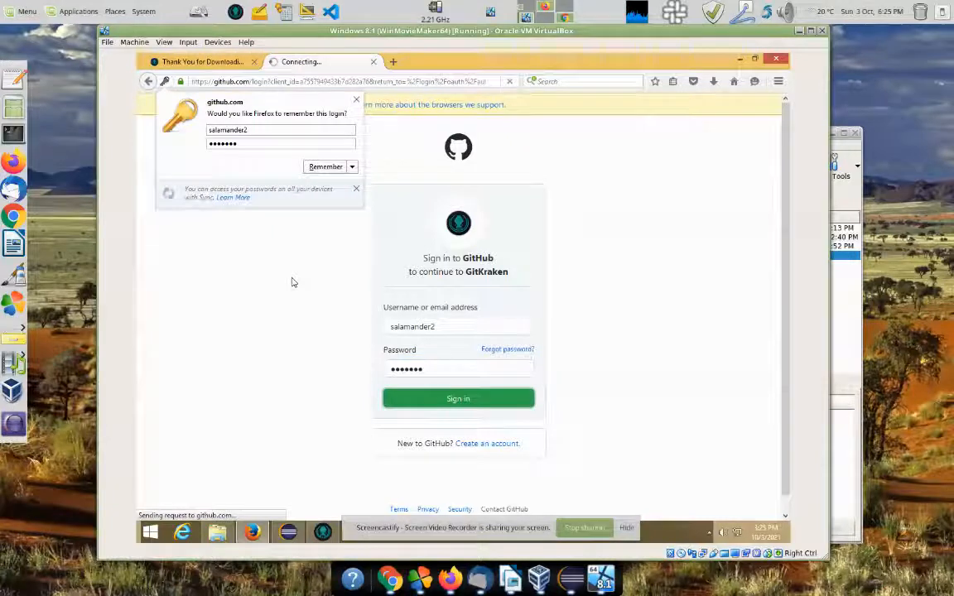
Step: Decline Firefox's offer to save the login and switch to the host's Chrome
left_click(352, 166)
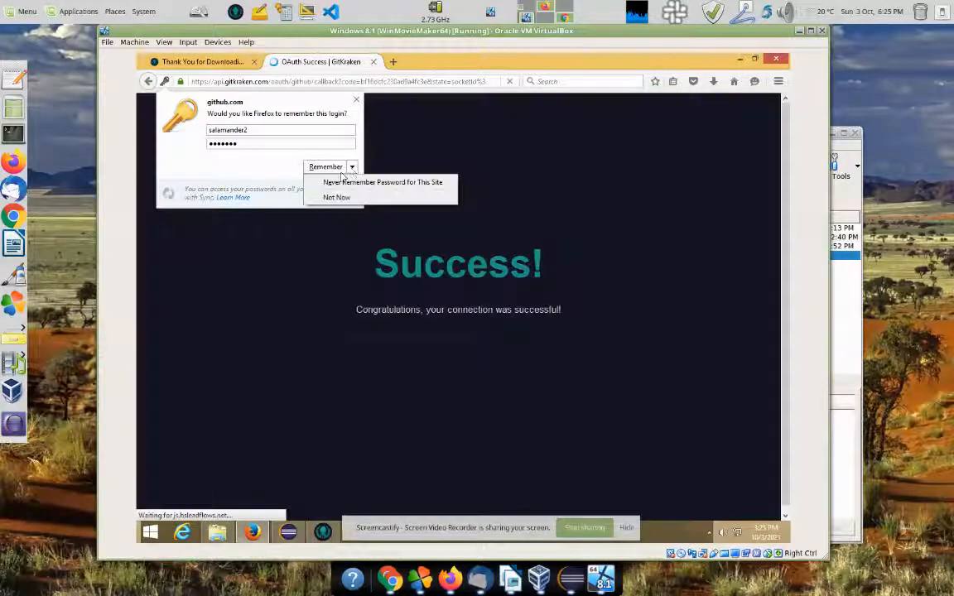
left_click(356, 182)
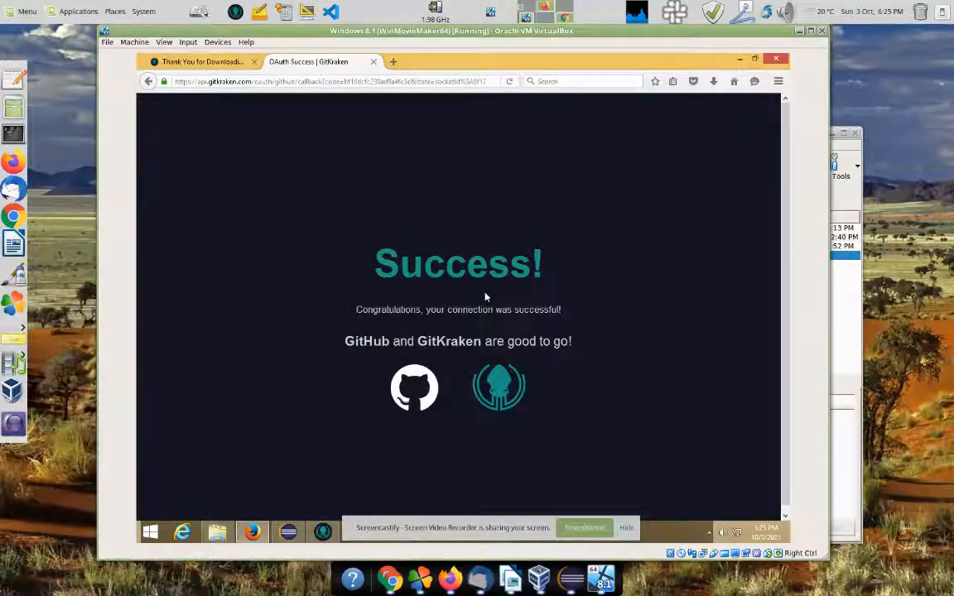
left_click(567, 16)
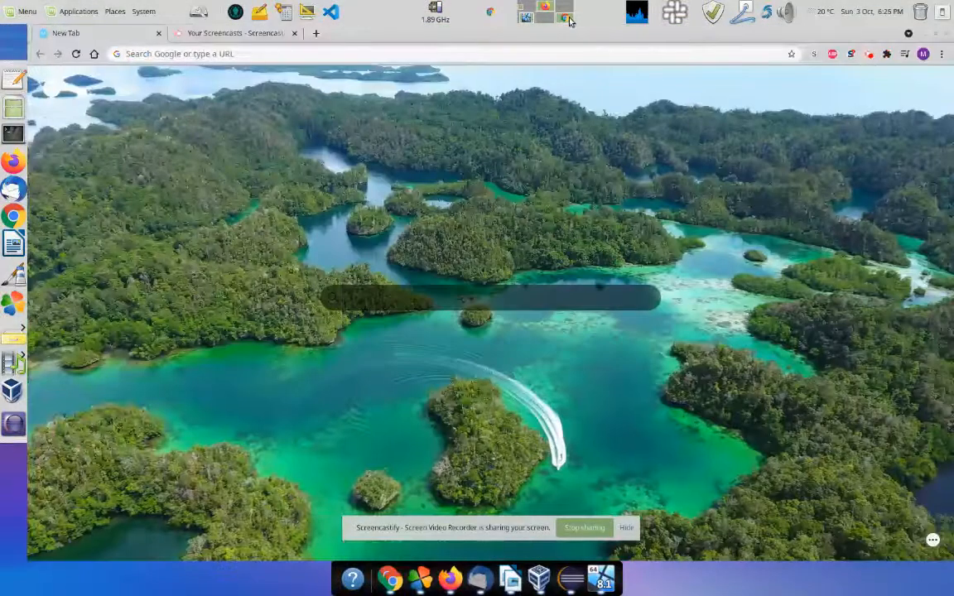
Step: Check Screencastify's recording status, then go back to the VirtualBox window
left_click(869, 55)
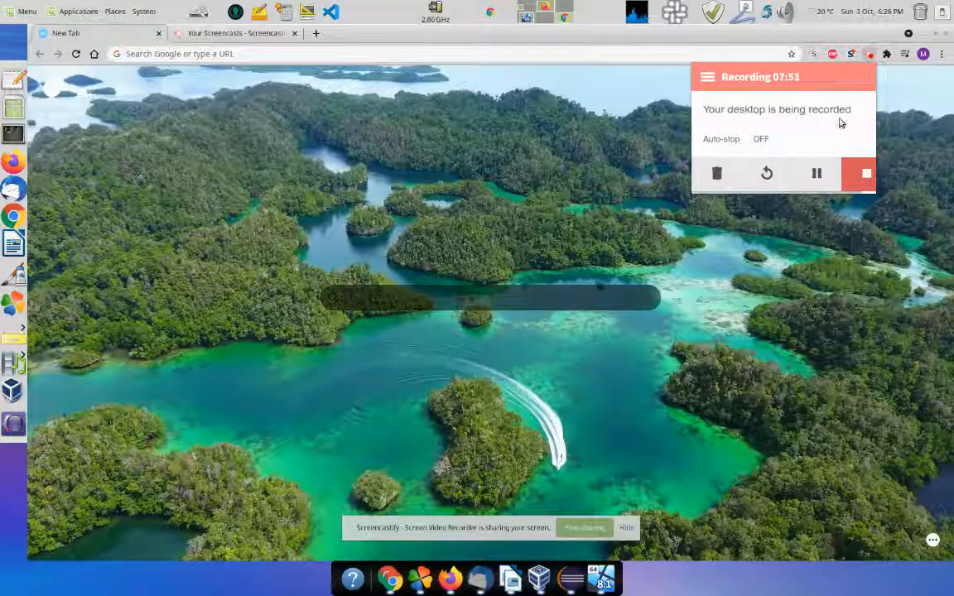
left_click(524, 18)
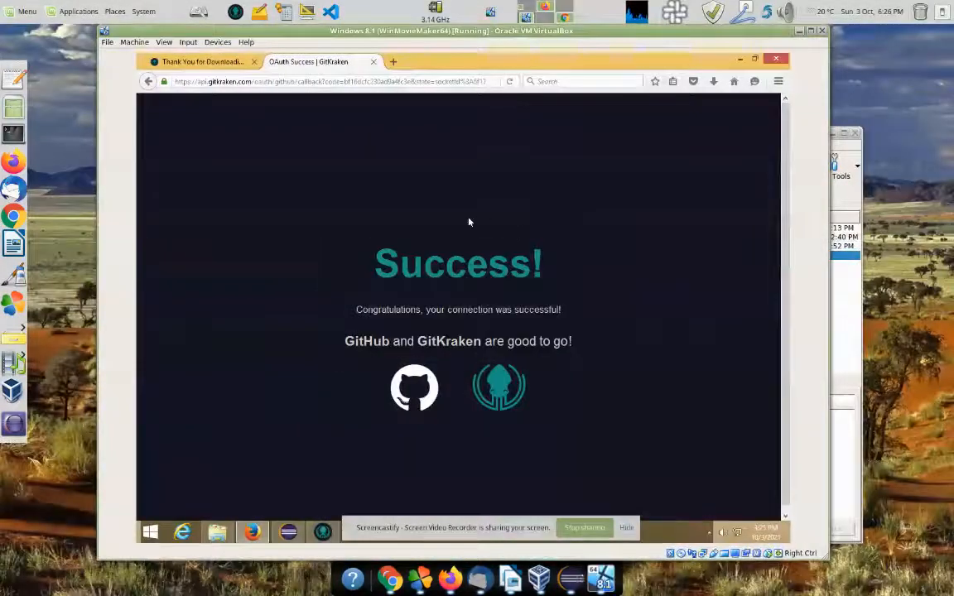
Step: Close the Success tab and enter the profile name, the user's full name and e-mail address
left_click(373, 62)
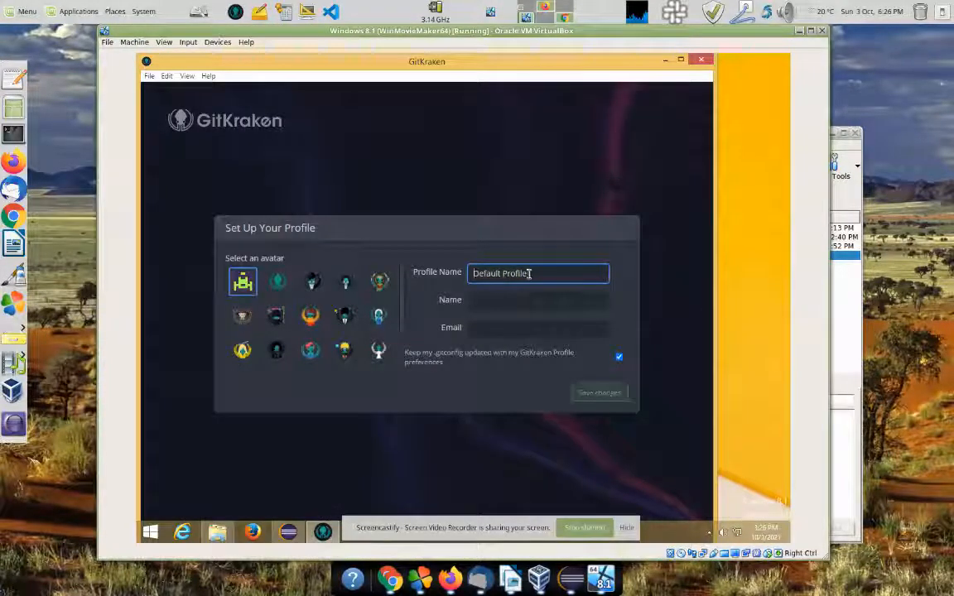
left_click_drag(532, 273, 462, 251)
type("sma")
key("BackSpace")
key("BackSpace")
type("alamander2")
key("Tab")
type("M")
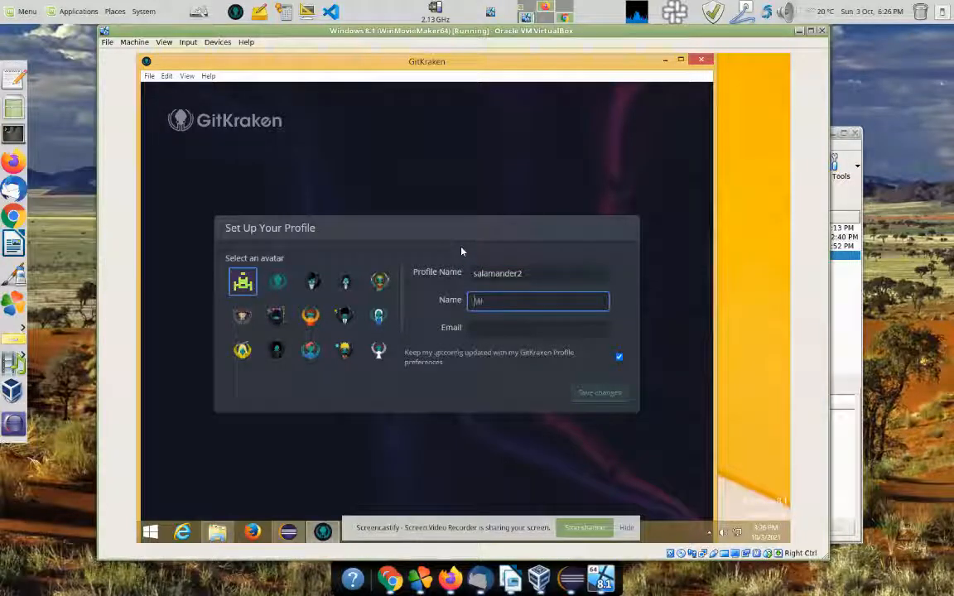
type("ichael Harwood")
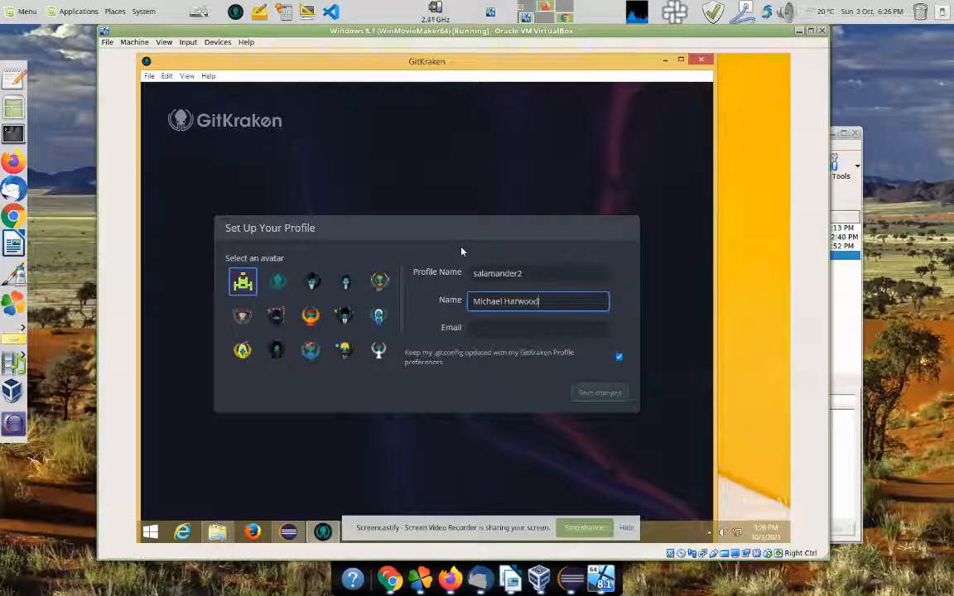
key("Tab")
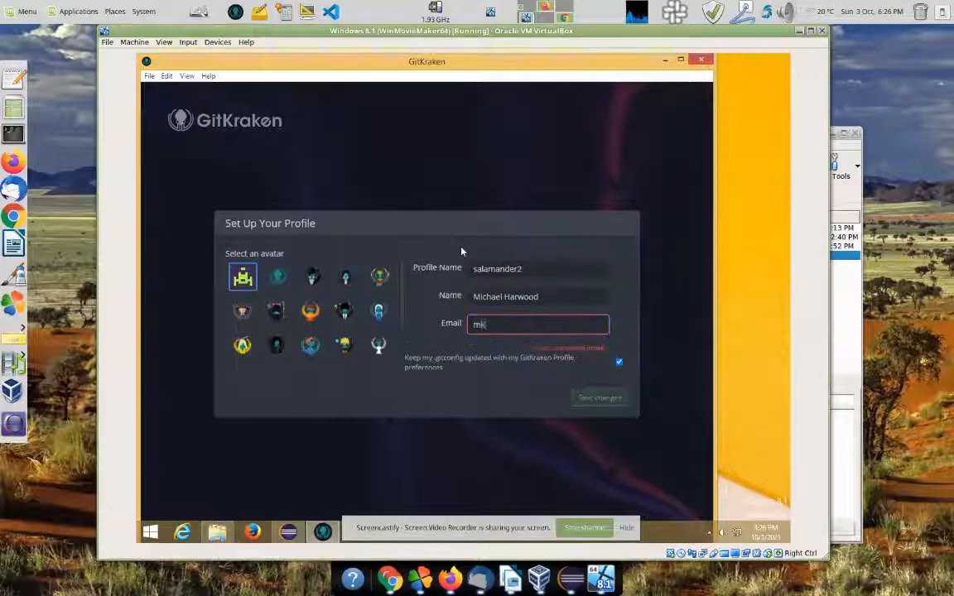
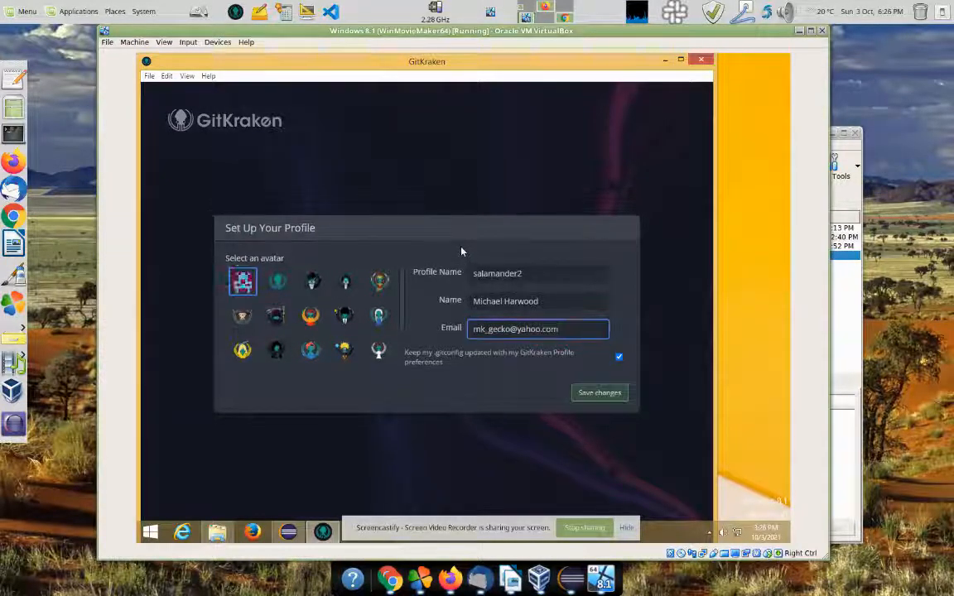
Step: Save the profile, move the GitKraken window into place, and check forGitHub in Eclipse
left_click(599, 393)
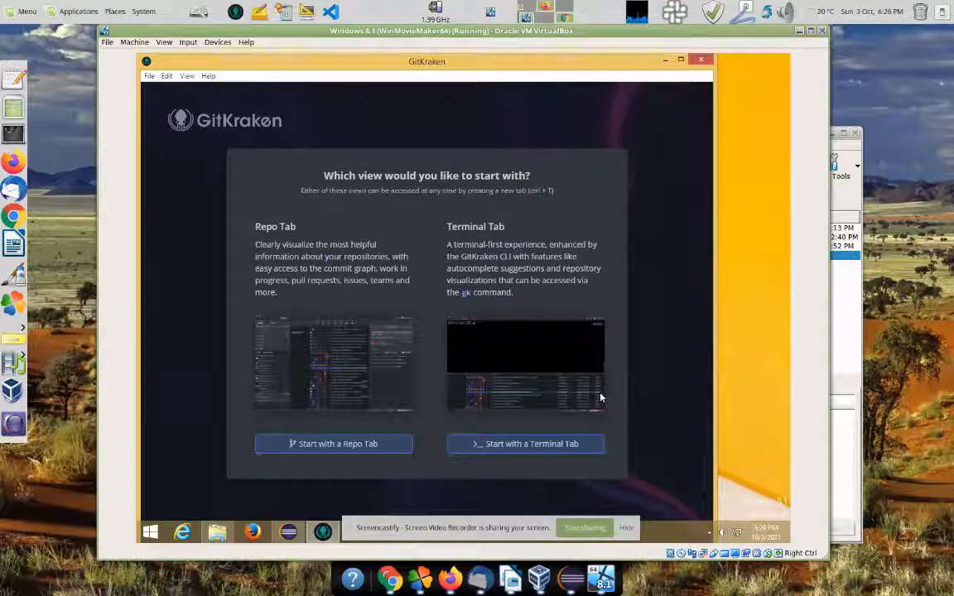
left_click(315, 444)
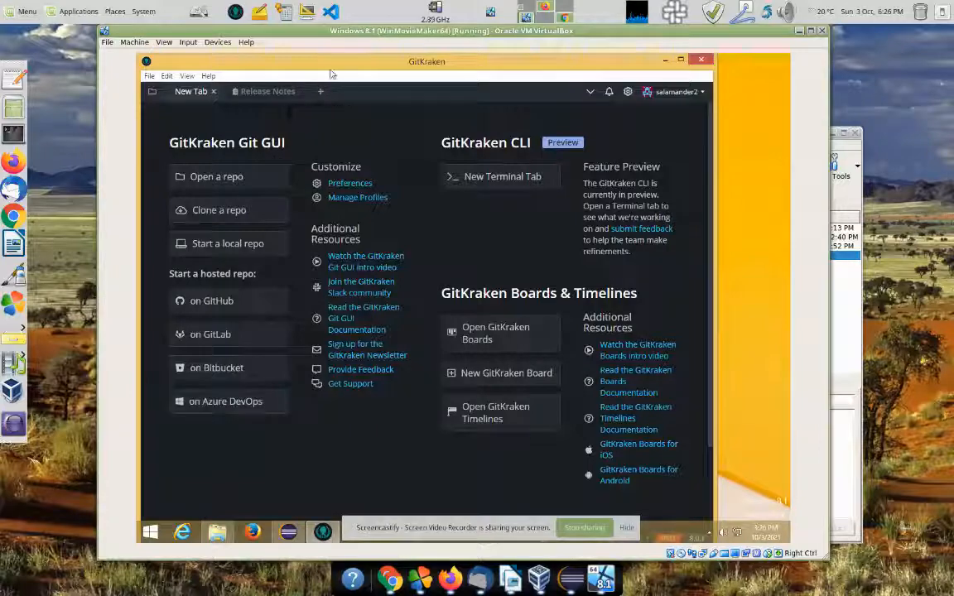
left_click_drag(337, 69, 517, 55)
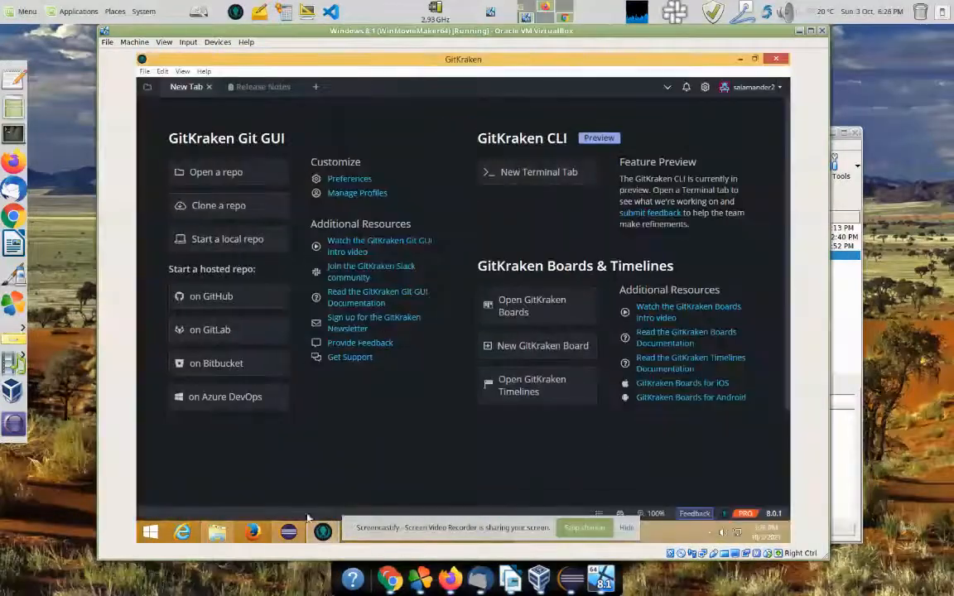
left_click(289, 531)
left_click(199, 198)
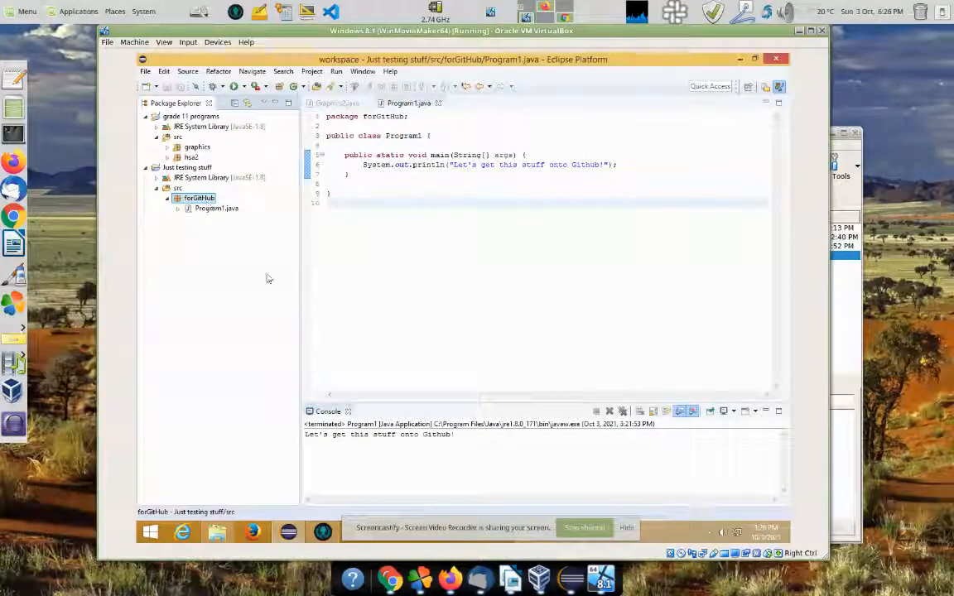
left_click(323, 532)
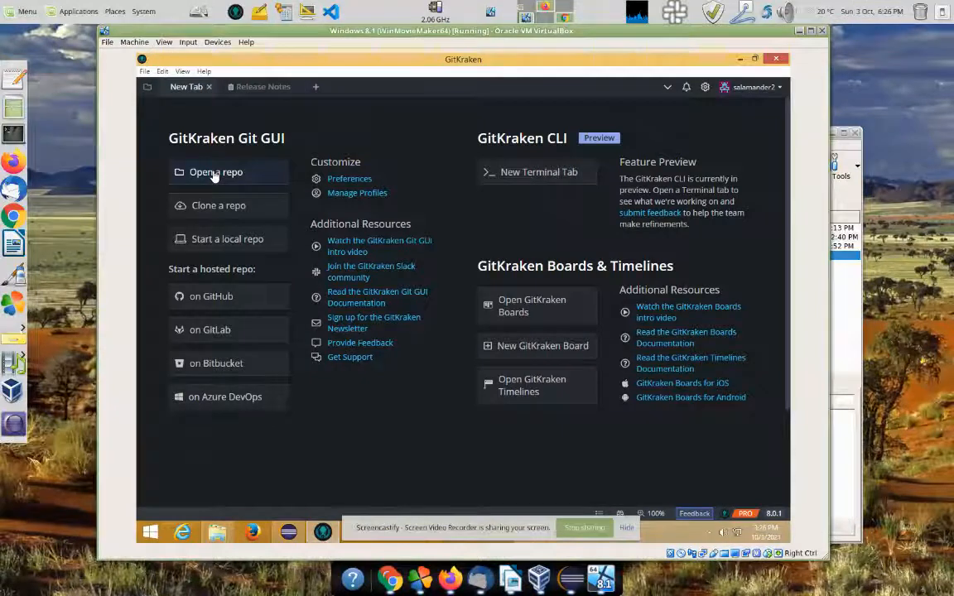
Step: Try opening EclipsePortable-oxygen\Data\workspace\Just testing stuff\src\forGitHub as an existing repository
left_click(223, 239)
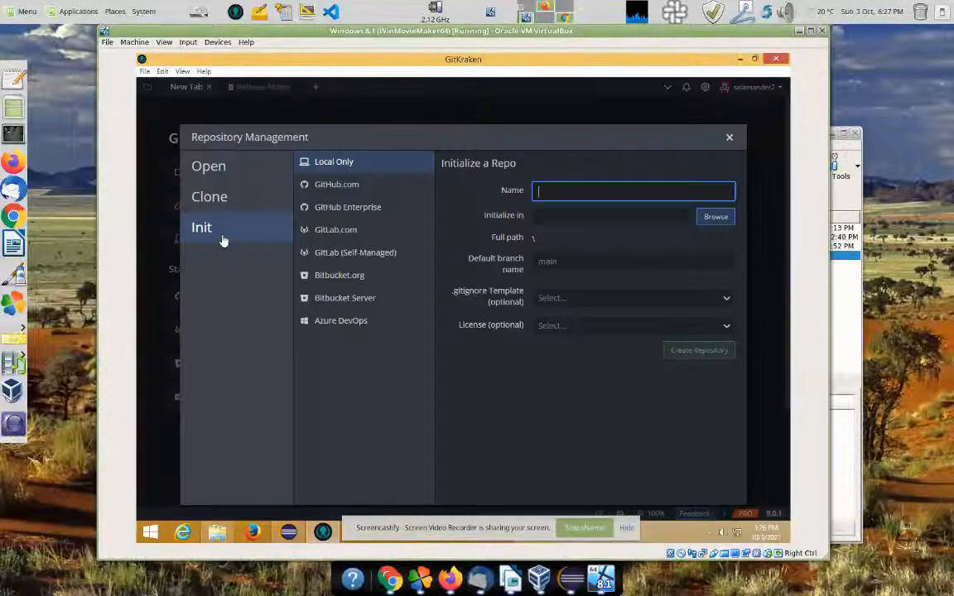
left_click(208, 169)
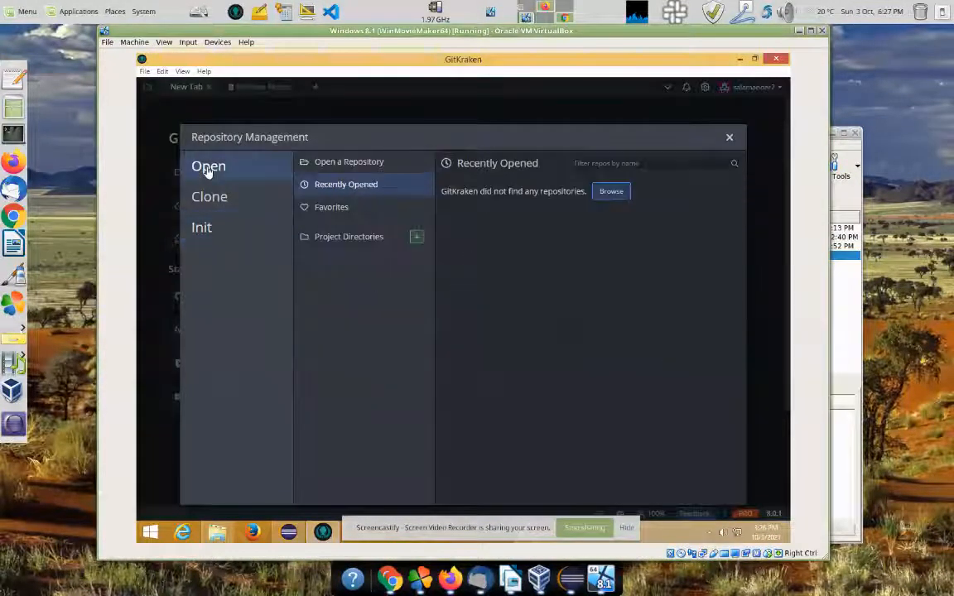
left_click(335, 163)
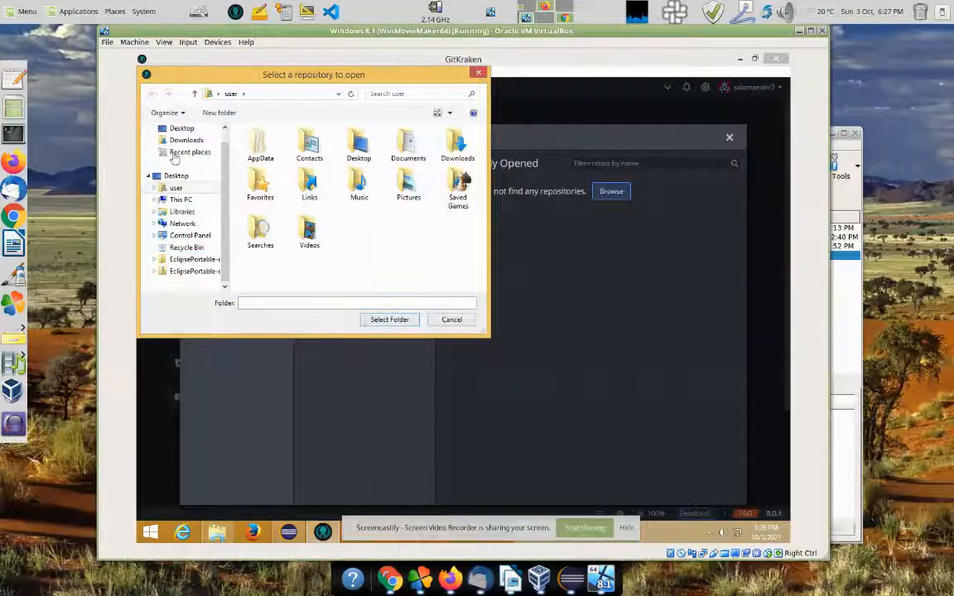
left_click(182, 130)
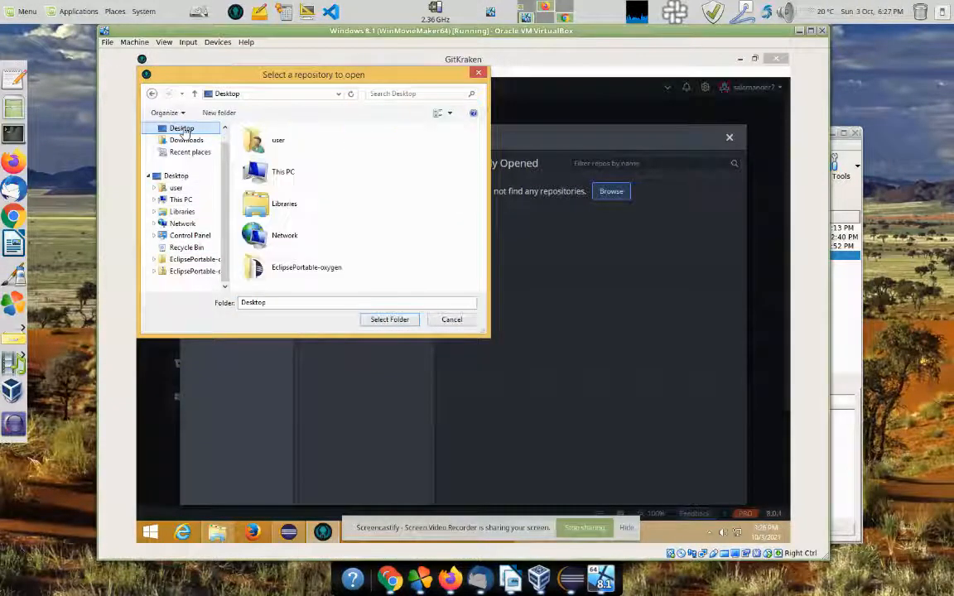
double_click(281, 269)
double_click(261, 157)
double_click(263, 157)
double_click(274, 169)
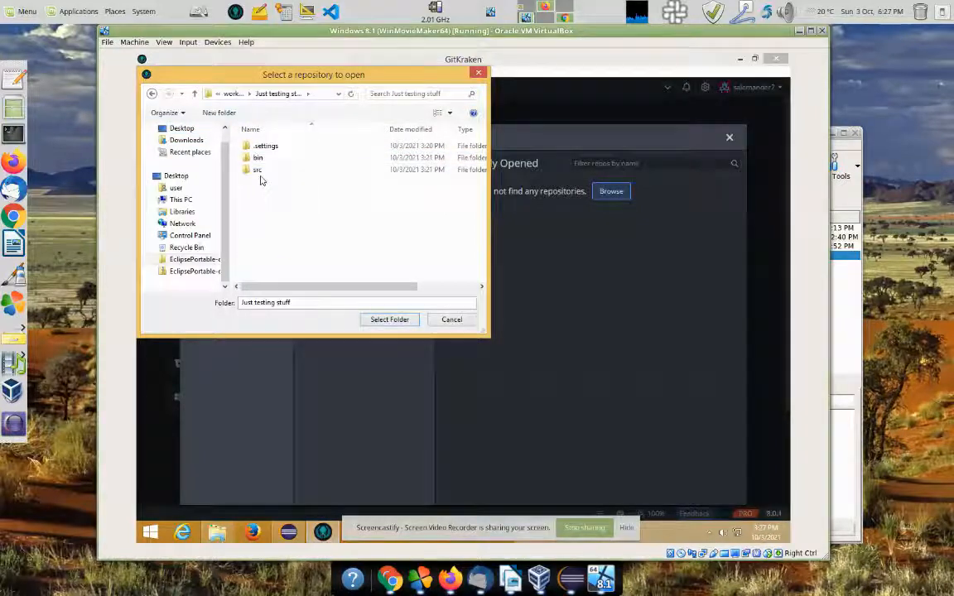
double_click(264, 170)
double_click(266, 148)
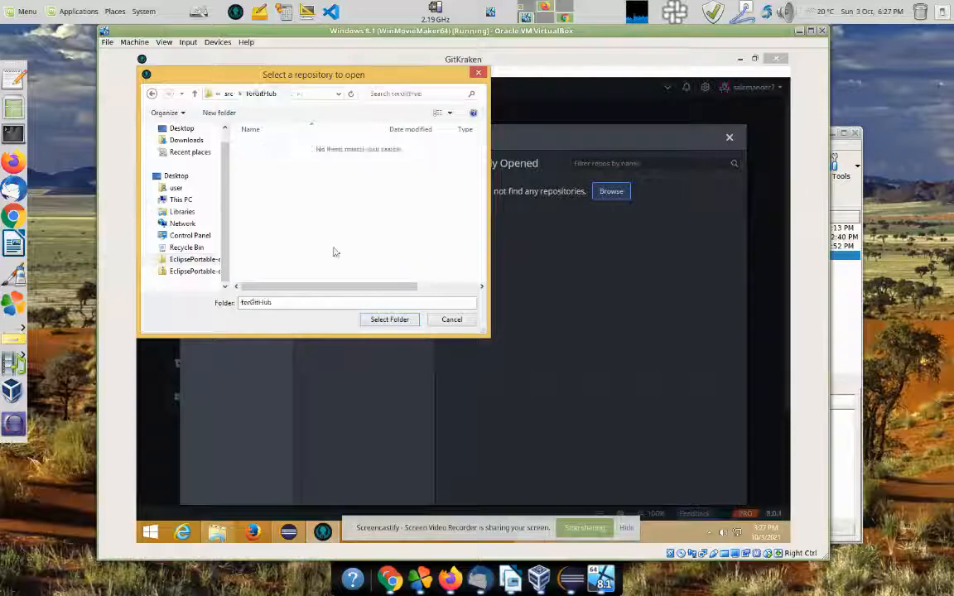
left_click(386, 320)
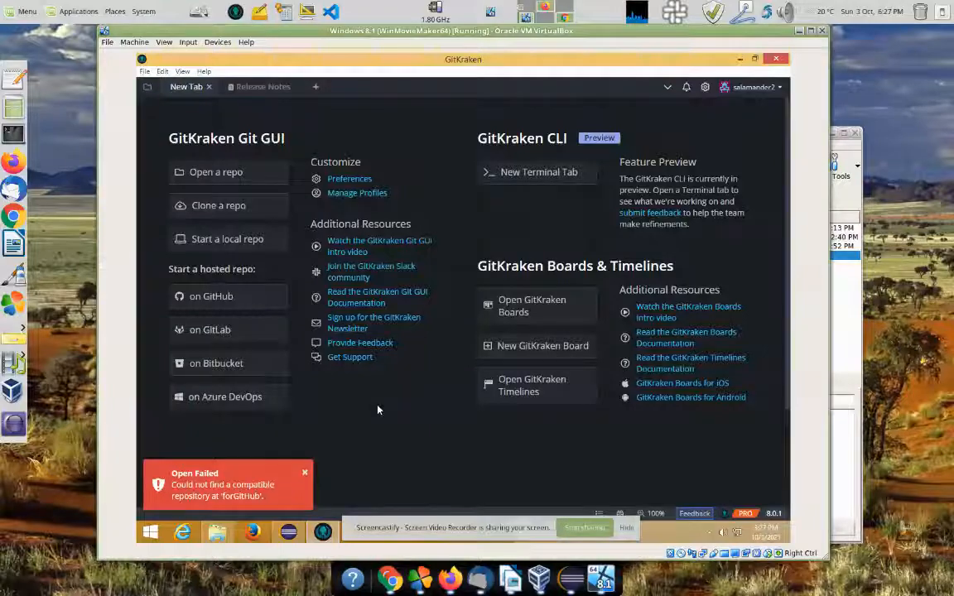
left_click(562, 18)
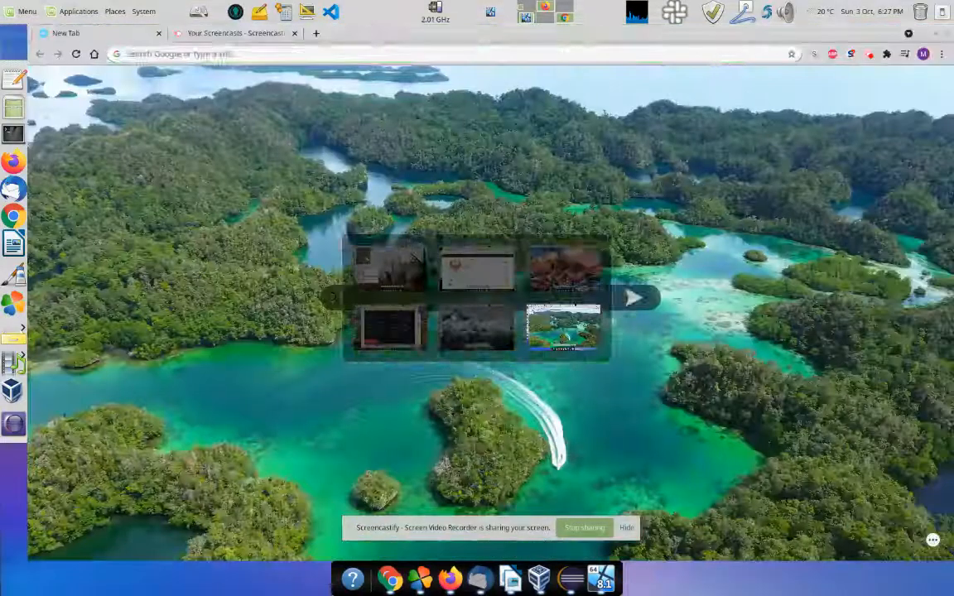
Step: Check the Screencastify recording, then return to the GitKraken workspace
left_click(870, 55)
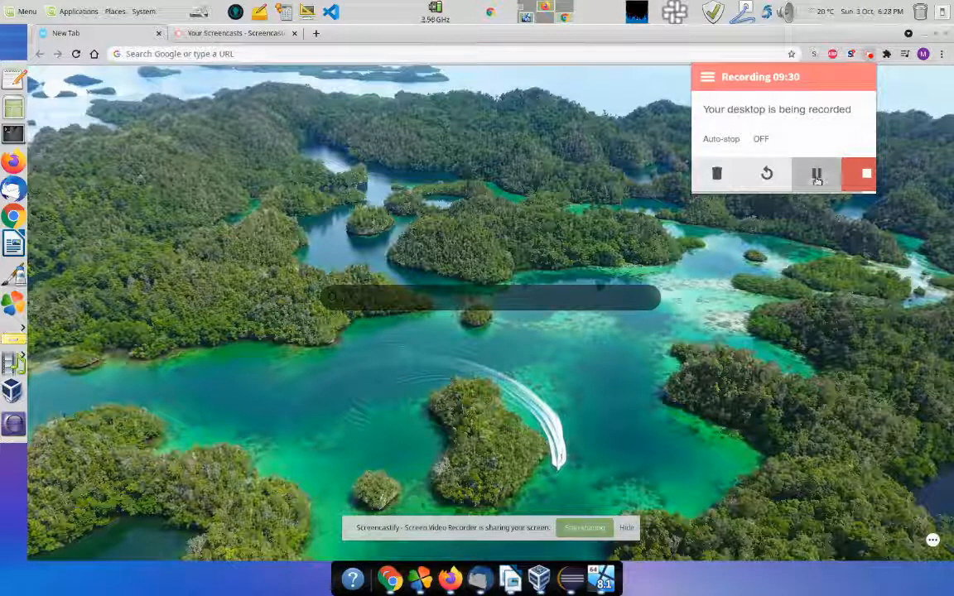
left_click(524, 18)
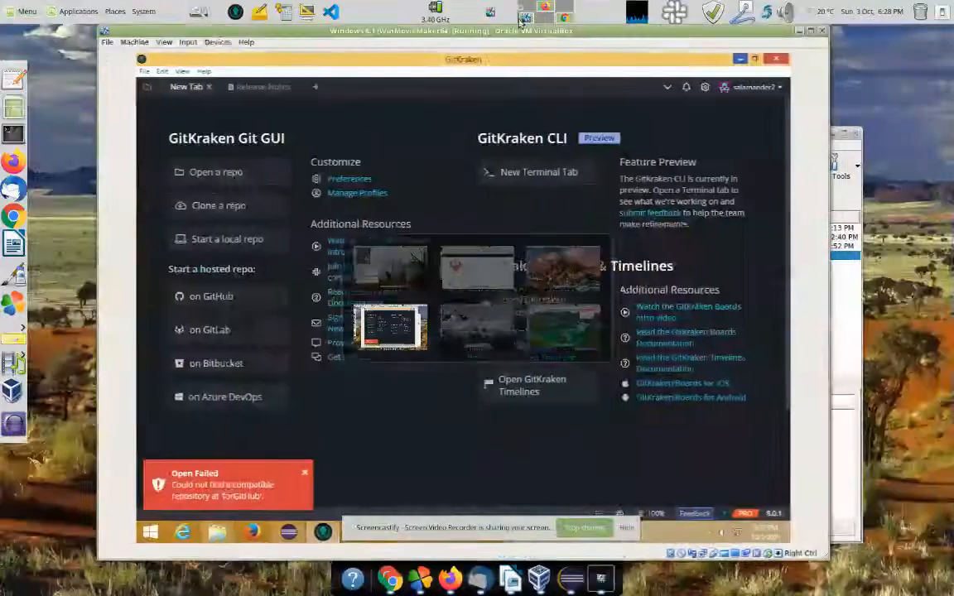
Step: Start a GitHub.com repository init under the personal GitHub account
left_click(217, 241)
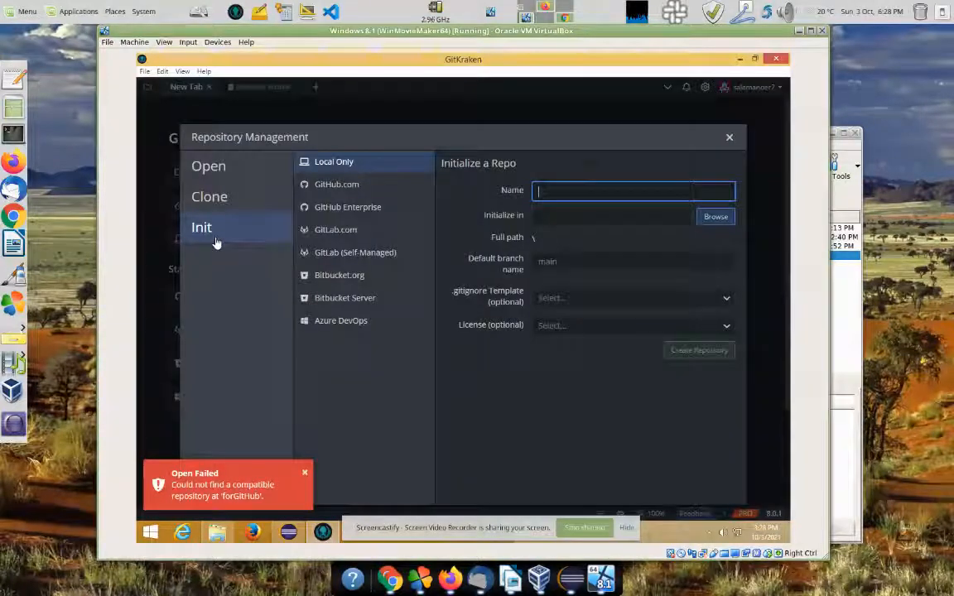
left_click(337, 183)
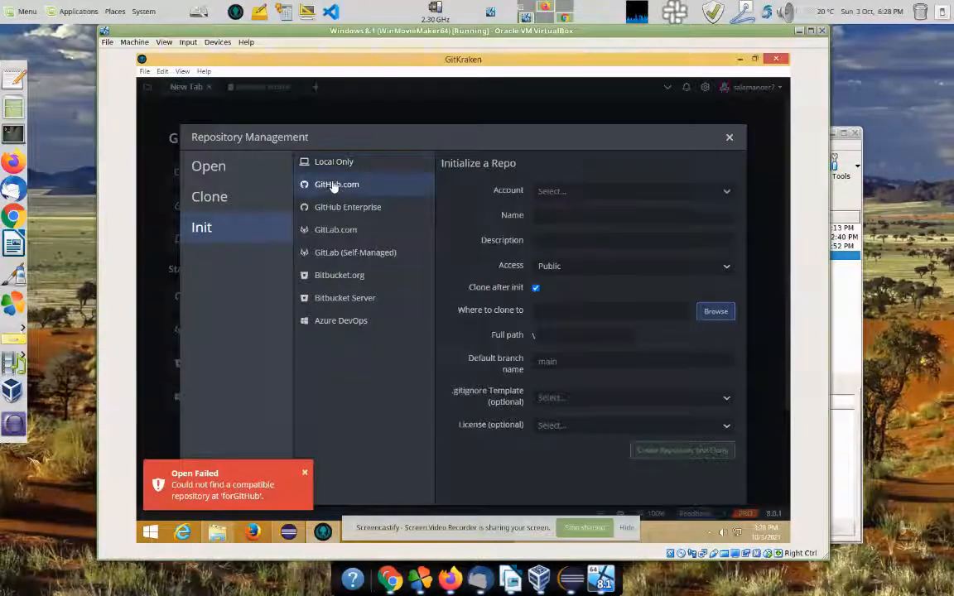
left_click(569, 191)
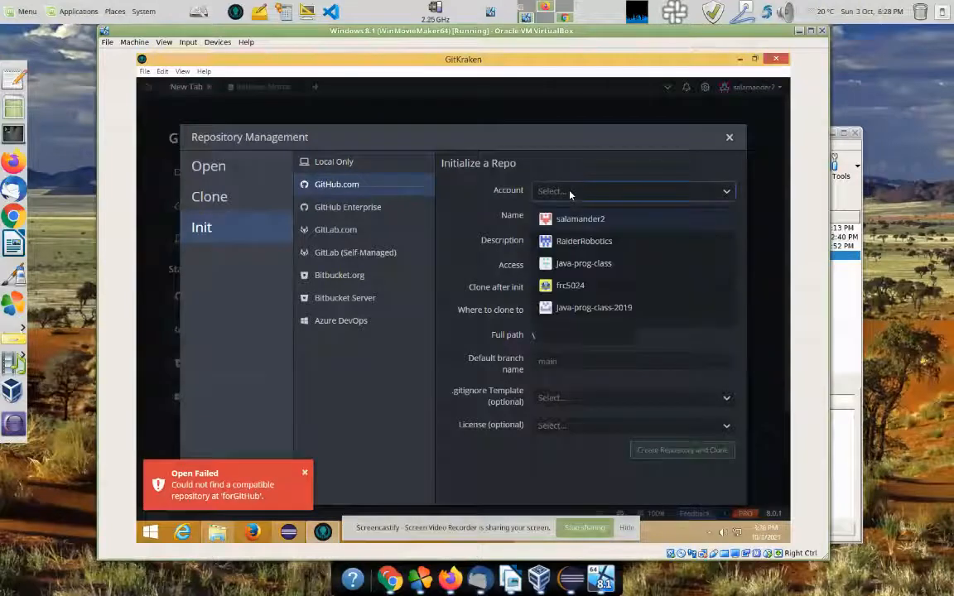
left_click(569, 219)
left_click(558, 219)
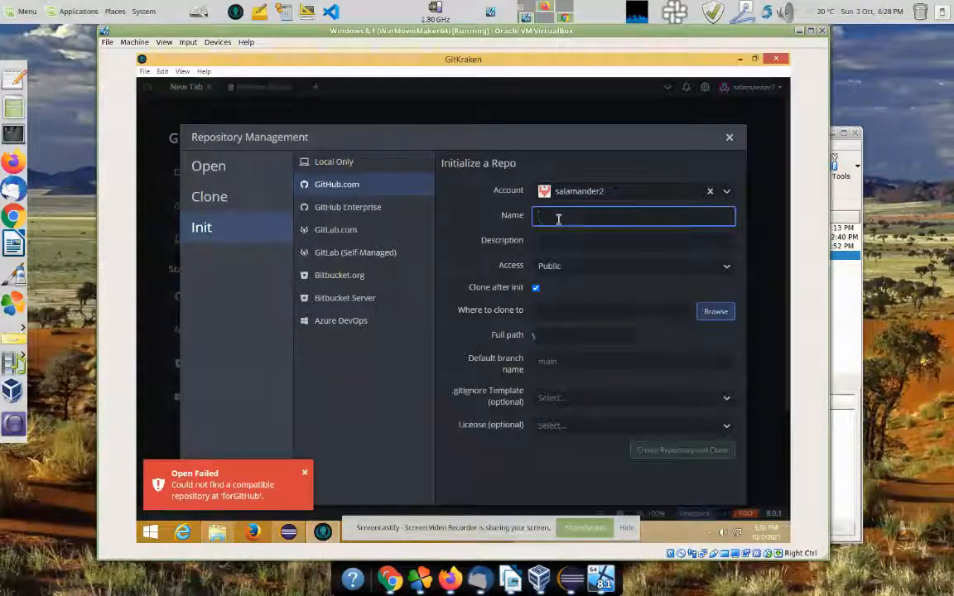
Step: Set the clone location to the src folder and dismiss the Open Failed notice
left_click(715, 313)
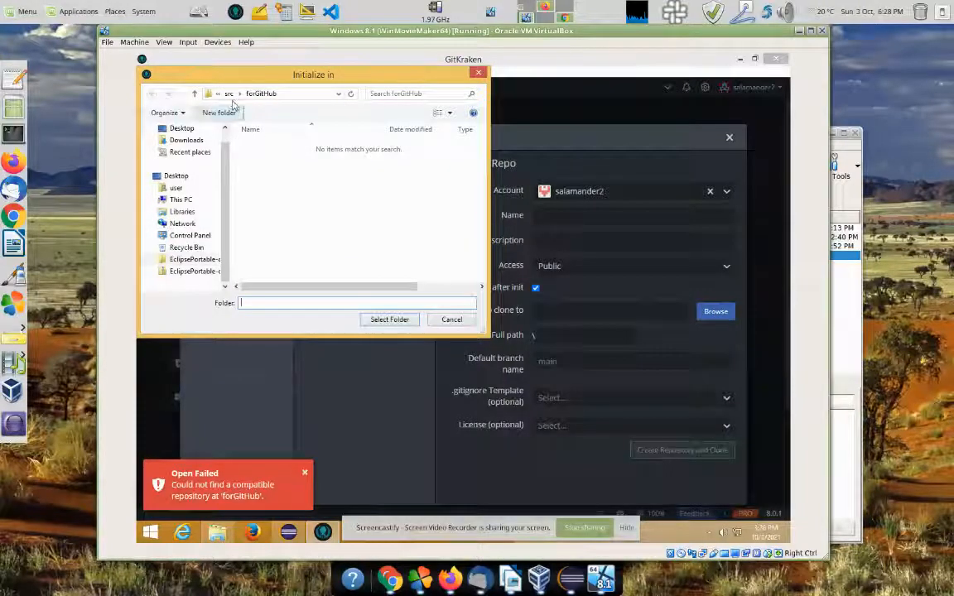
left_click(228, 94)
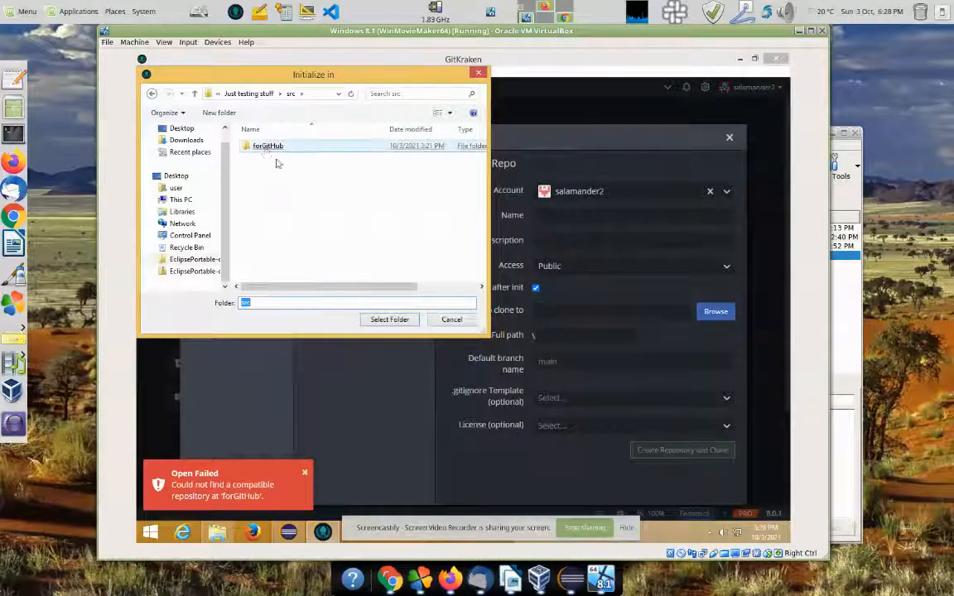
left_click(385, 319)
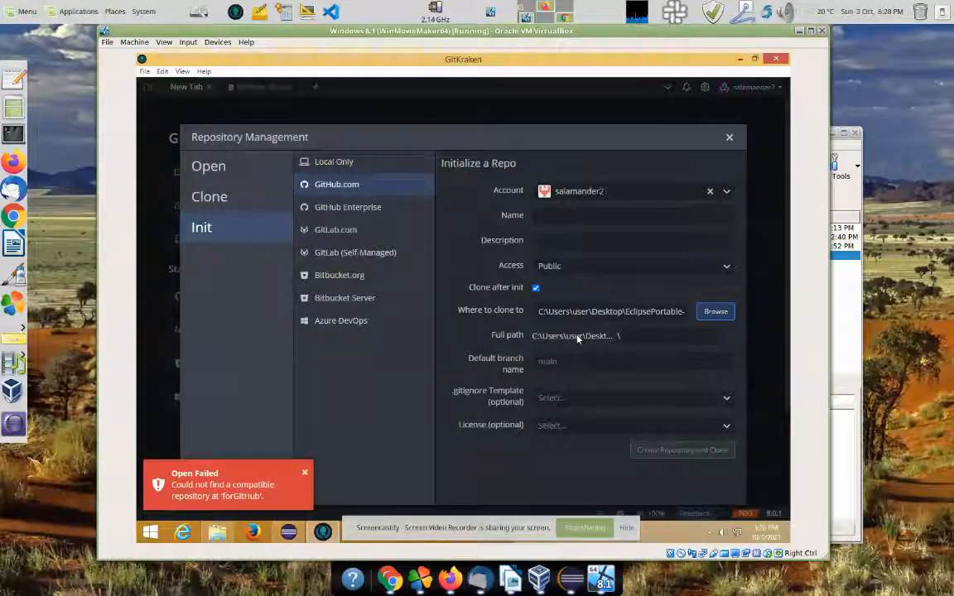
left_click(627, 311)
key("End")
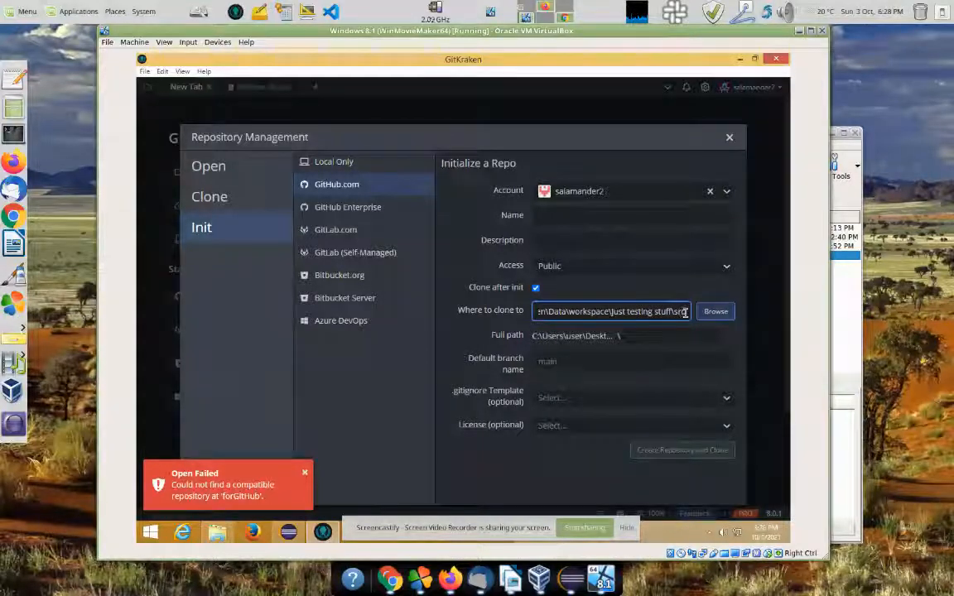
left_click(653, 336)
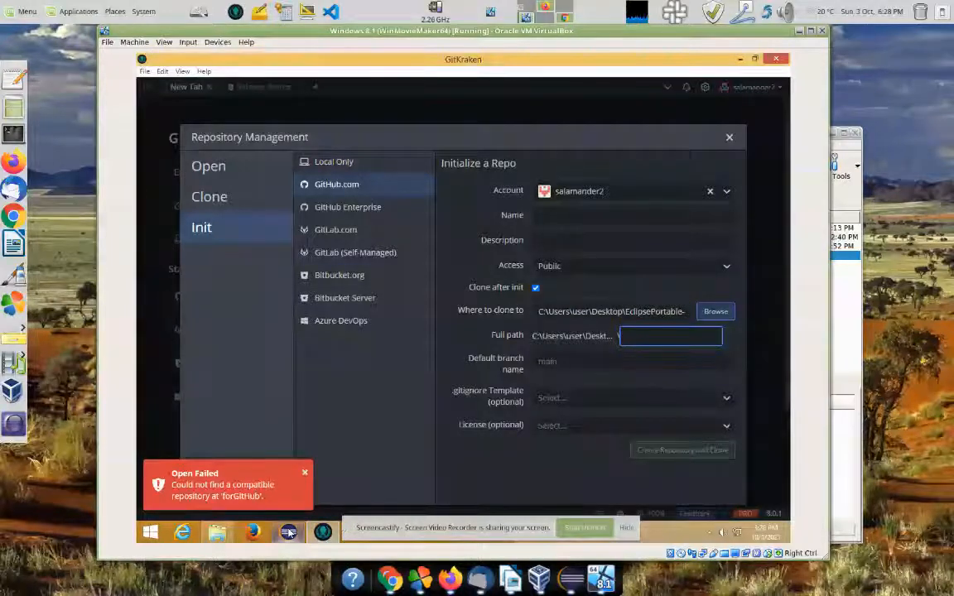
left_click(305, 474)
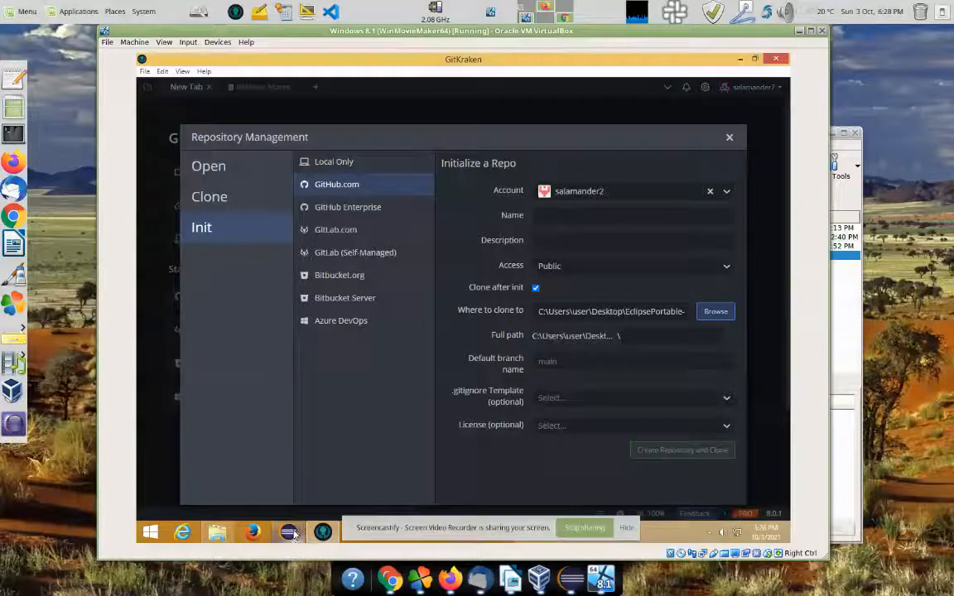
left_click(289, 532)
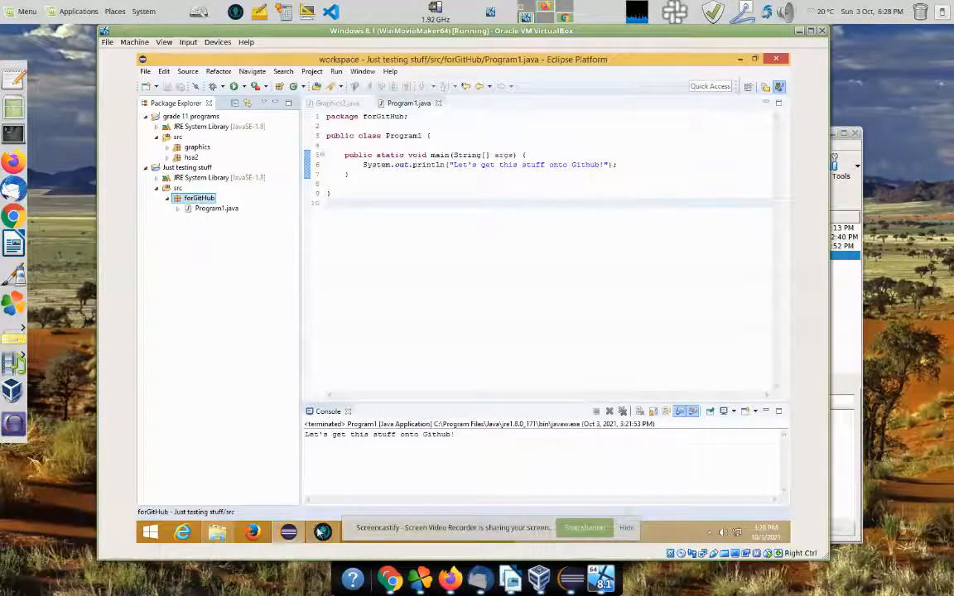
left_click(323, 533)
left_click(636, 337)
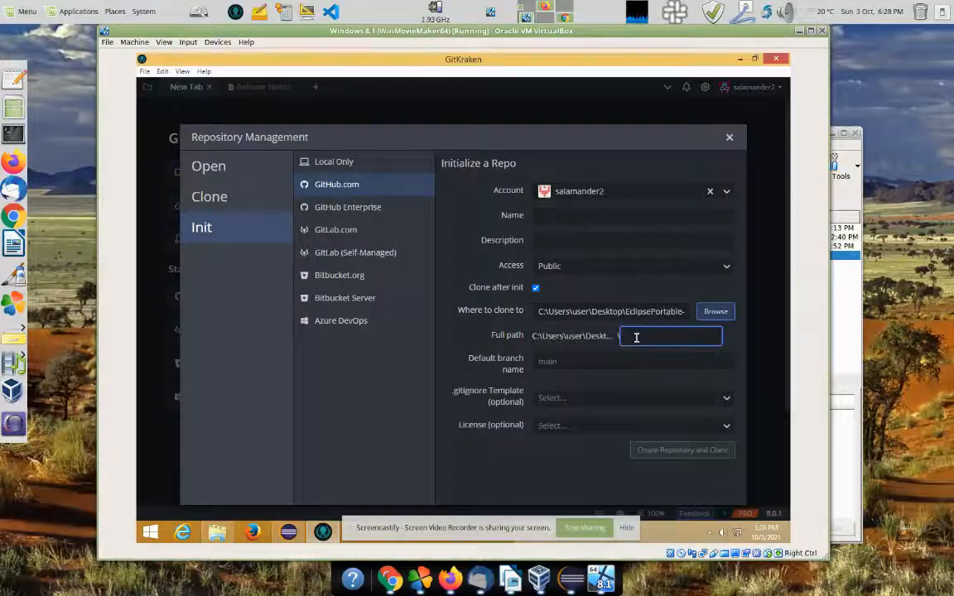
type("fol")
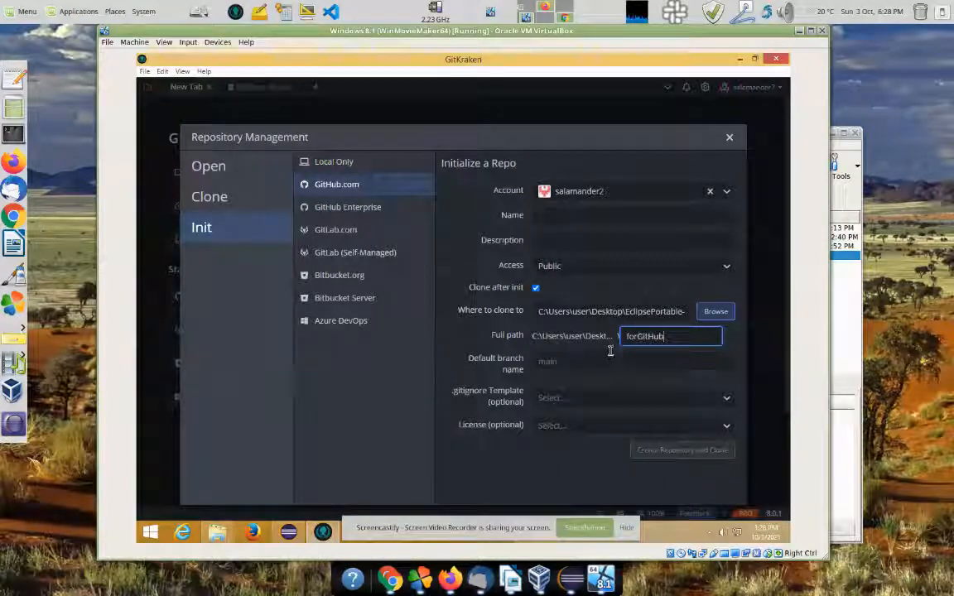
Step: Name the repository forGitHub, set default branch to master, leaving .gitignore template unset
left_click(541, 215)
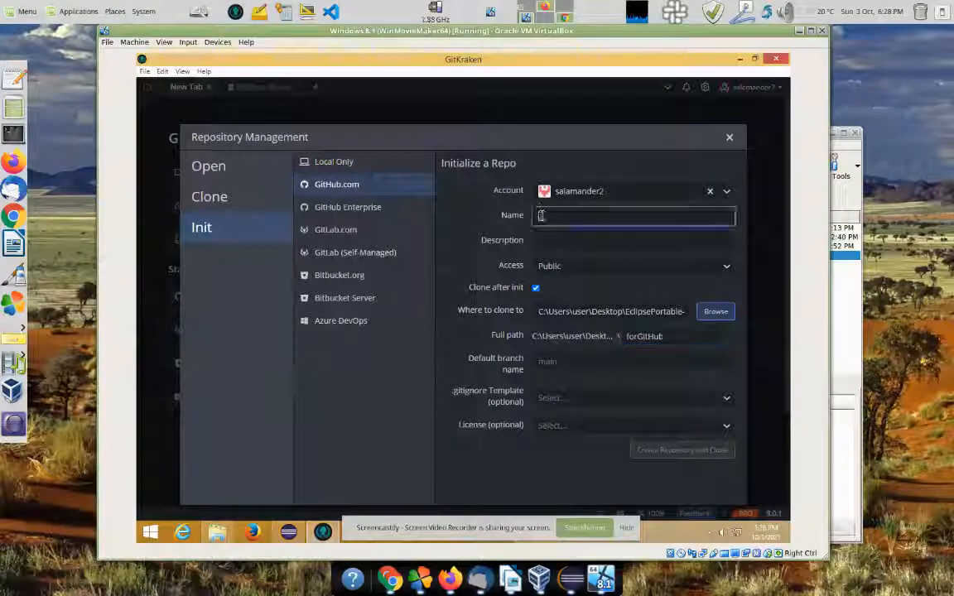
type("forGit")
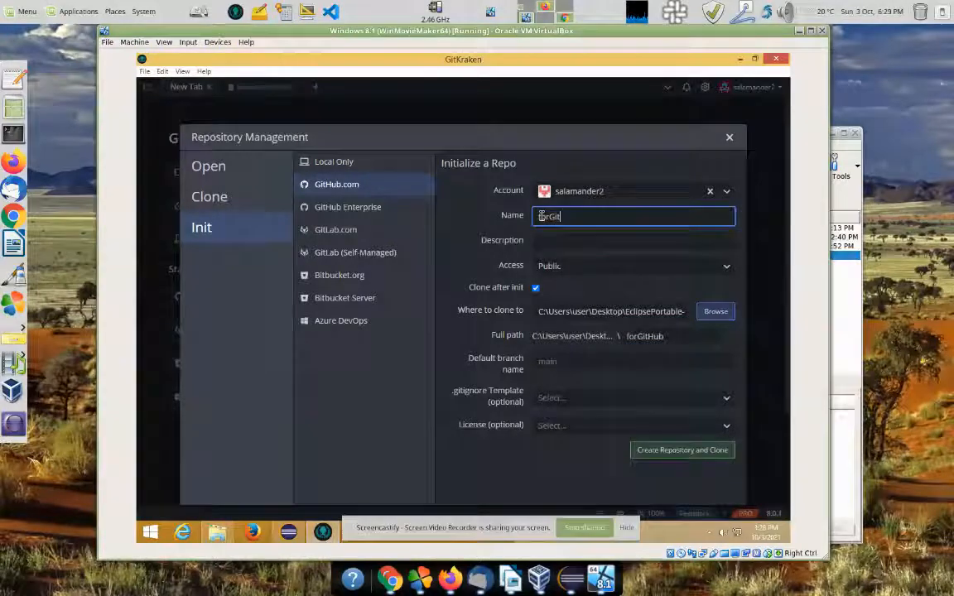
type("Hub")
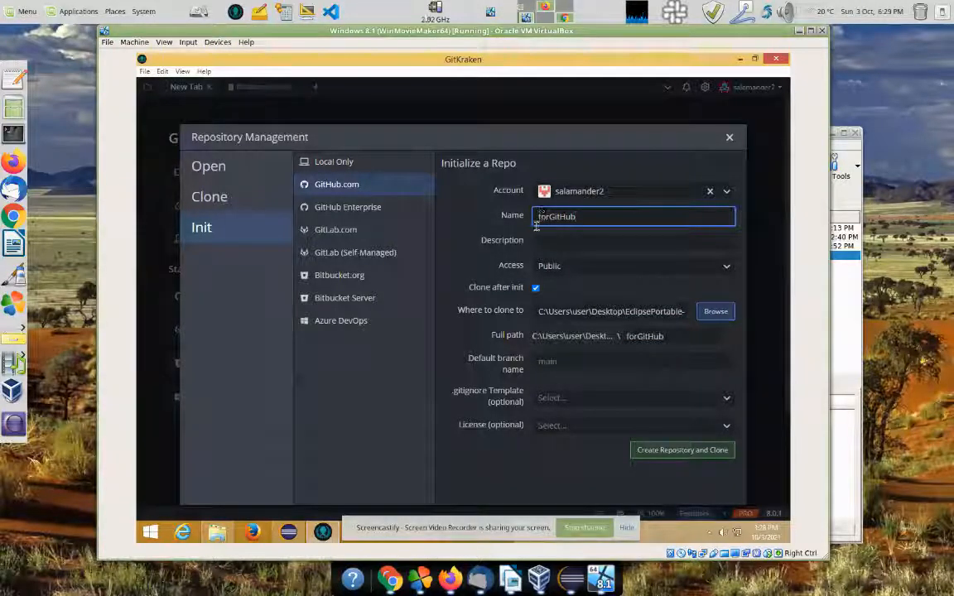
left_click(545, 242)
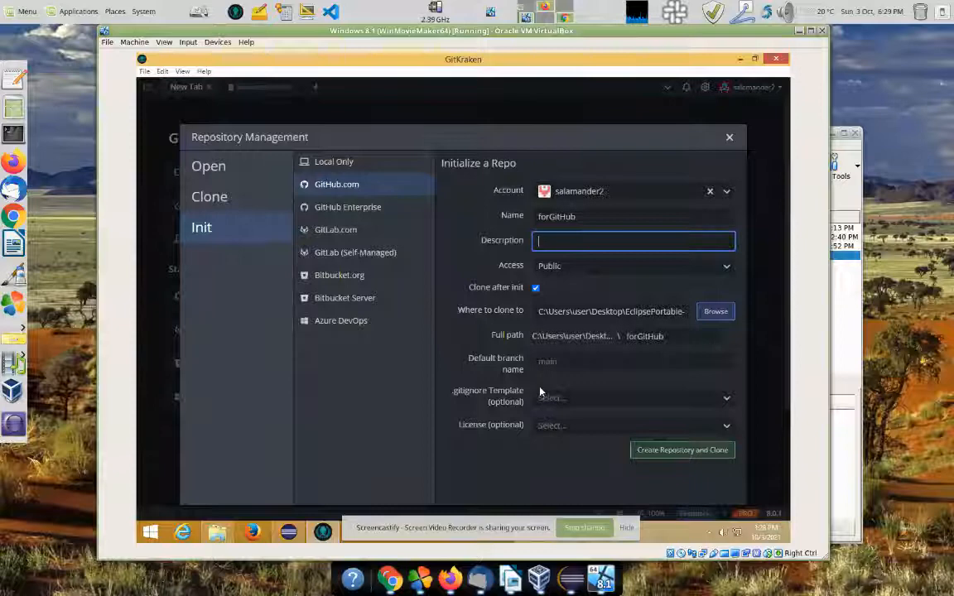
left_click(560, 363)
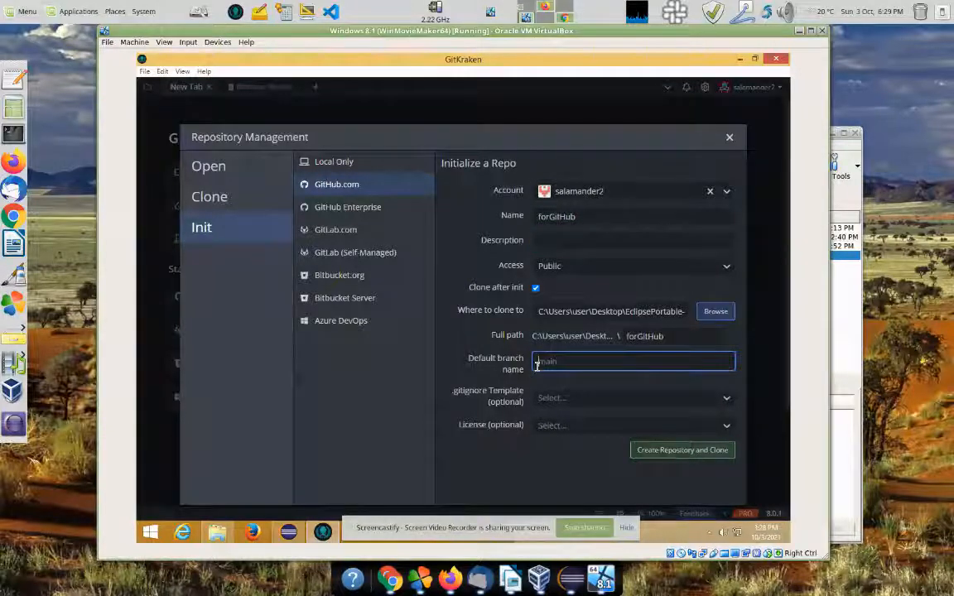
type("master")
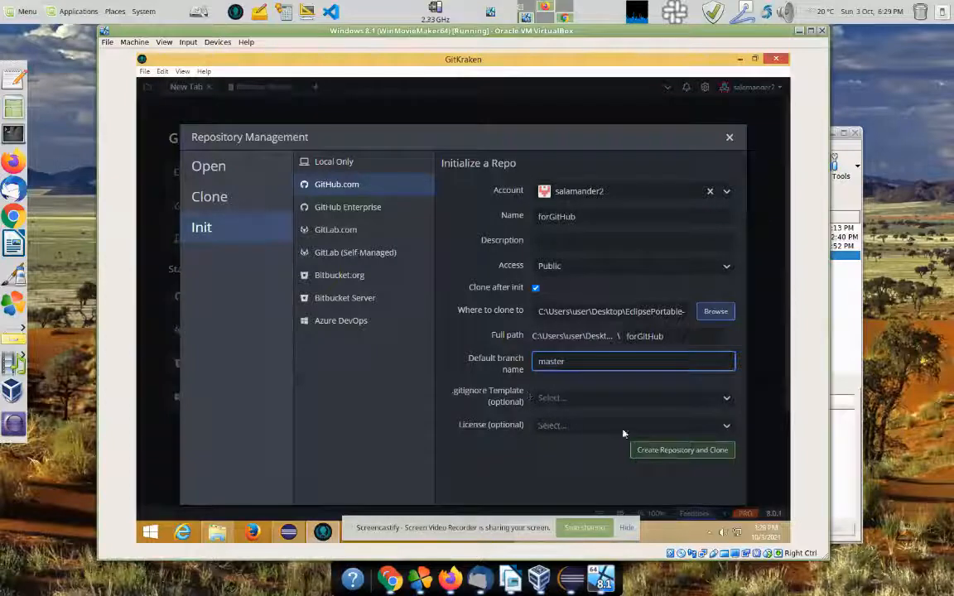
left_click(623, 399)
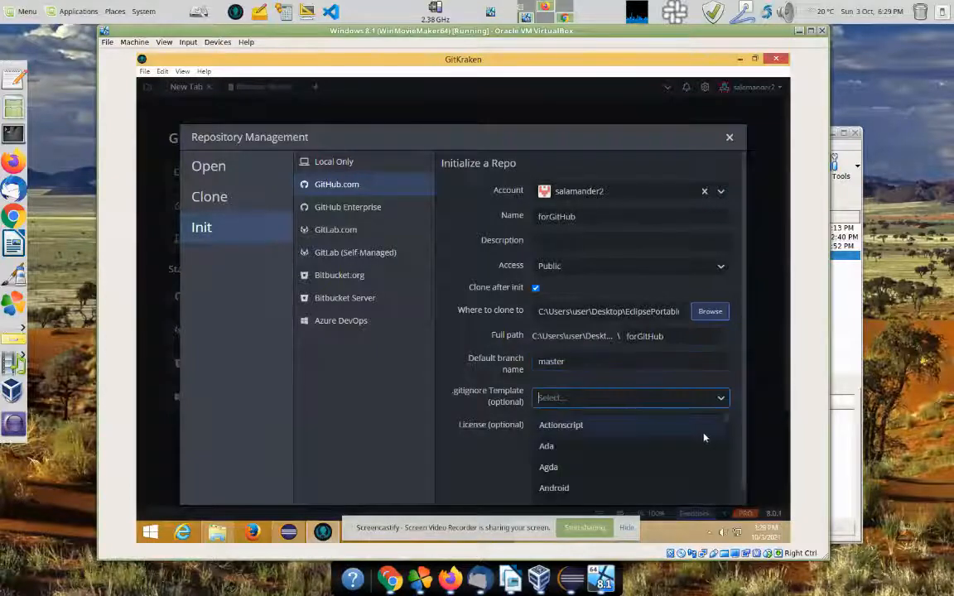
left_click_drag(727, 425, 730, 441)
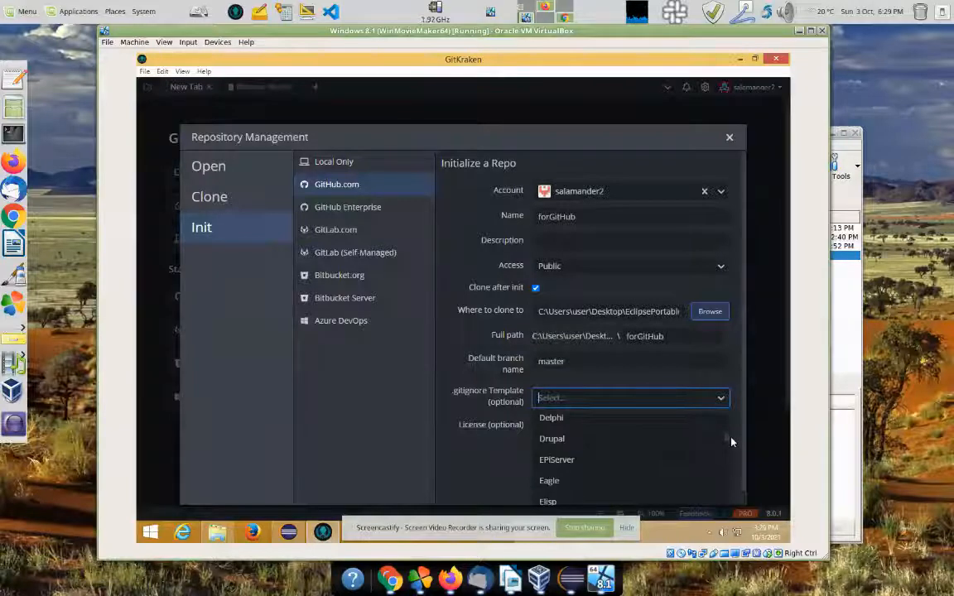
left_click(478, 409)
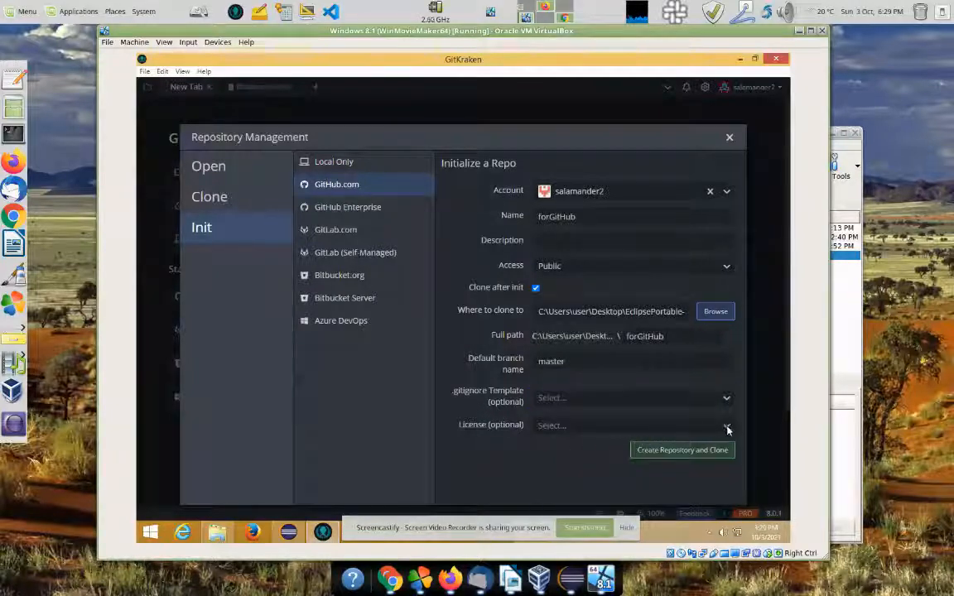
Step: Create the forGitHub repository on GitHub, then dismiss the Clone Failed error about the non-empty folder
left_click(694, 452)
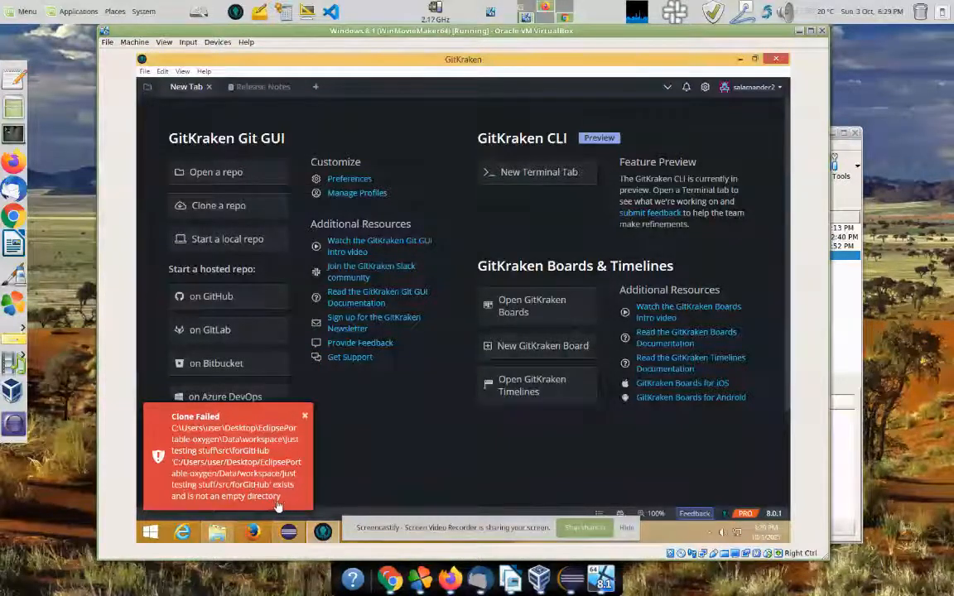
left_click(308, 420)
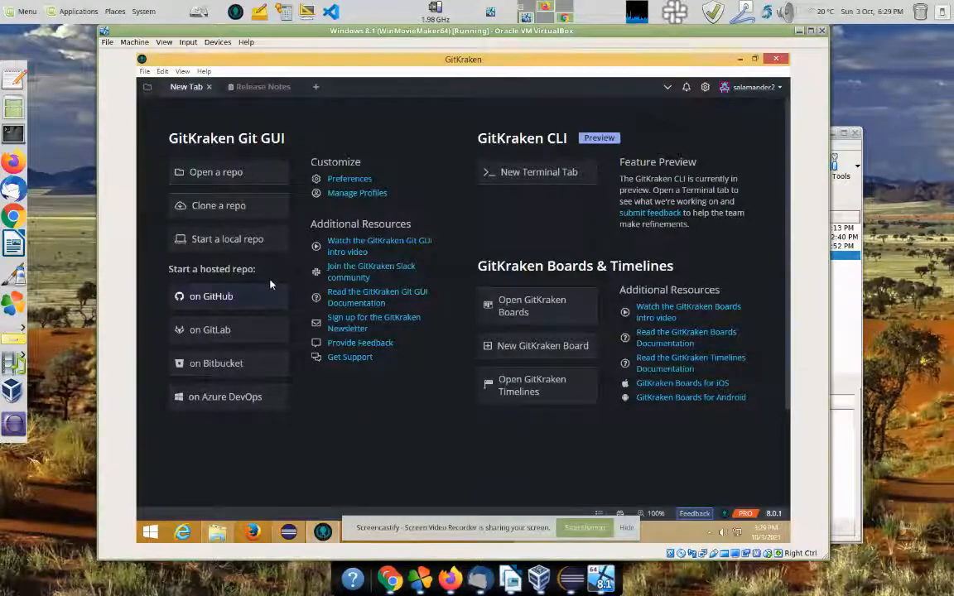
Step: Start a new GitHub.com repository under the chosen account, named GithubTesting
left_click(216, 240)
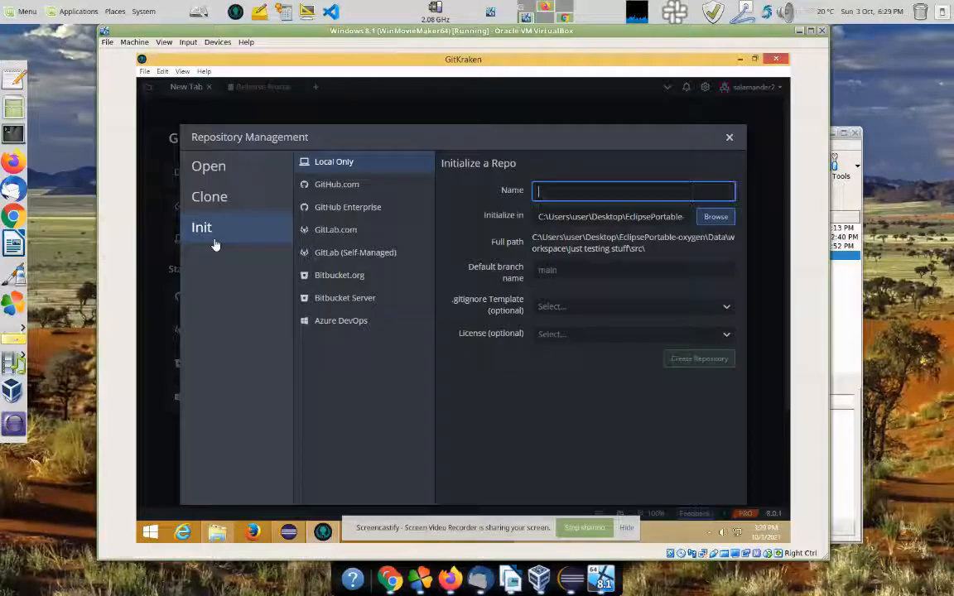
left_click(336, 184)
left_click(546, 191)
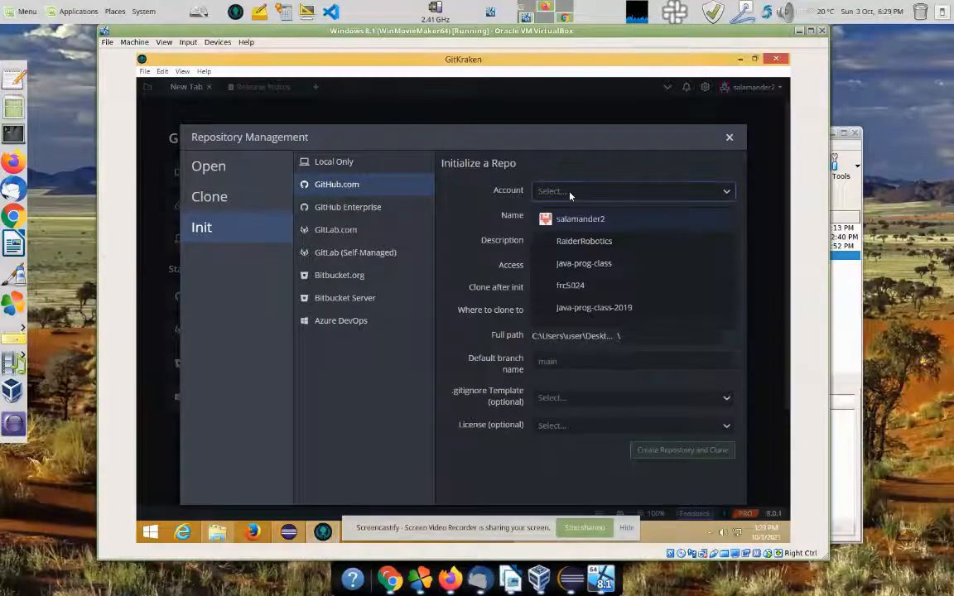
left_click(568, 217)
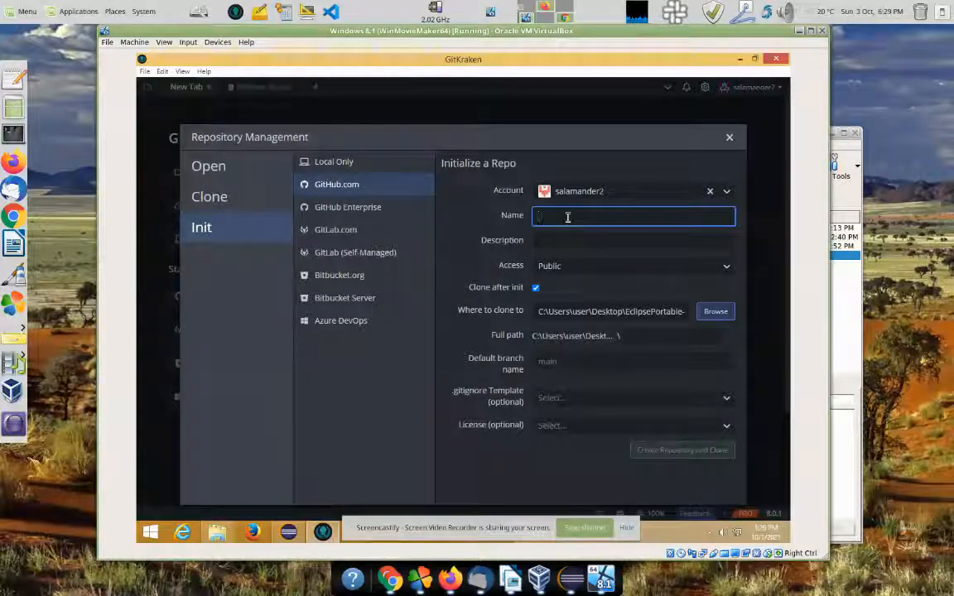
type("Git")
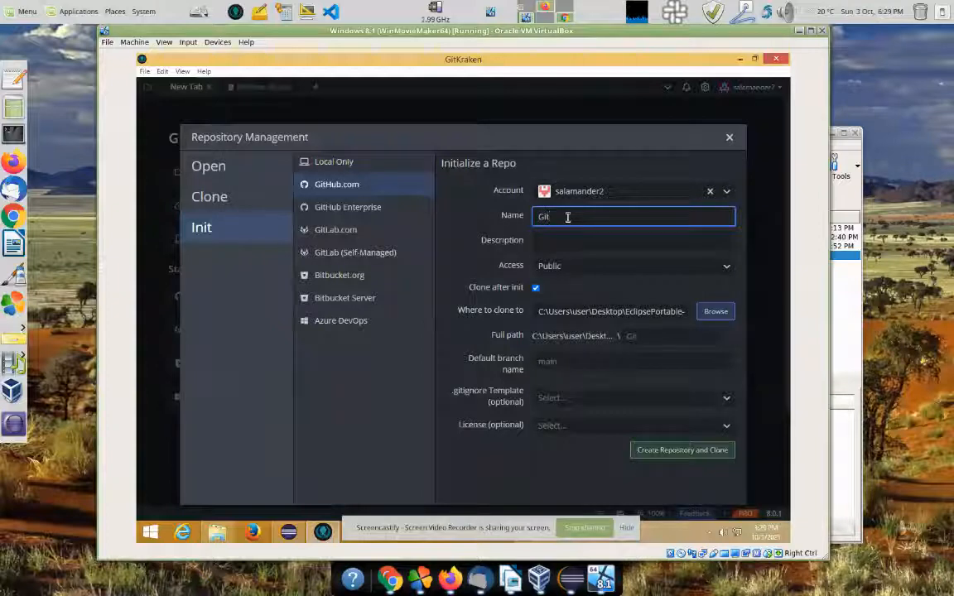
type("hub Testing")
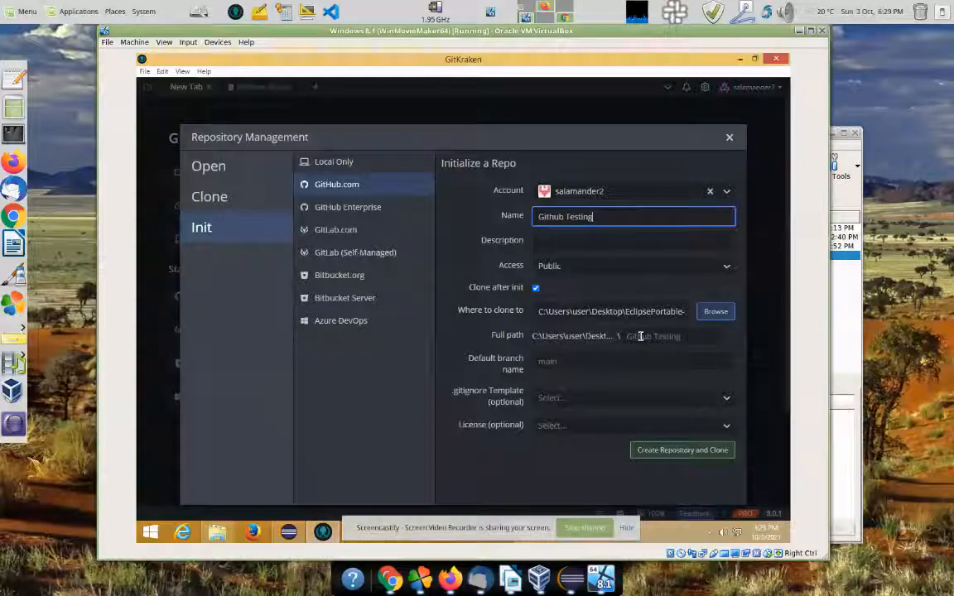
left_click(567, 216)
key("BackSpace")
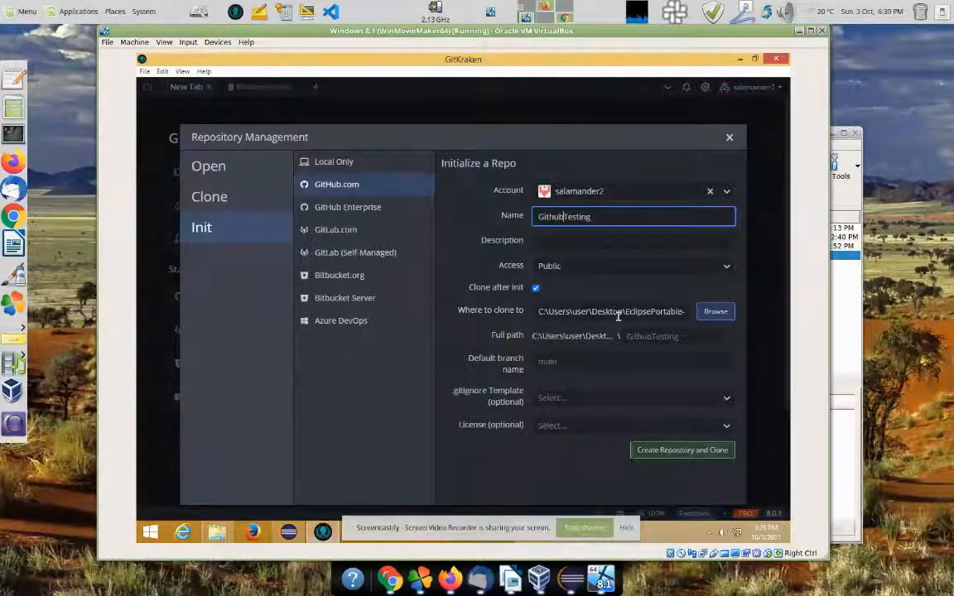
Step: Check the clone path against Eclipse's project folders, set default branch master, and create the repository
left_click(625, 313)
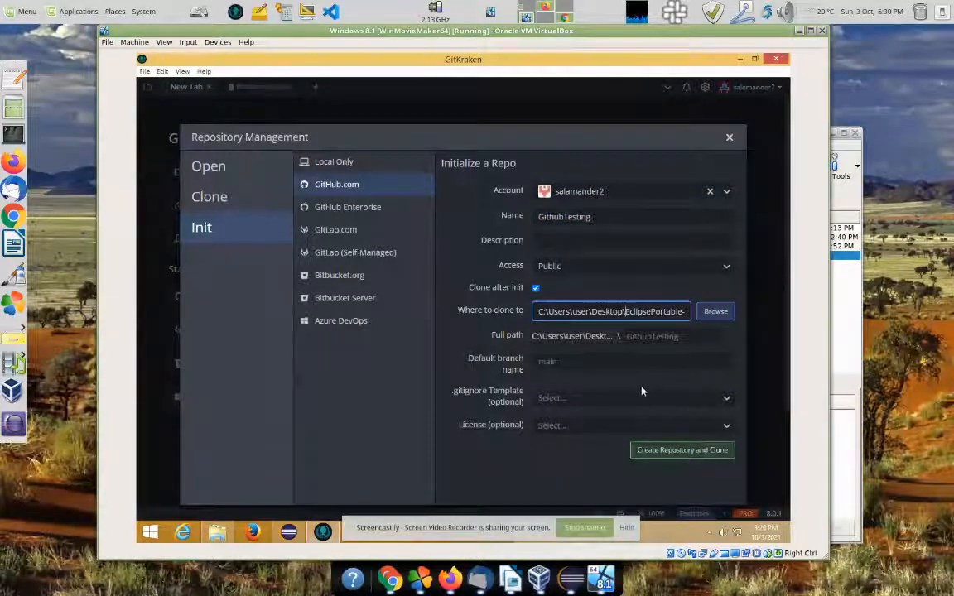
key("Right")
key("Right")
key("Right")
key("Right")
key("Right")
key("Right")
key("Right")
key("Right")
key("Right")
key("Right")
key("Right")
key("Right")
key("Right")
key("Right")
key("Right")
key("Right")
key("Right")
key("Right")
key("Right")
key("Right")
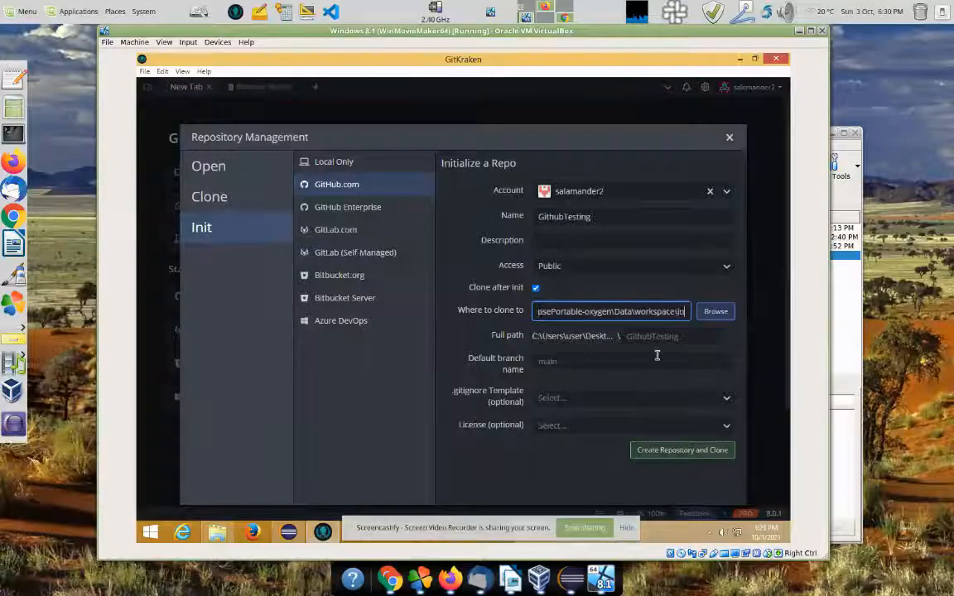
key("Right")
key("Right")
key("Right")
key("Right")
key("Right")
key("Right")
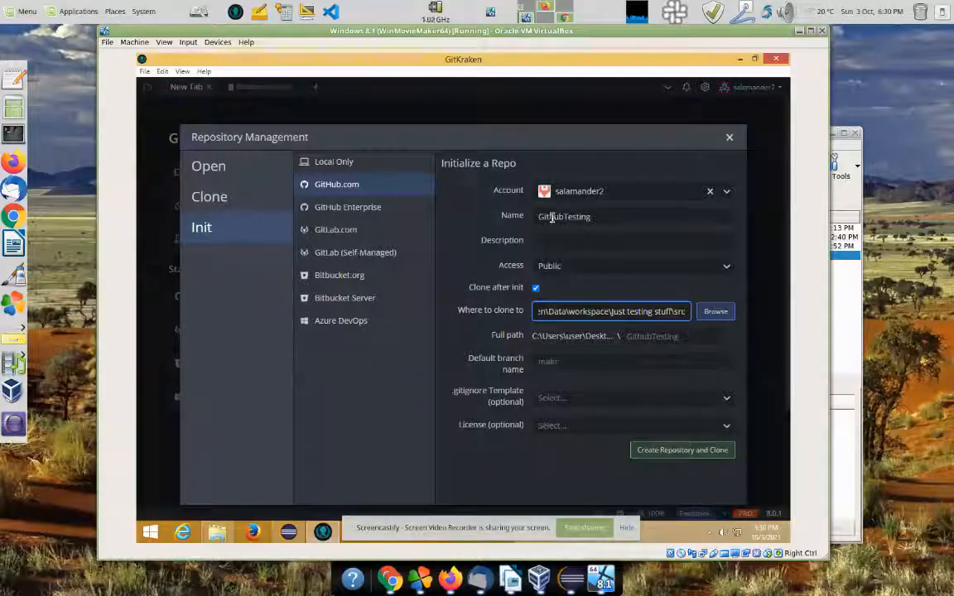
left_click(288, 533)
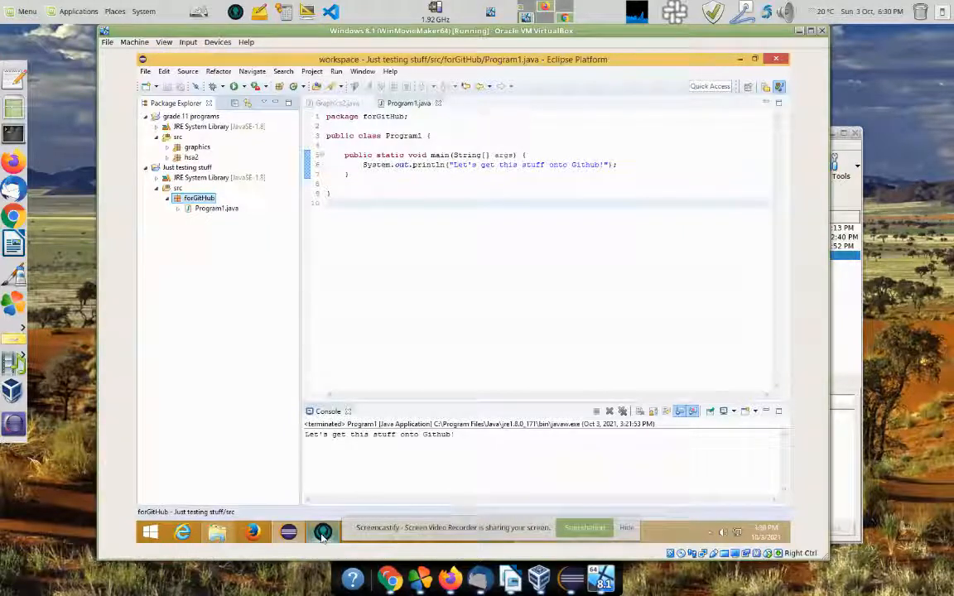
key("alt+Tab")
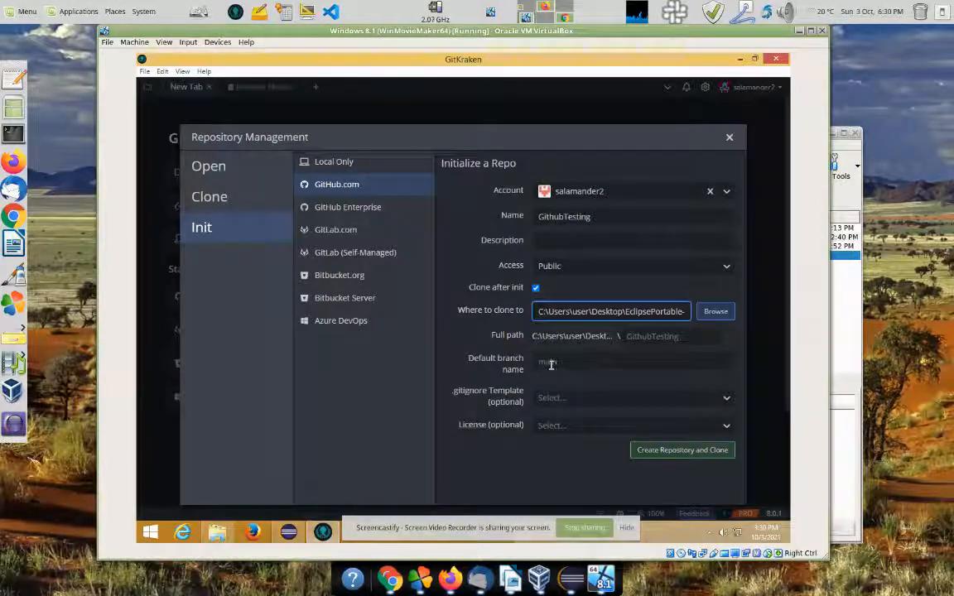
left_click(560, 362)
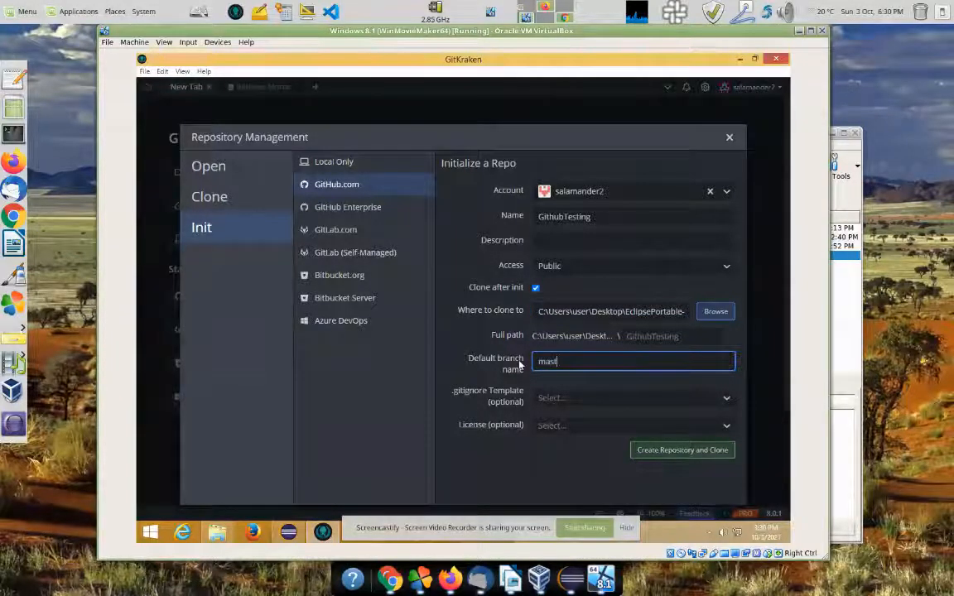
left_click(682, 454)
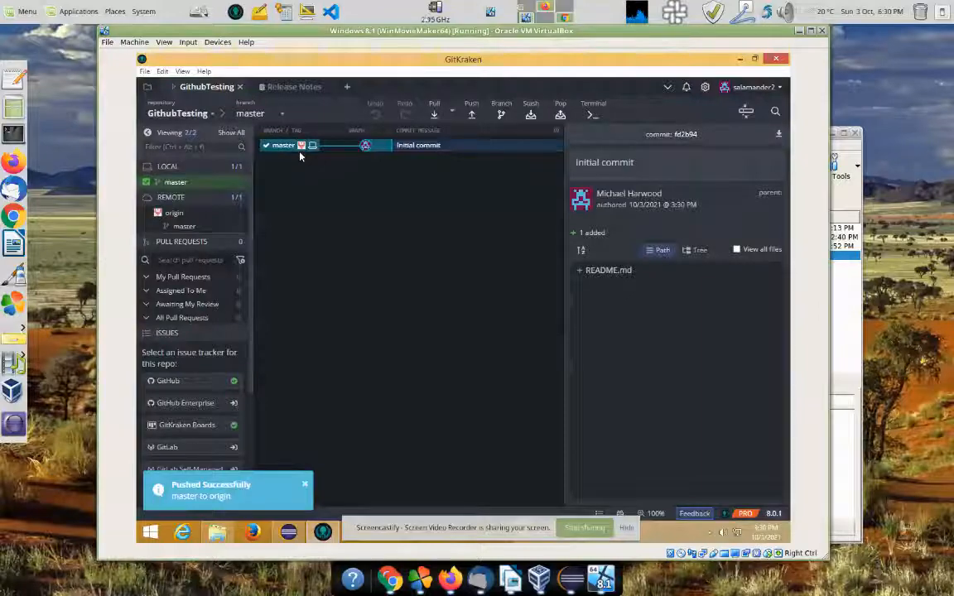
Step: Refresh GitHub's repository list to confirm GithubTesting and forGitHub appear, then return to the VM
key("alt+Tab")
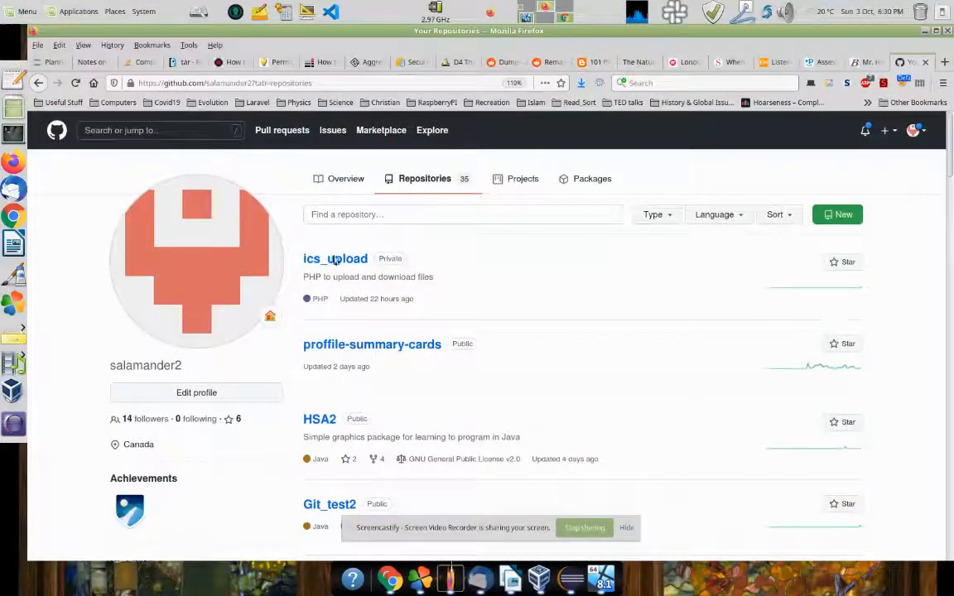
key("alt+Tab")
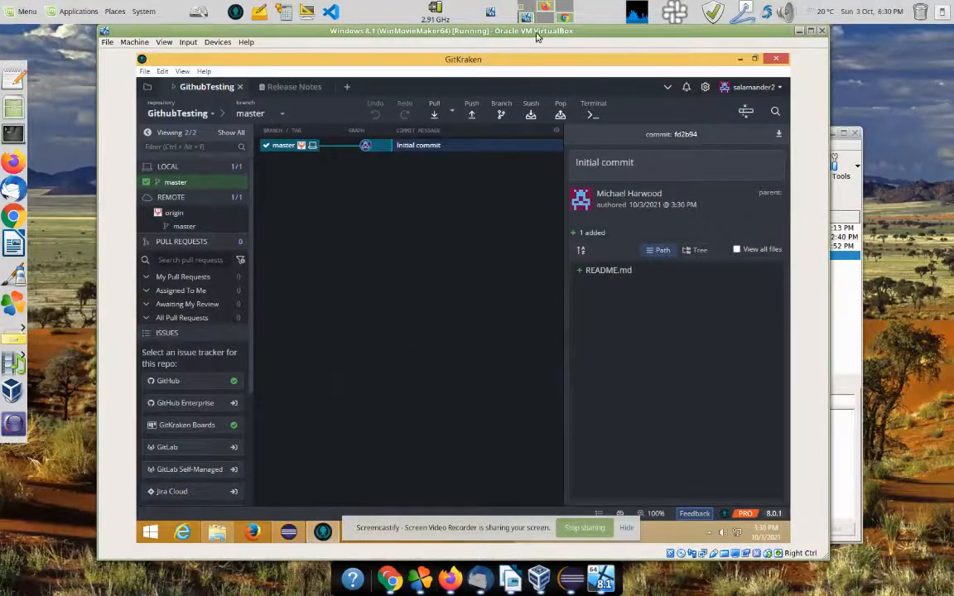
key("alt+Tab")
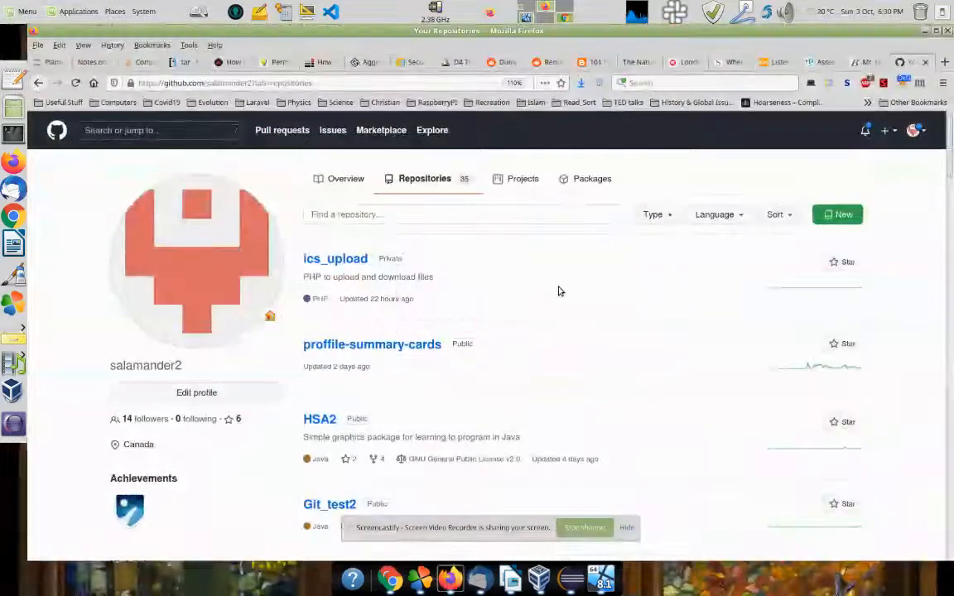
key("F5")
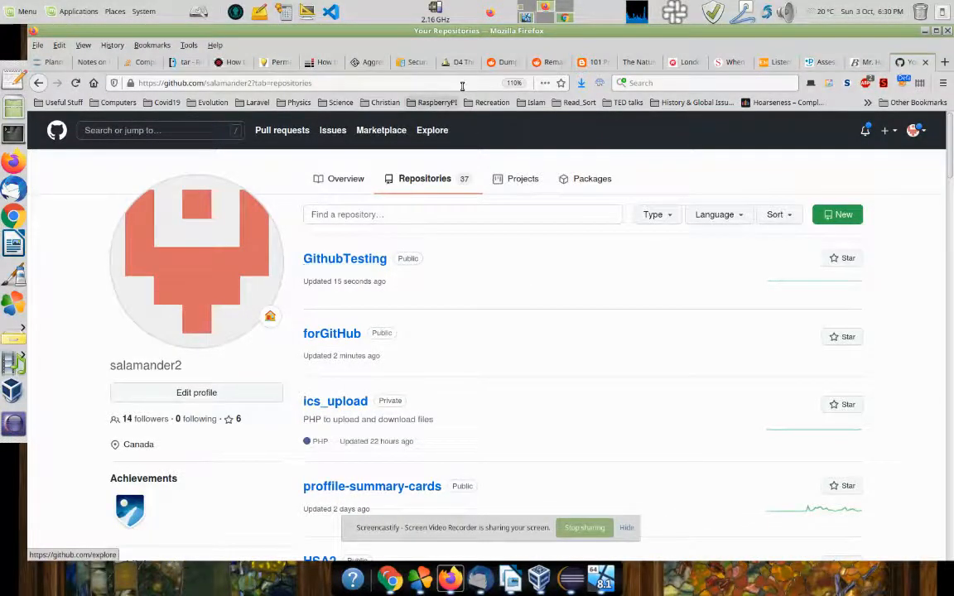
key("alt+Tab")
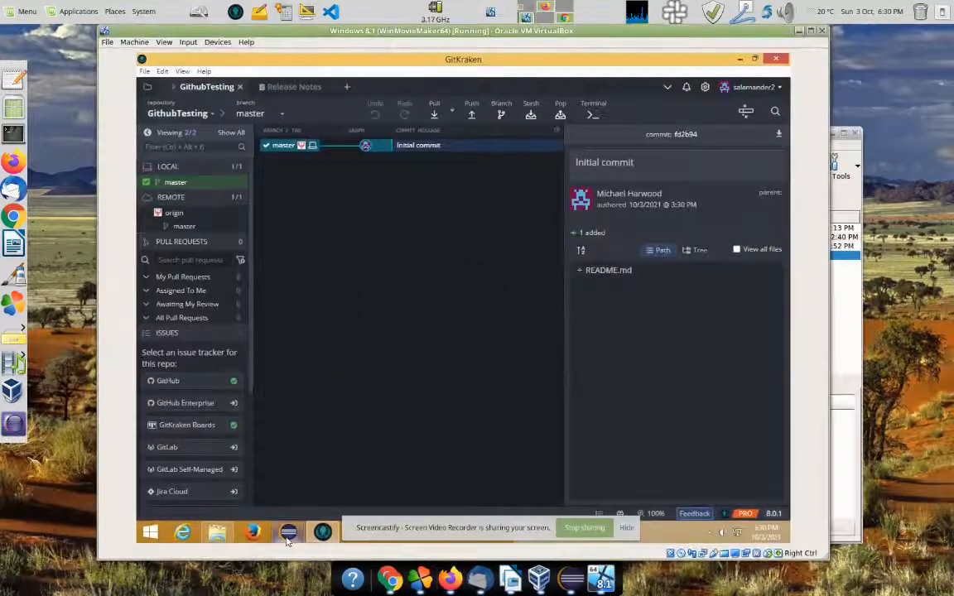
key("alt+Tab")
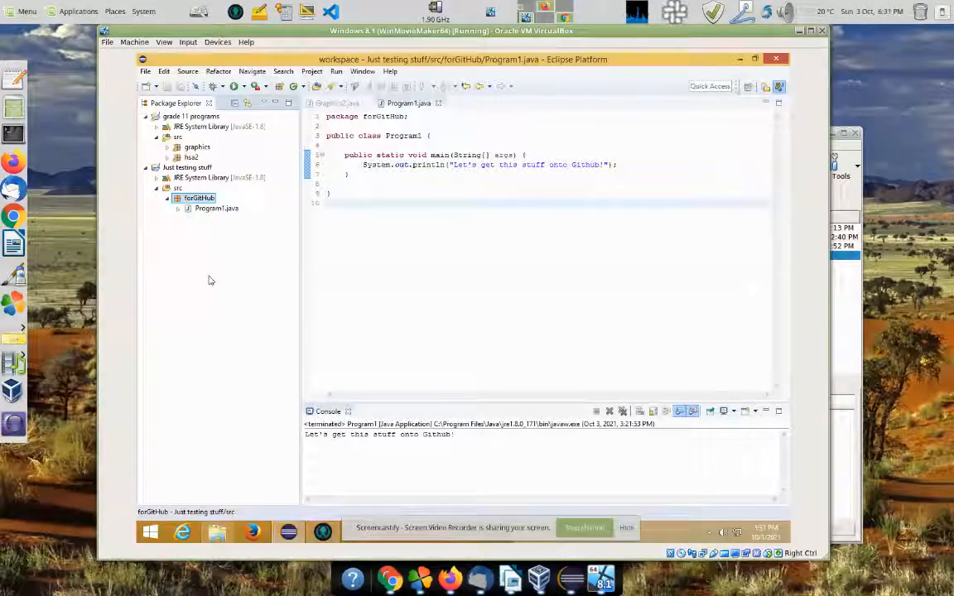
Step: Refresh the Just testing stuff project to show the new GithubTesting folder
left_click(174, 168)
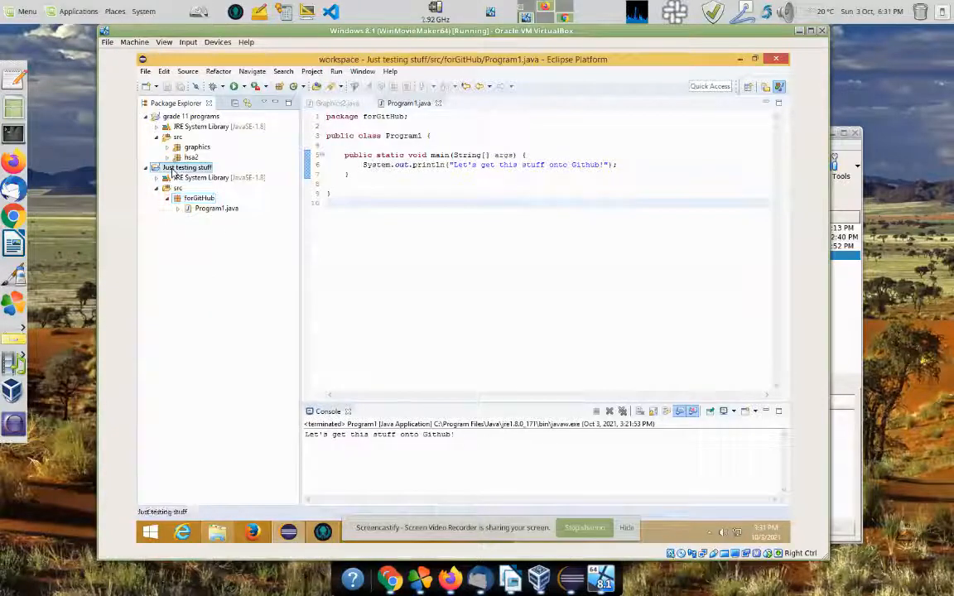
right_click(173, 169)
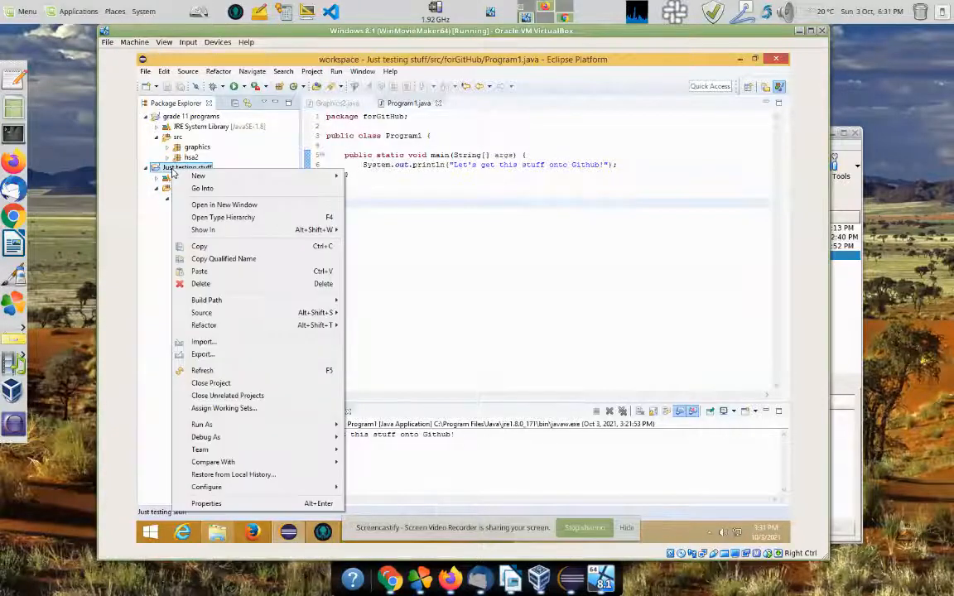
left_click(204, 370)
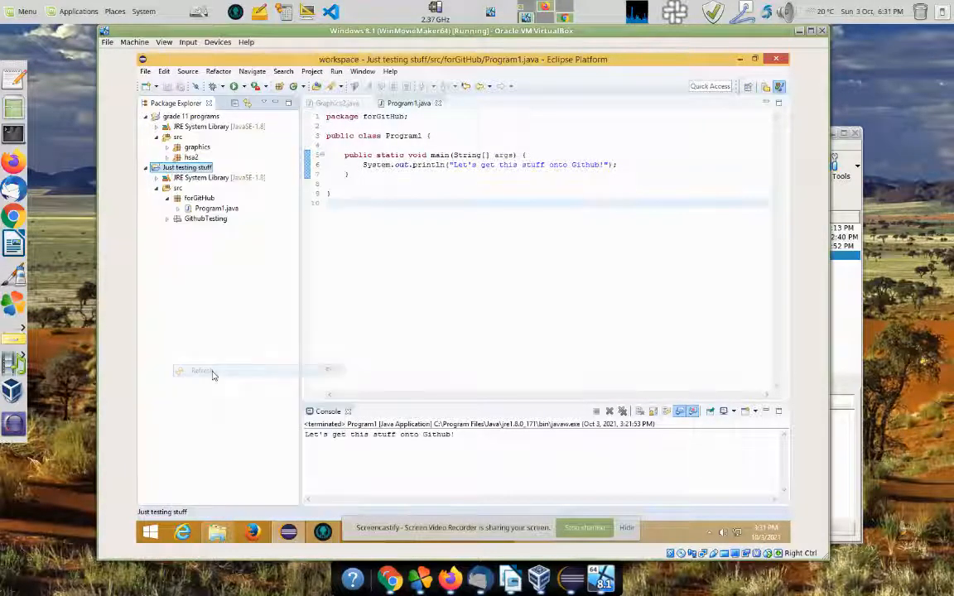
Step: Expand the GithubTesting package with its README.md and start a new Java class there
left_click(203, 219)
left_click(168, 220)
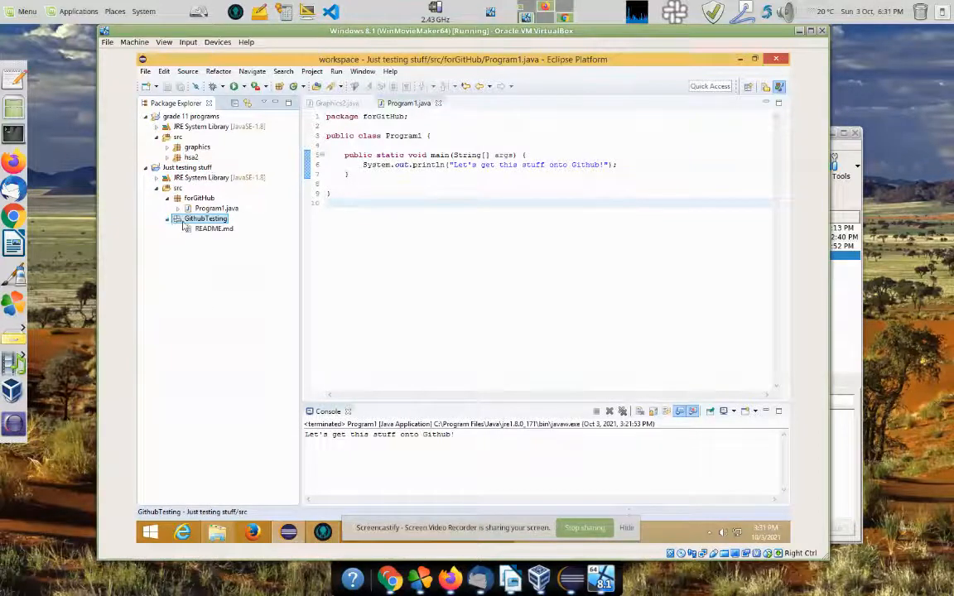
left_click(205, 231)
left_click(205, 219)
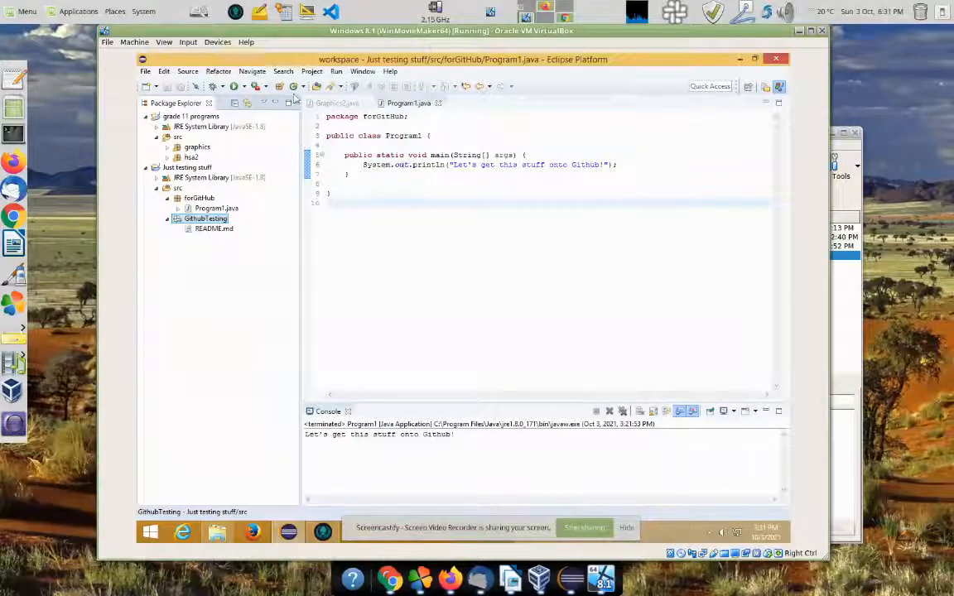
left_click(293, 86)
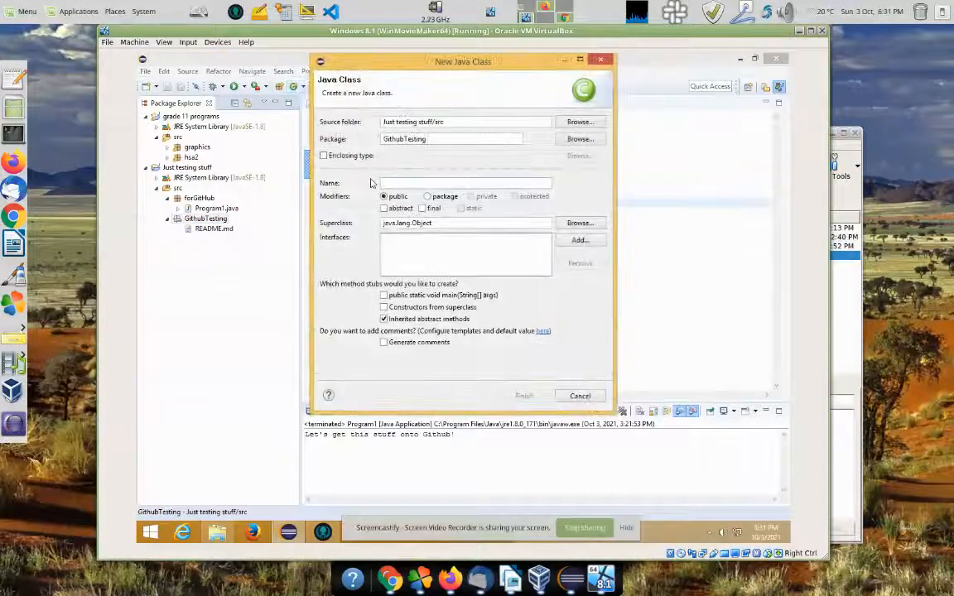
Step: Create the new class named FirstProgram
type("Frist")
key("BackSpace")
key("BackSpace")
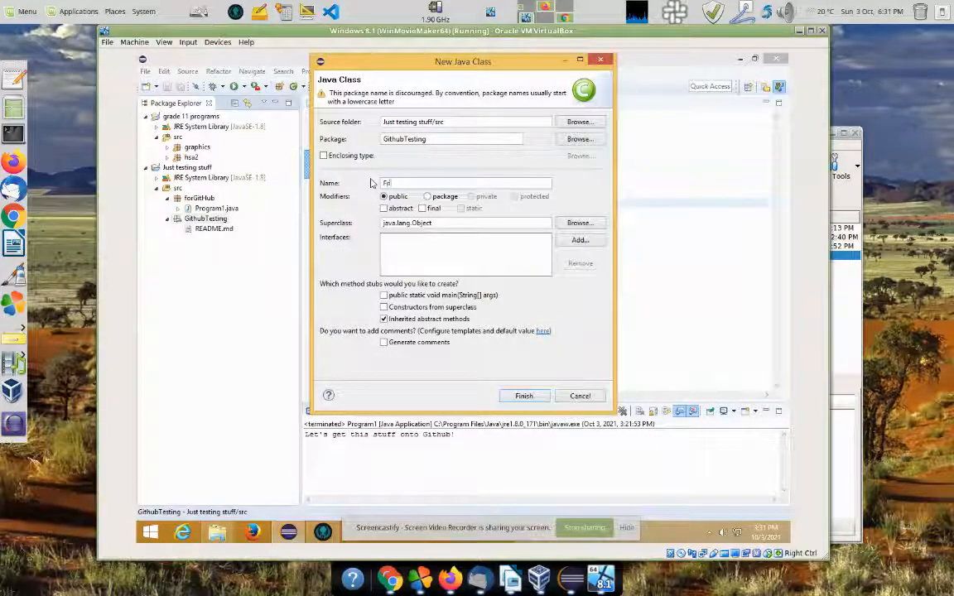
key("BackSpace")
type("rst")
key("BackSpace")
type("Program")
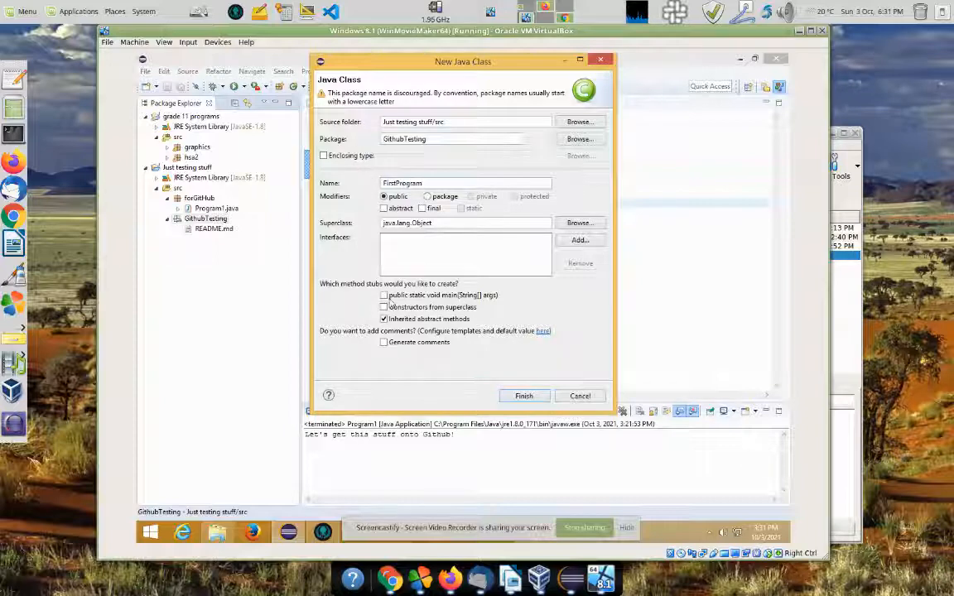
left_click(524, 397)
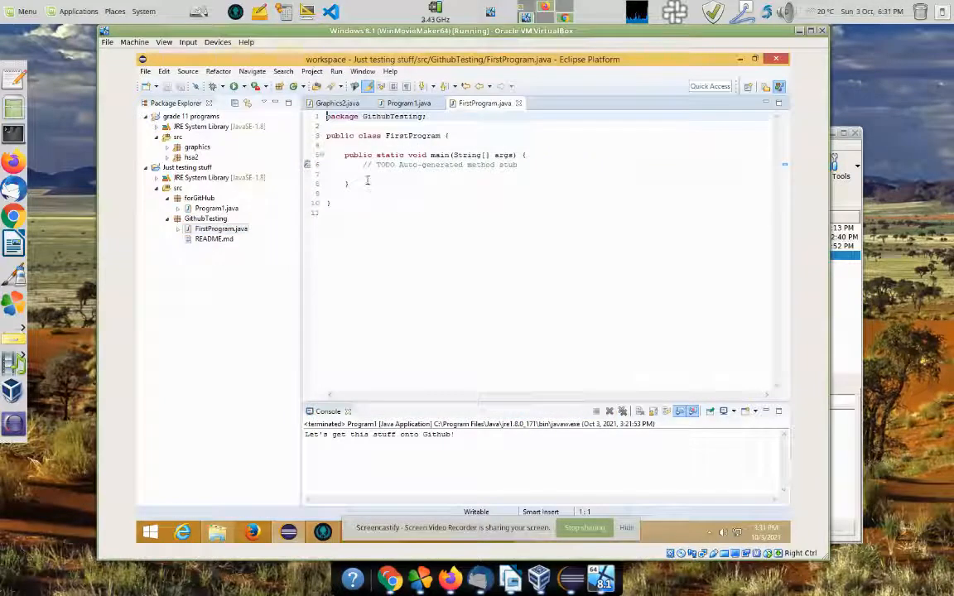
Step: Replace the TODO with a println printing "Finally something is working" and reformat the code
left_click_drag(361, 165, 546, 167)
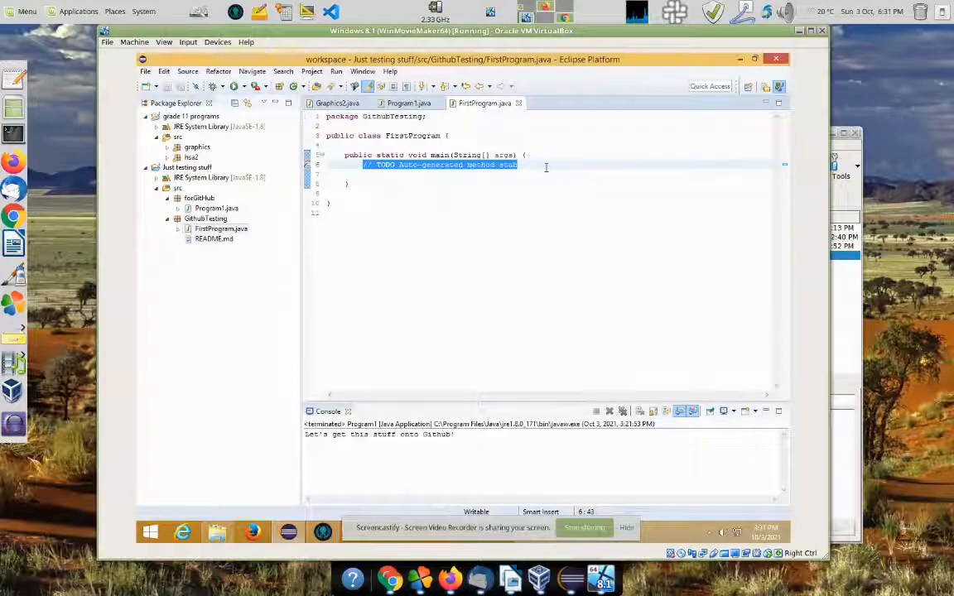
type("Print")
key("BackSpace")
key("BackSpace")
key("BackSpace")
key("BackSpace")
key("BackSpace")
key("BackSpace")
type("//")
key("BackSpace")
key("BackSpace")
type("s")
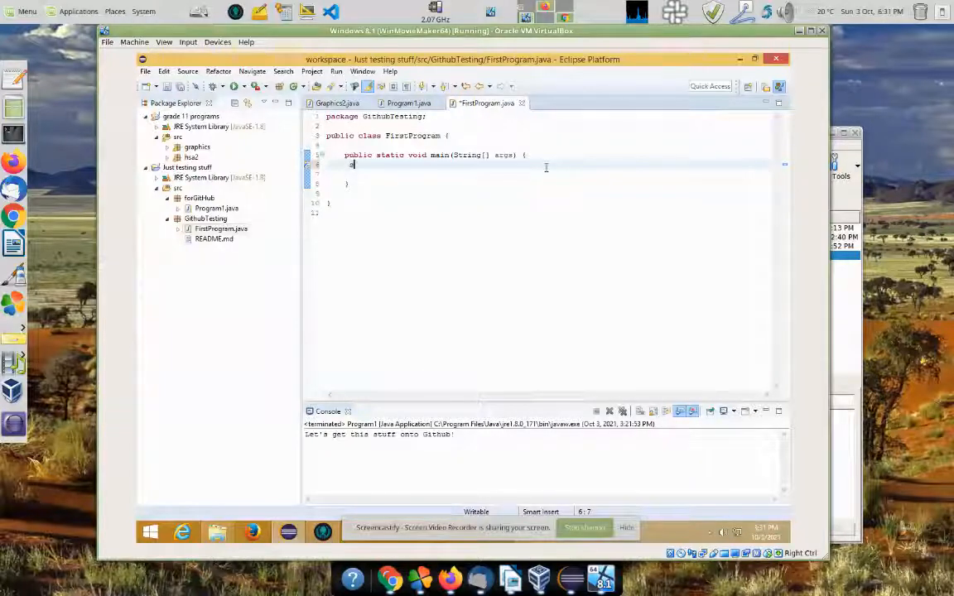
type("yso")
key("ctrl+space")
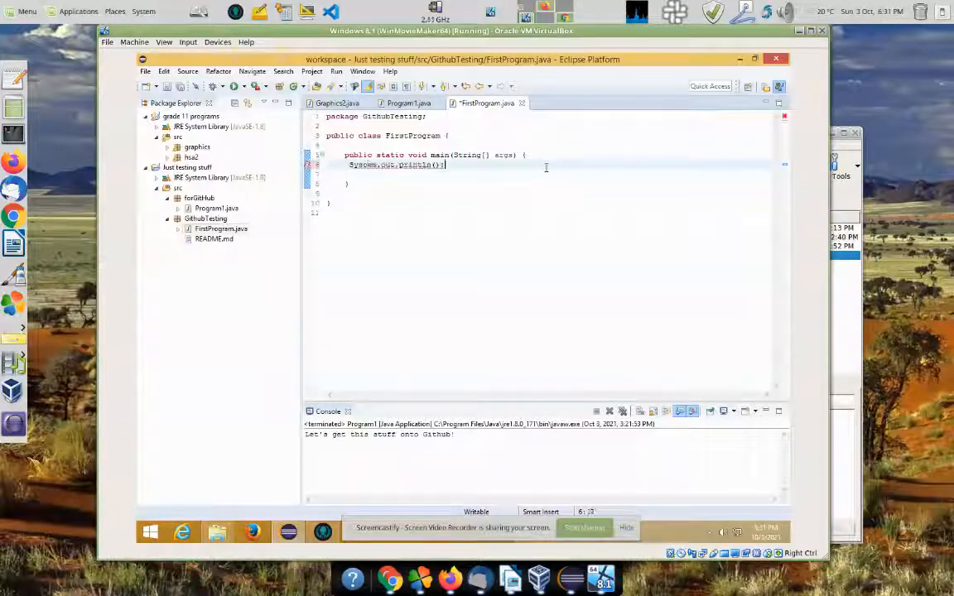
type("\"Finally!")
key("BackSpace")
type("something is working")
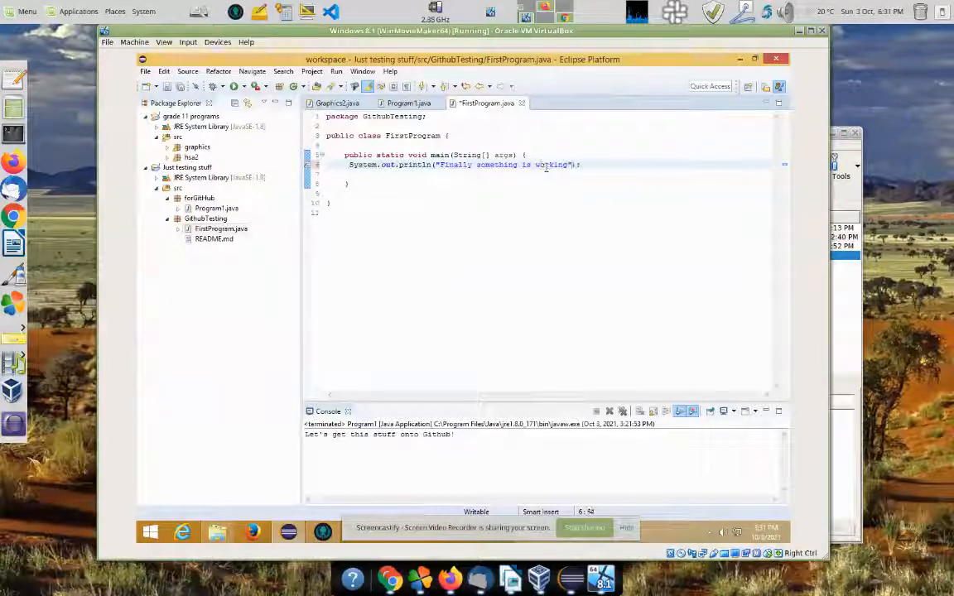
key("ctrl+a")
key("ctrl+shift+f")
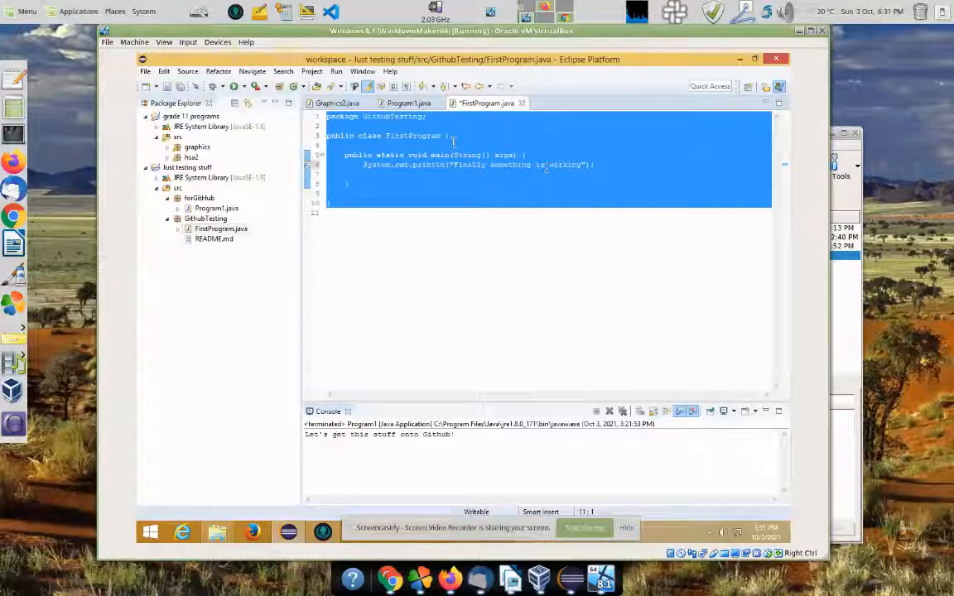
Step: Add the comment 'Program to demonstrate Git and GitKraken' and save FirstProgram.java
left_click(419, 130)
key("Return")
type("/")
type("//Program so ")
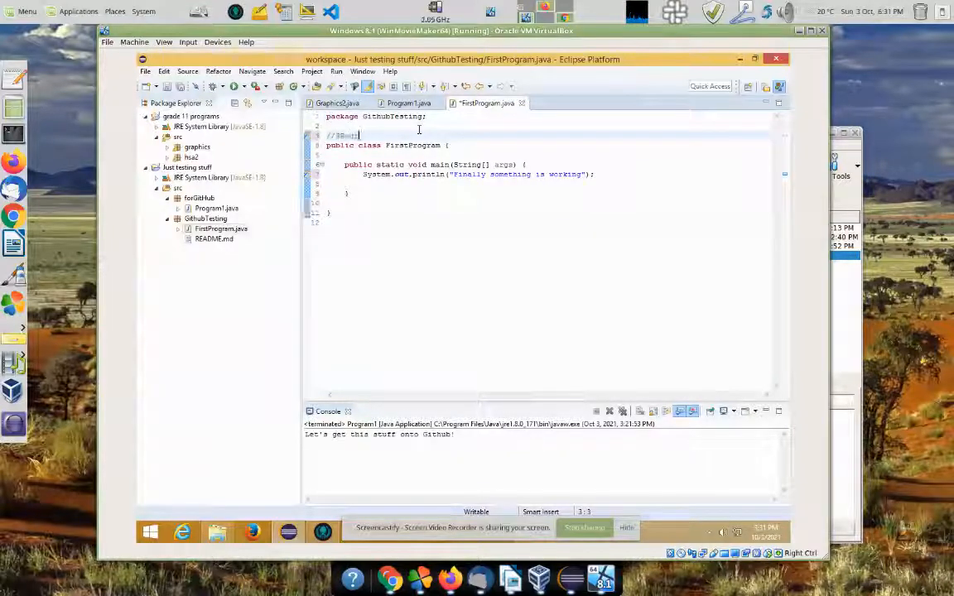
type("demonstrate git")
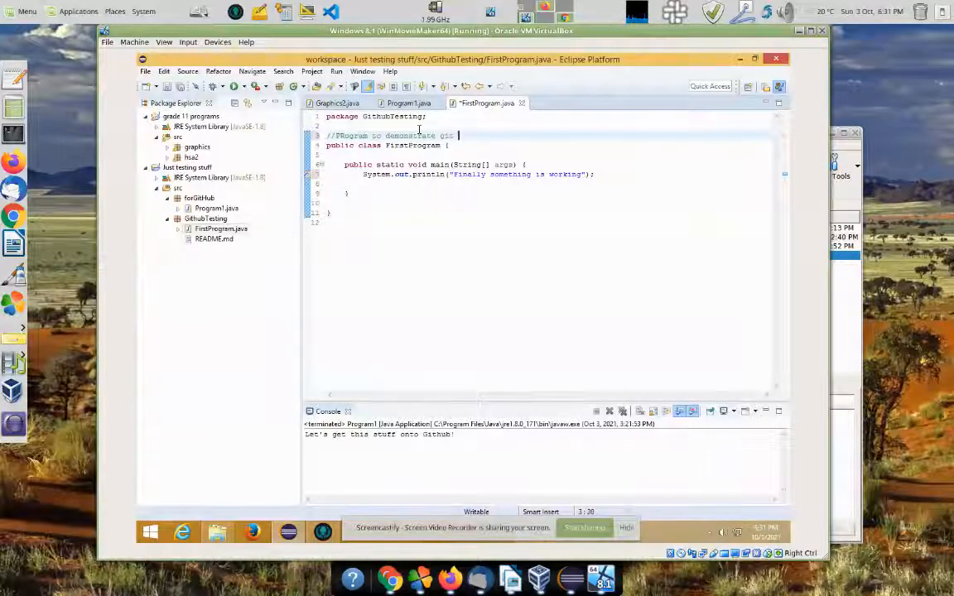
key("BackSpace")
key("BackSpace")
type("it and G")
type("itH")
key("BackSpace")
type("Kraken")
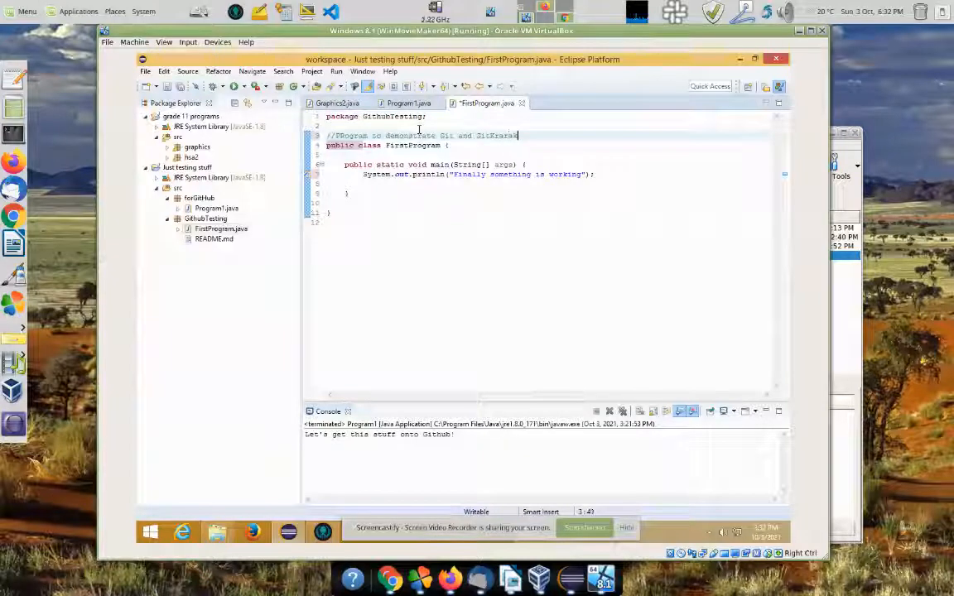
key("Return")
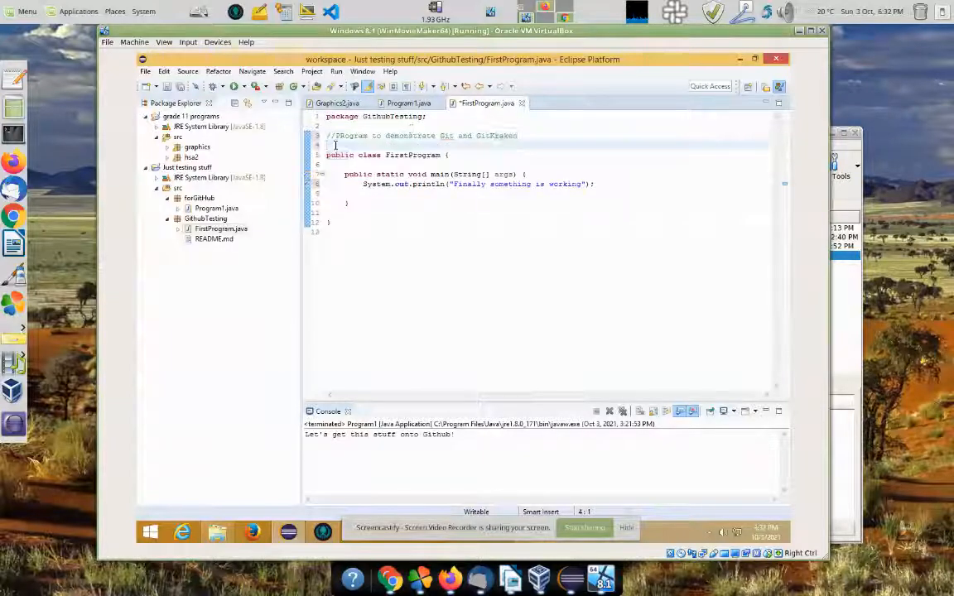
left_click(344, 137)
type("r")
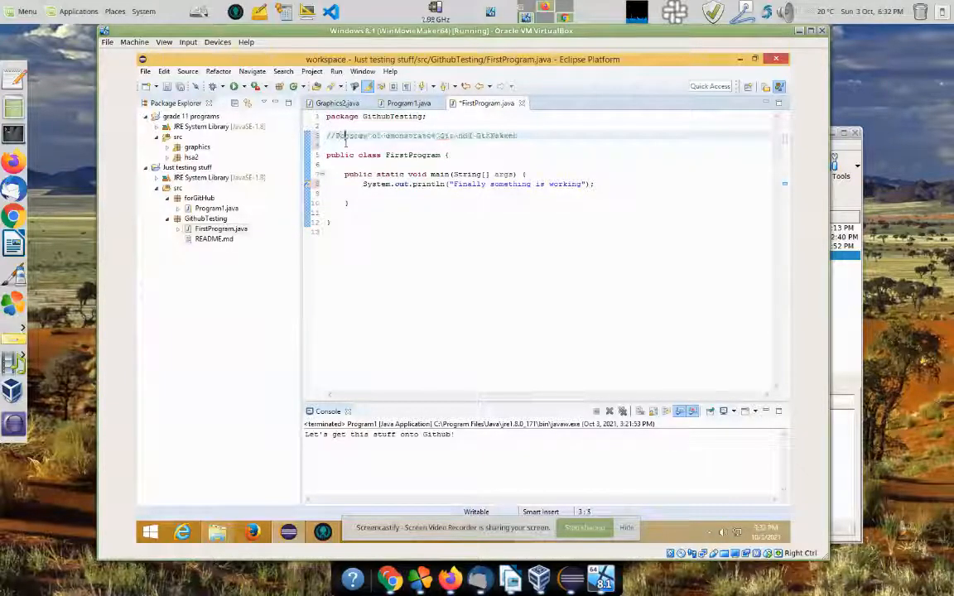
left_click(371, 205)
left_click(389, 282)
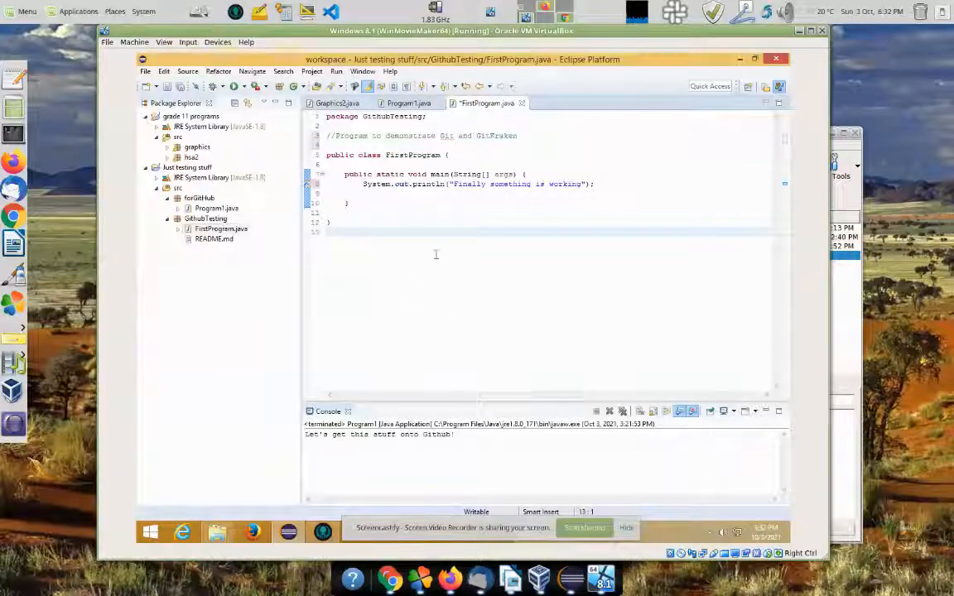
key("ctrl+s")
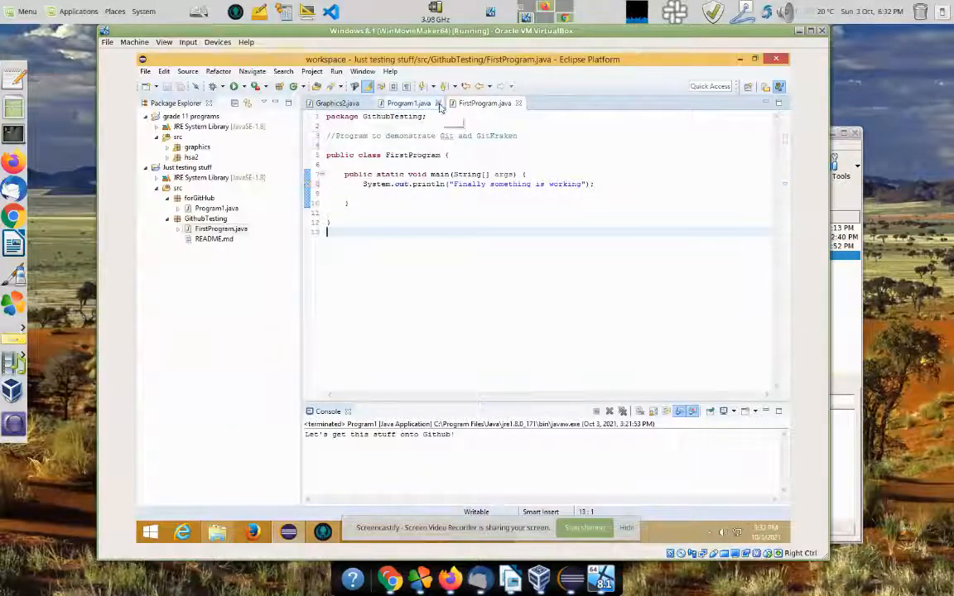
Step: Review the FirstProgram.java diff in GitKraken's work in progress
left_click(324, 531)
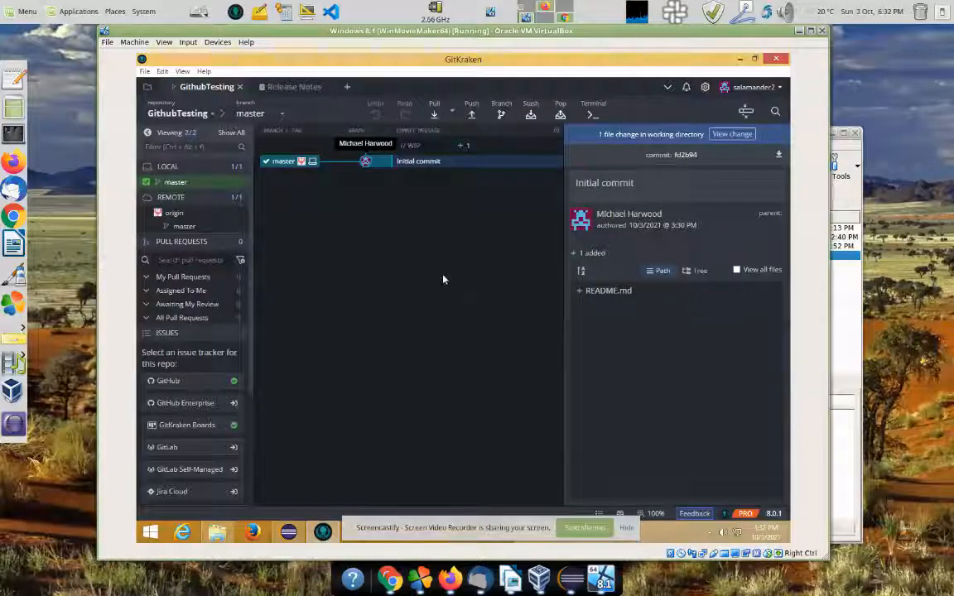
left_click(379, 146)
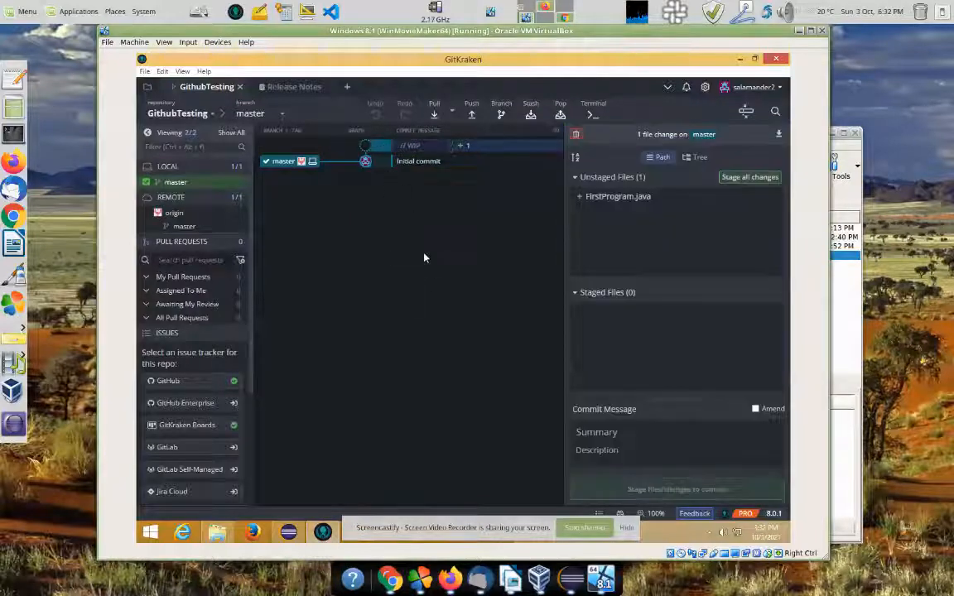
left_click(610, 198)
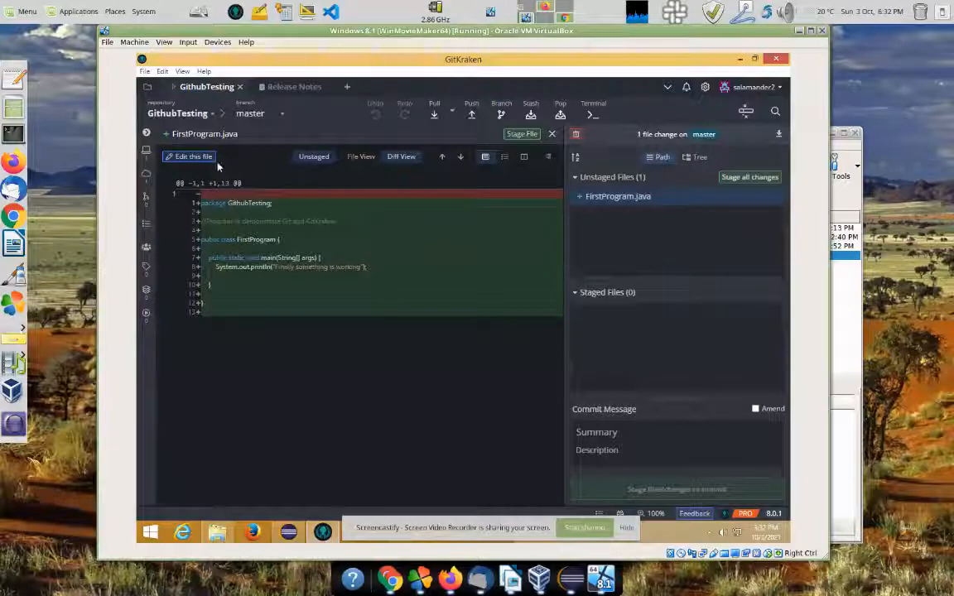
left_click(552, 133)
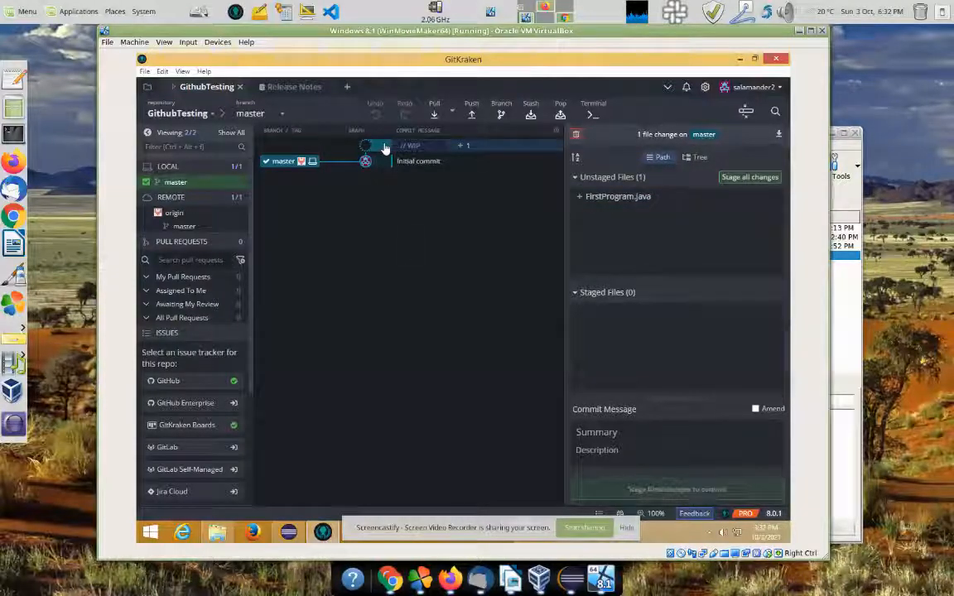
Step: Stage all changes and commit them with the message 'Initial commit'
left_click(743, 179)
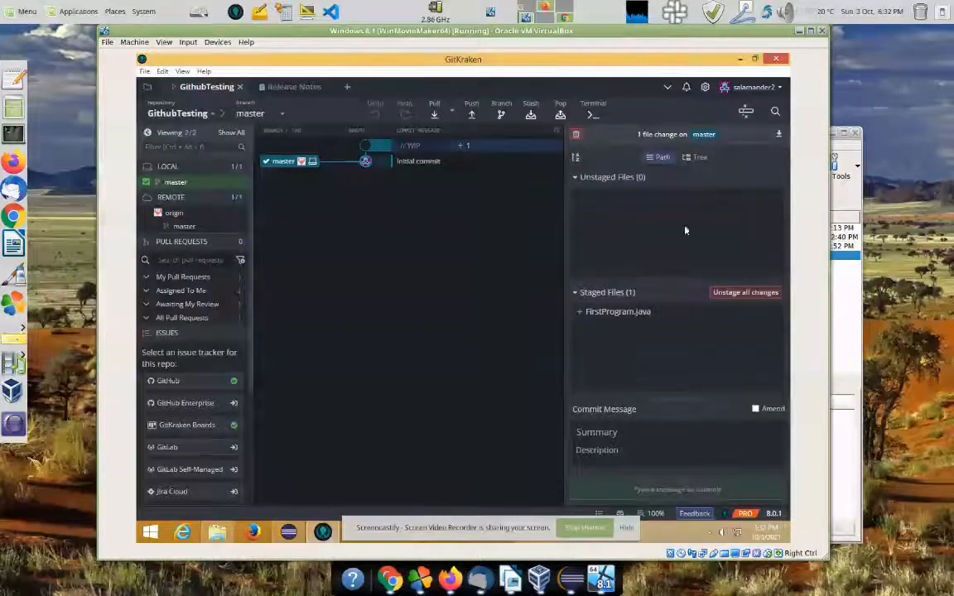
left_click(620, 434)
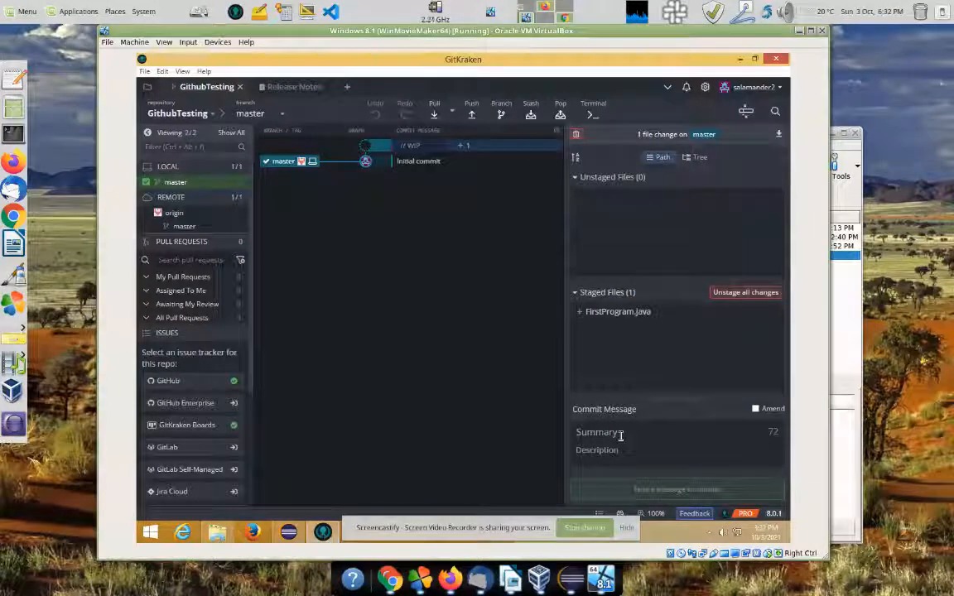
type("Initial commi")
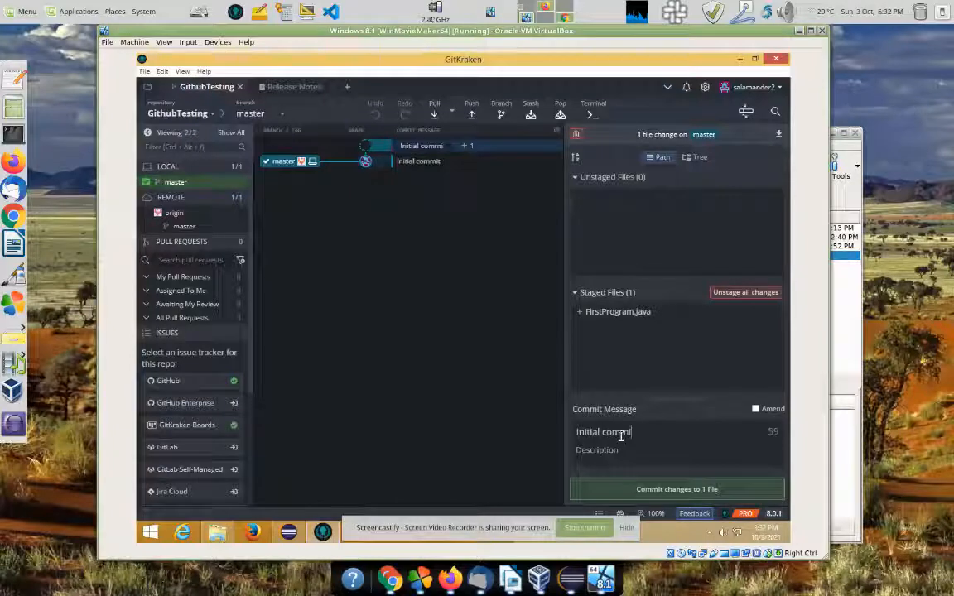
type("t")
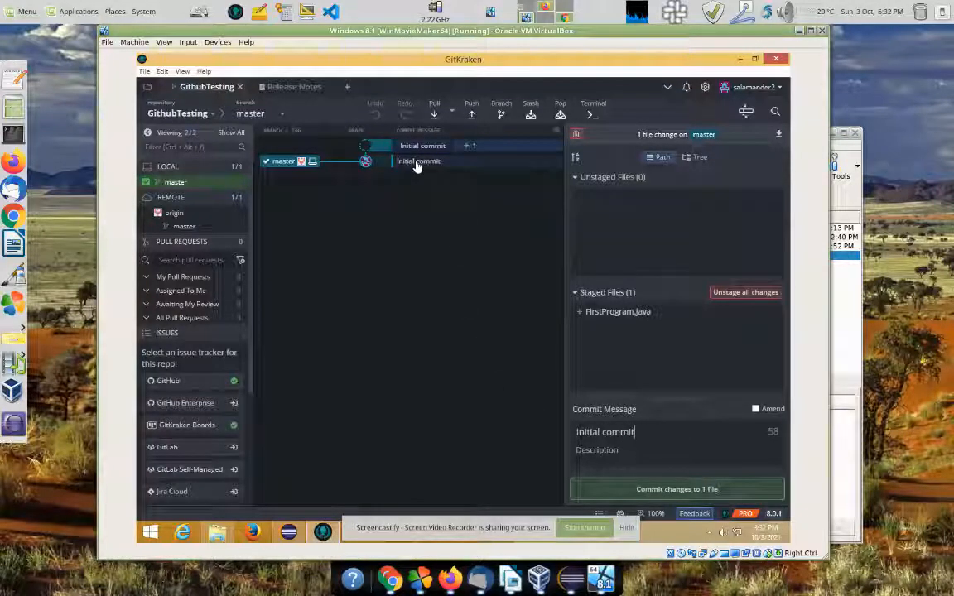
left_click(636, 490)
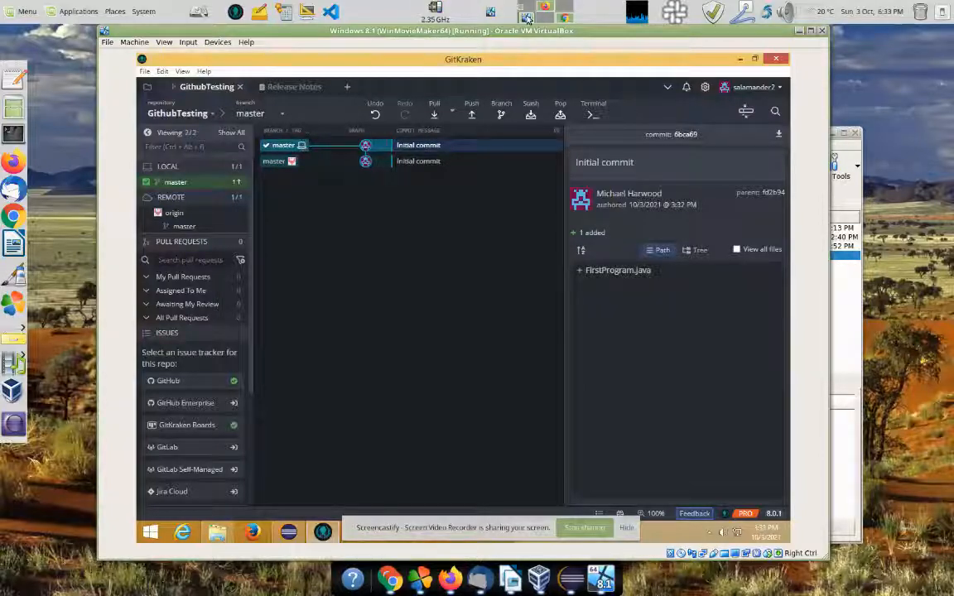
Step: Push master to origin from GitKraken, then return to the GitHub repository page
key("alt+Tab")
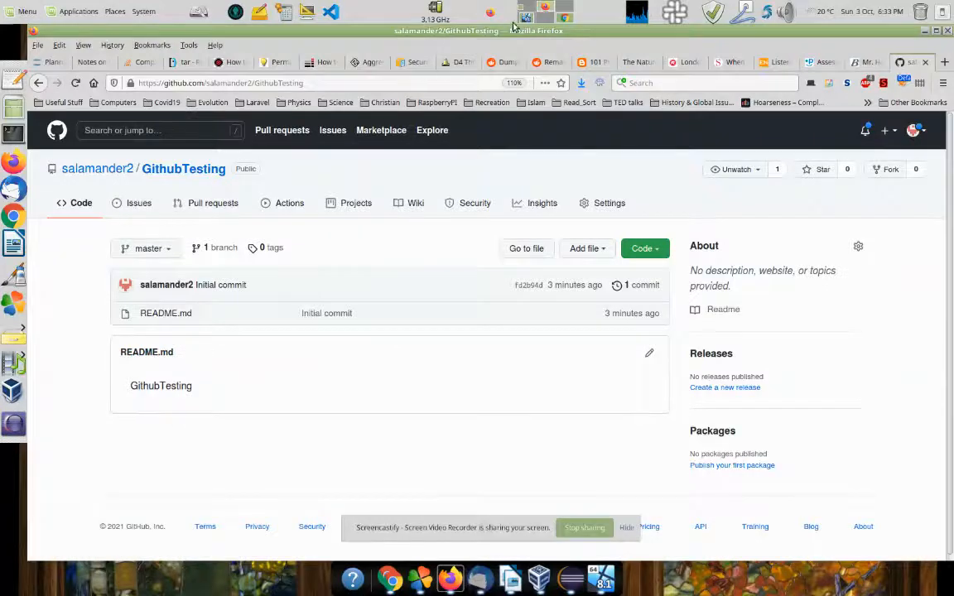
key("alt+Tab")
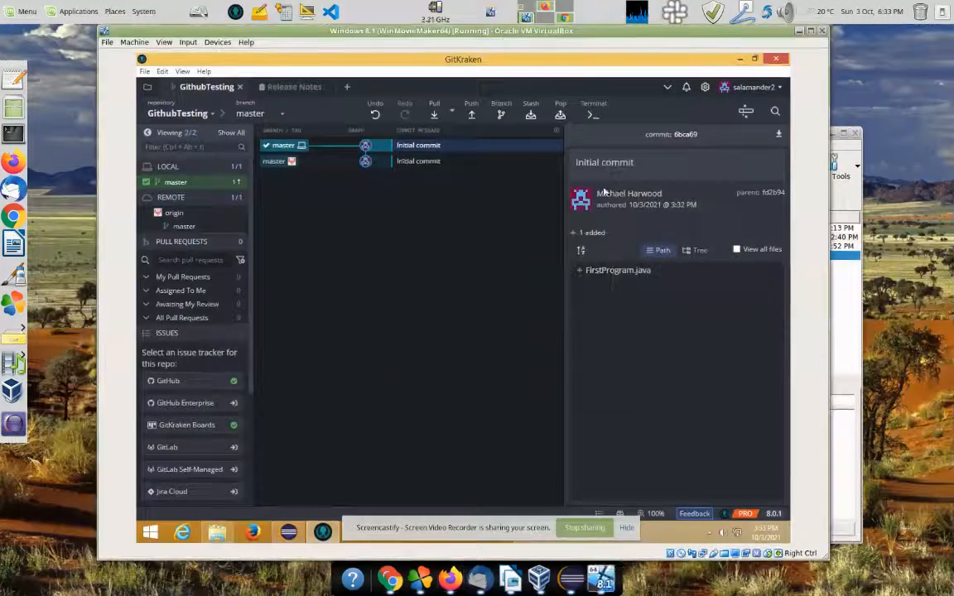
left_click(470, 116)
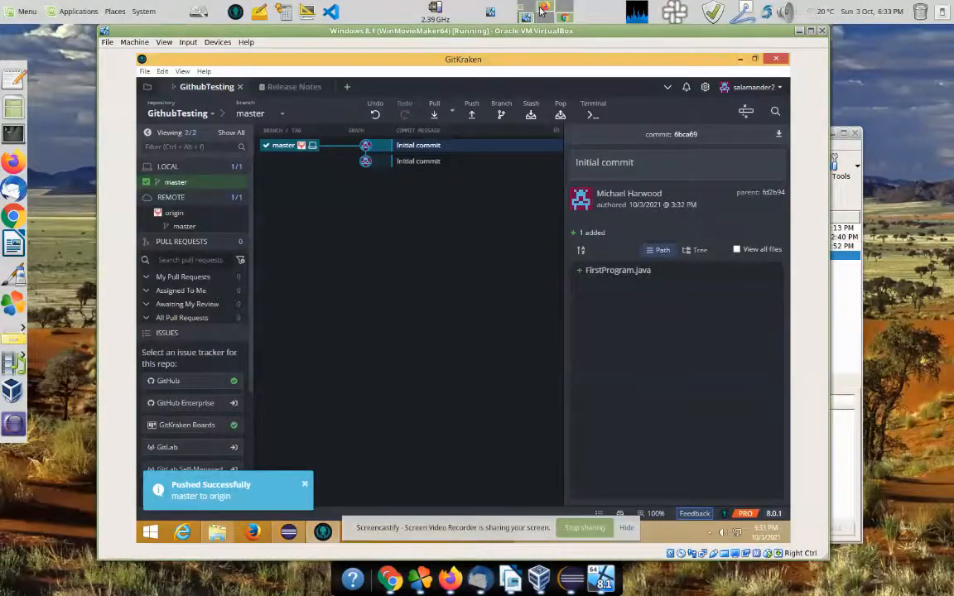
key("alt+Tab")
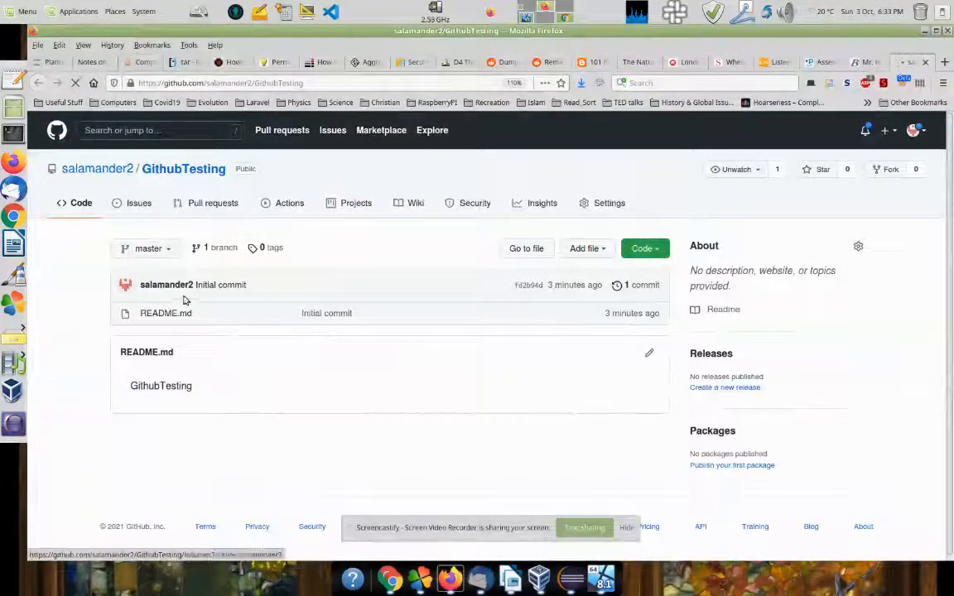
Step: Open FirstProgram.java in GitHub's editor and duplicate the println with text "This line was edited ON Github"
left_click(176, 314)
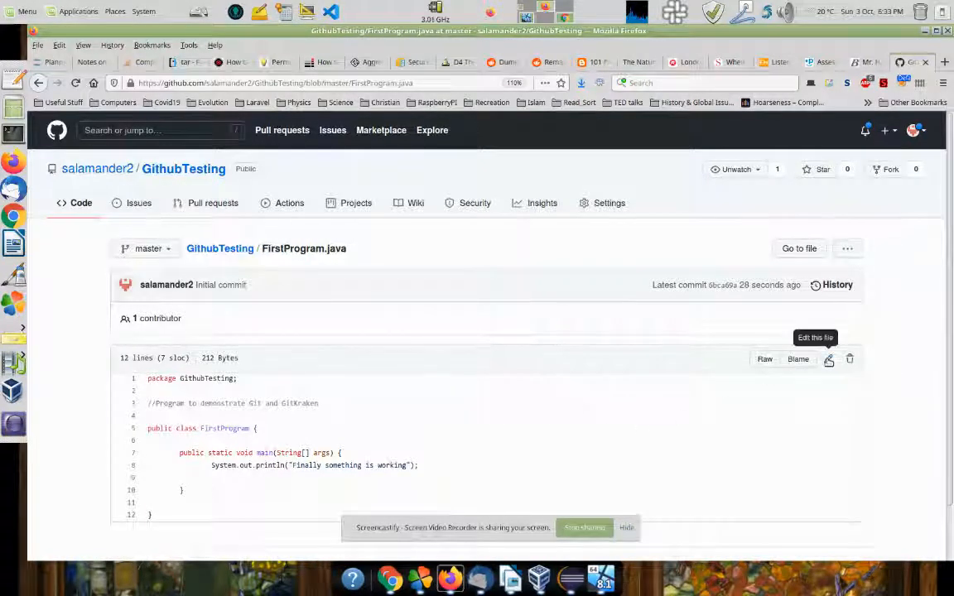
left_click(828, 358)
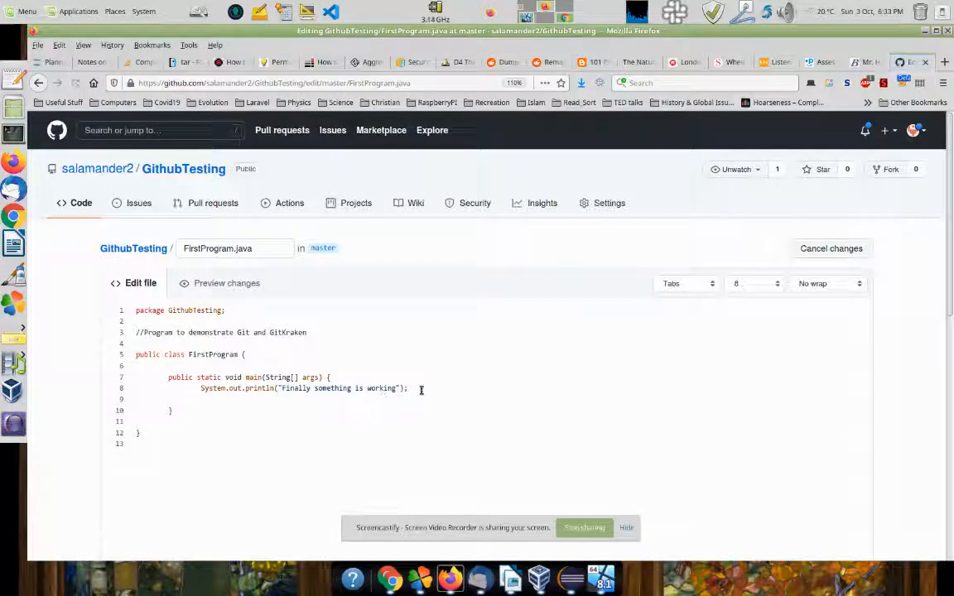
key("Return")
key("Return")
type("sy")
key("Up")
key("Up")
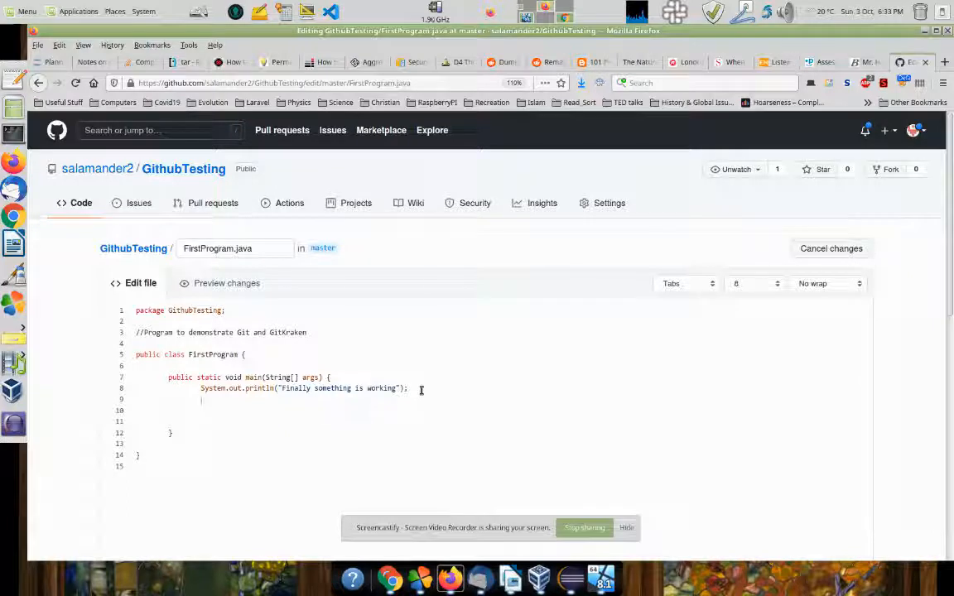
key("shift+End")
key("ctrl+c")
key("Down")
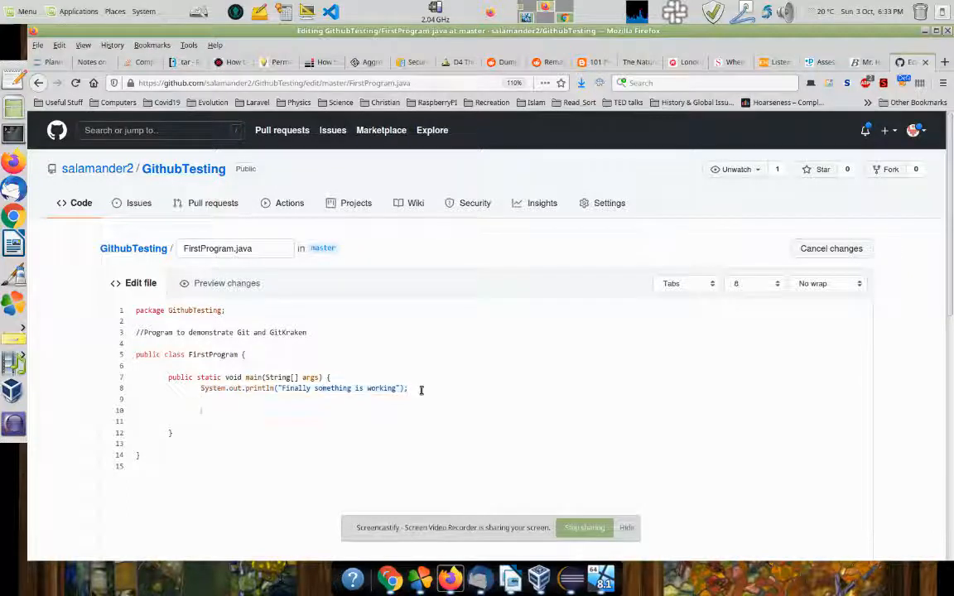
key("ctrl+v")
key("ctrl+shift+Left")
key("ctrl+shift+Left")
key("ctrl+shift+Left")
key("ctrl+shift+Left")
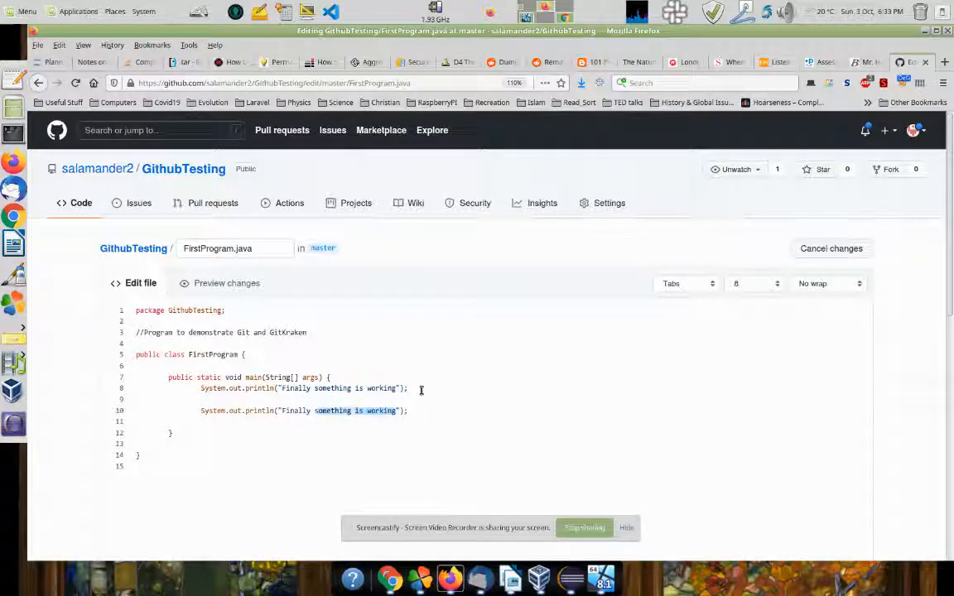
type("Thi")
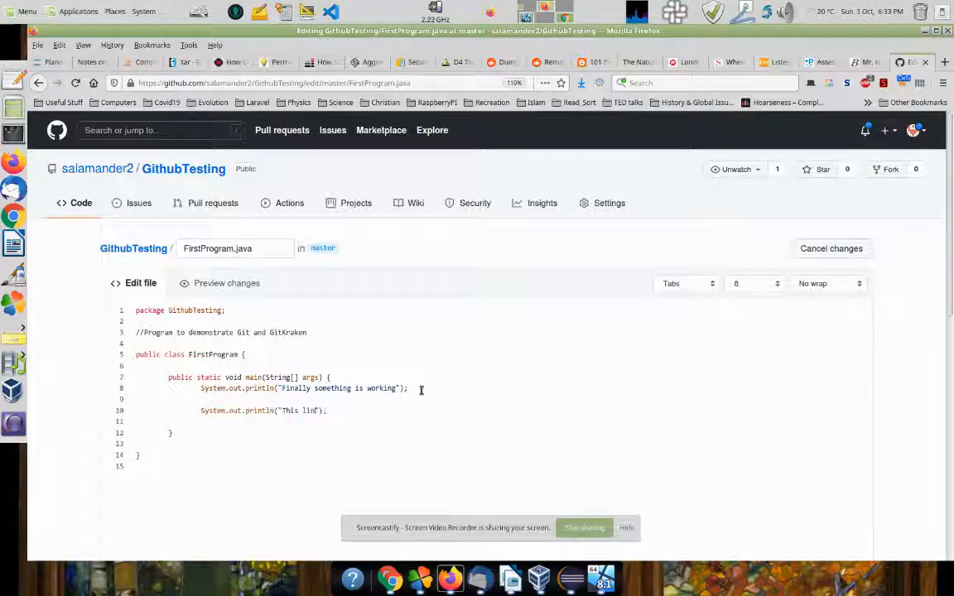
type("s line was edited ON")
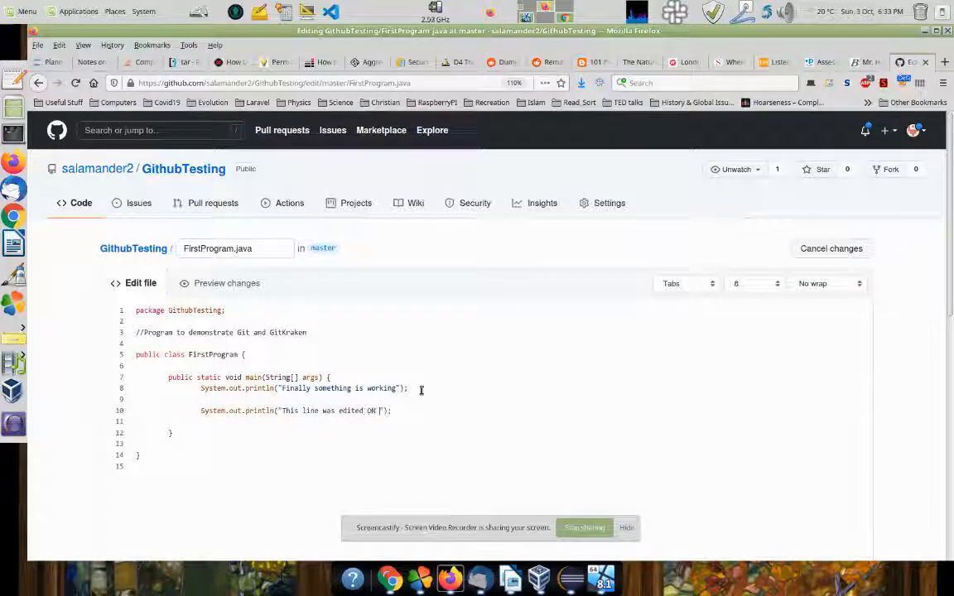
type(" Github")
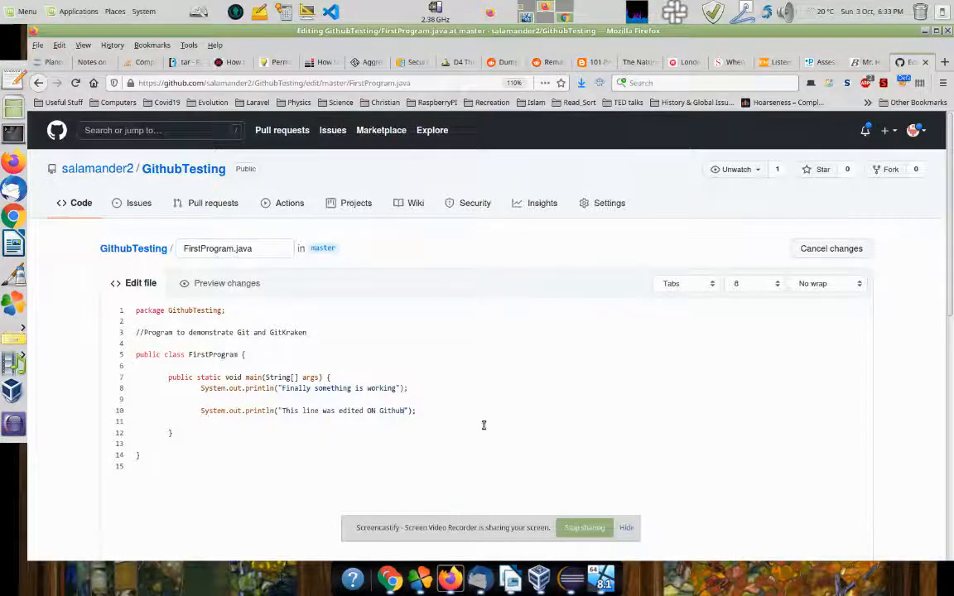
Step: Commit the edit to master as 'Demonstrate an edit (on GH)' and switch back to the VM workspace
scroll(324, 432, "down", 2)
scroll(324, 432, "down", 7)
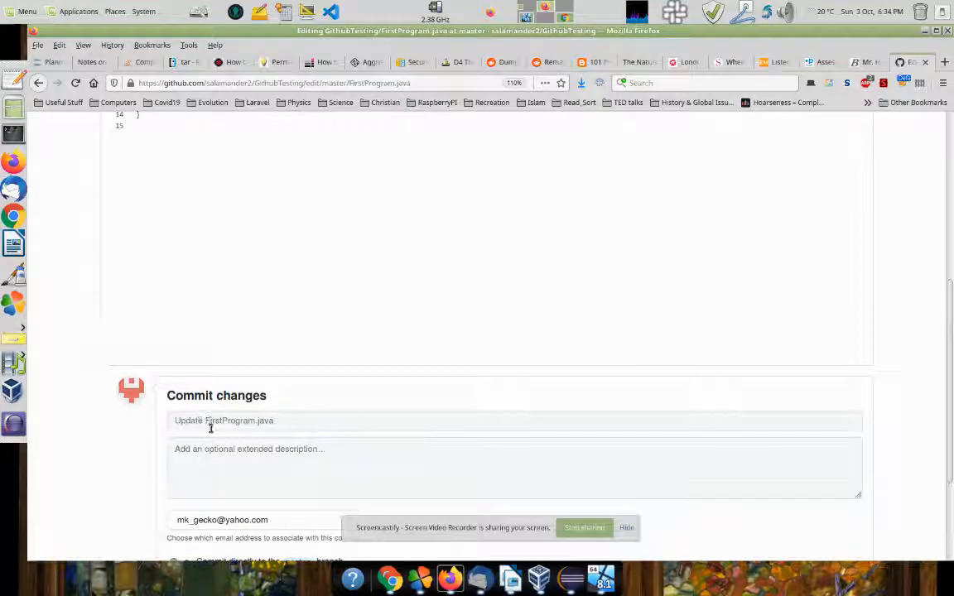
left_click(176, 422)
type("Demonstrate an")
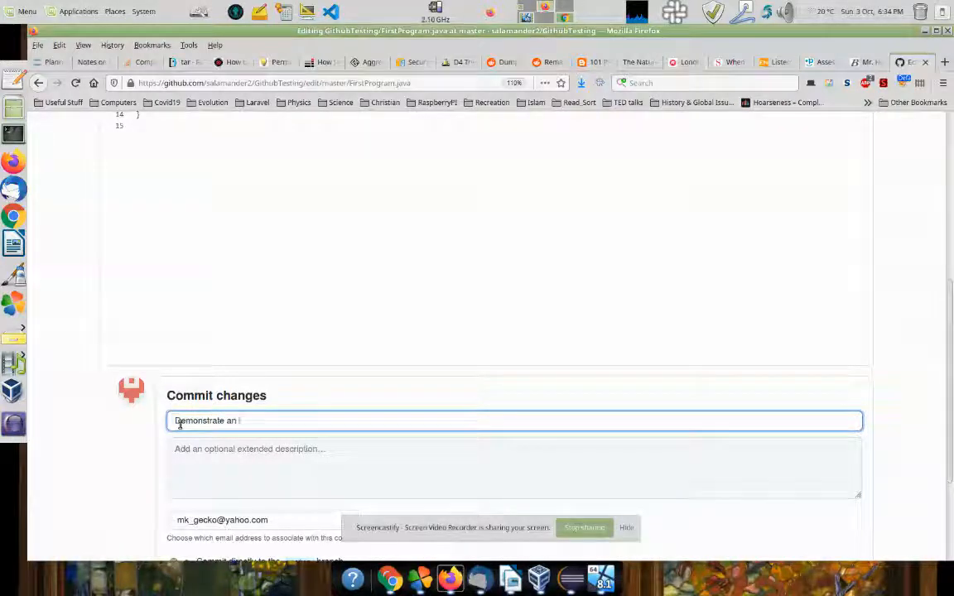
type("  (on GH)")
scroll(178, 423, "down", 3)
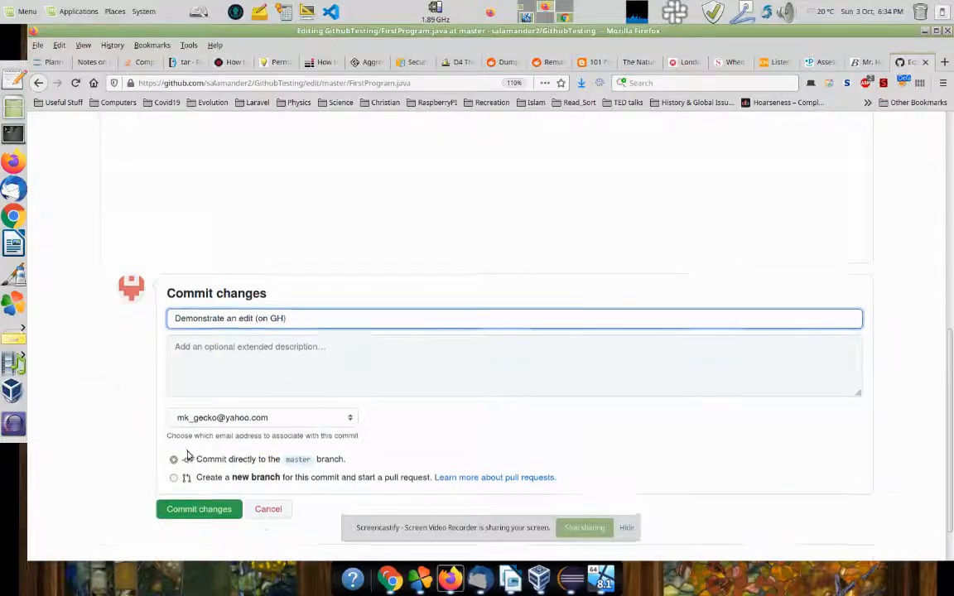
left_click(193, 490)
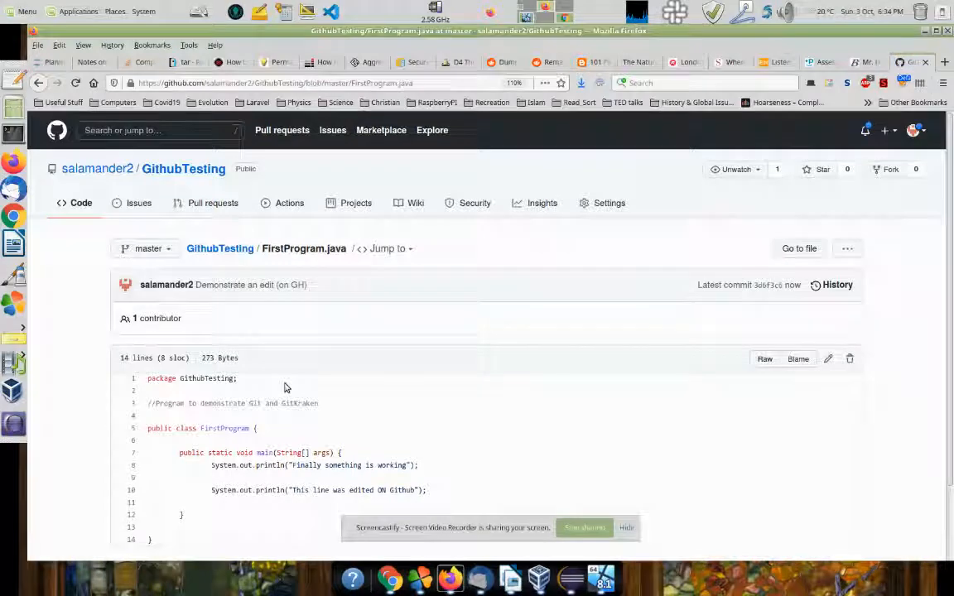
left_click(219, 249)
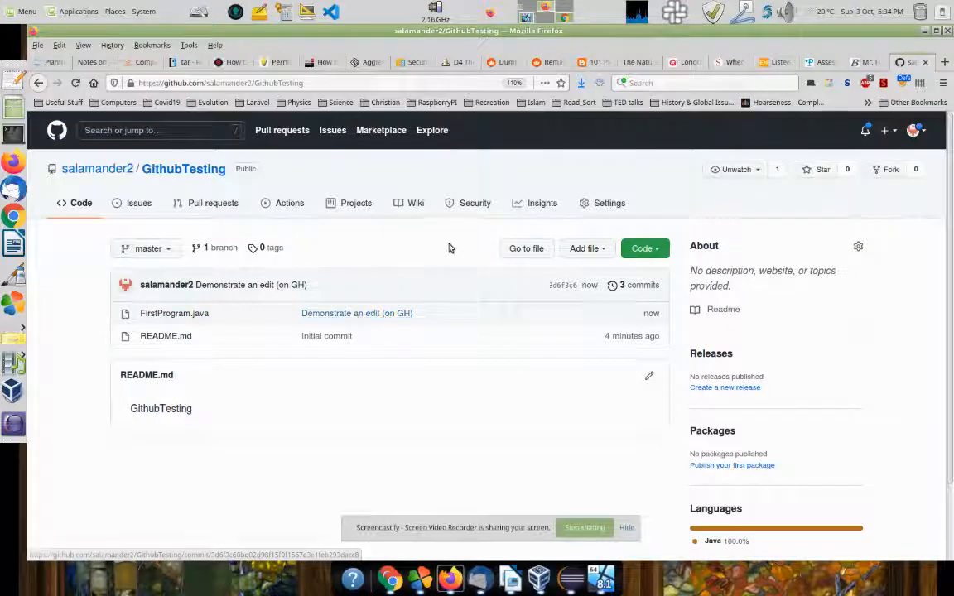
left_click(526, 17)
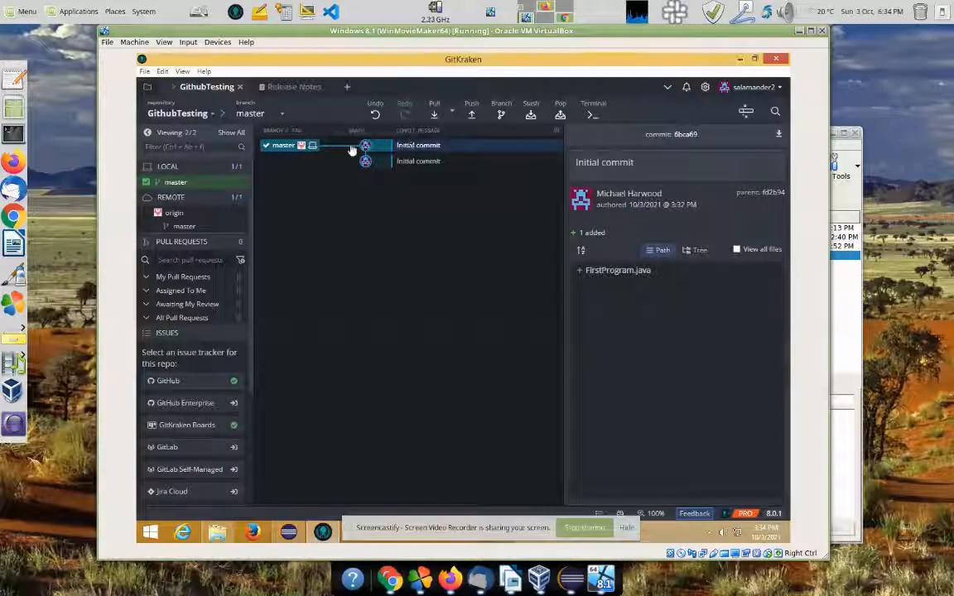
Step: Fetch all from GitHub, glance at Eclipse, then pull 'Demonstrate an edit (on GH)' into master
left_click(453, 114)
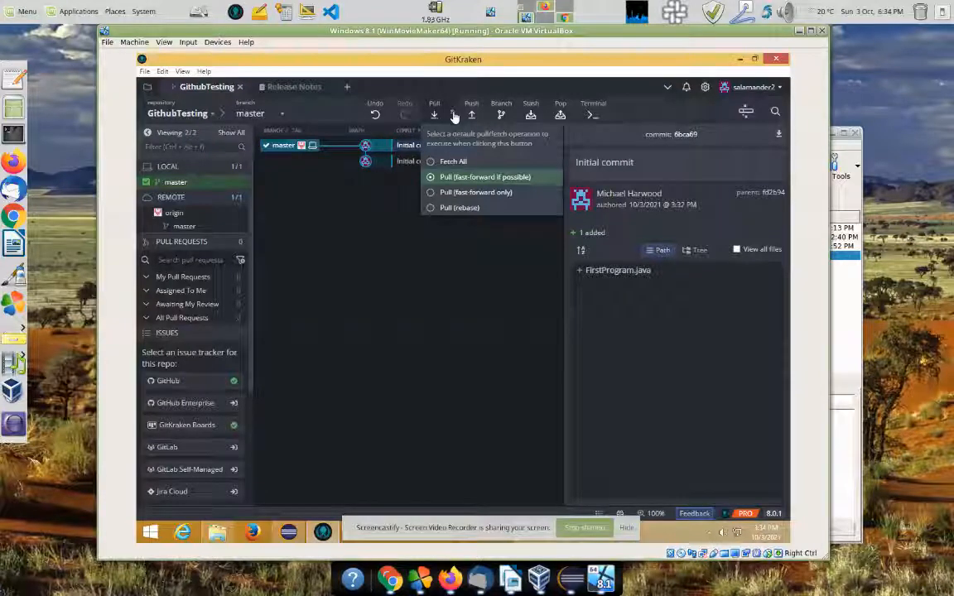
left_click(448, 162)
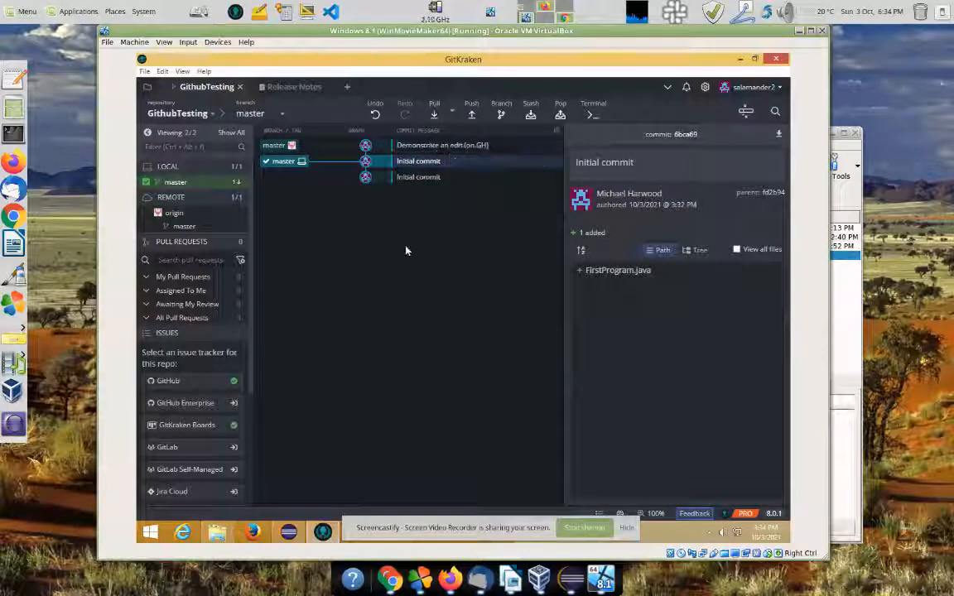
left_click(288, 531)
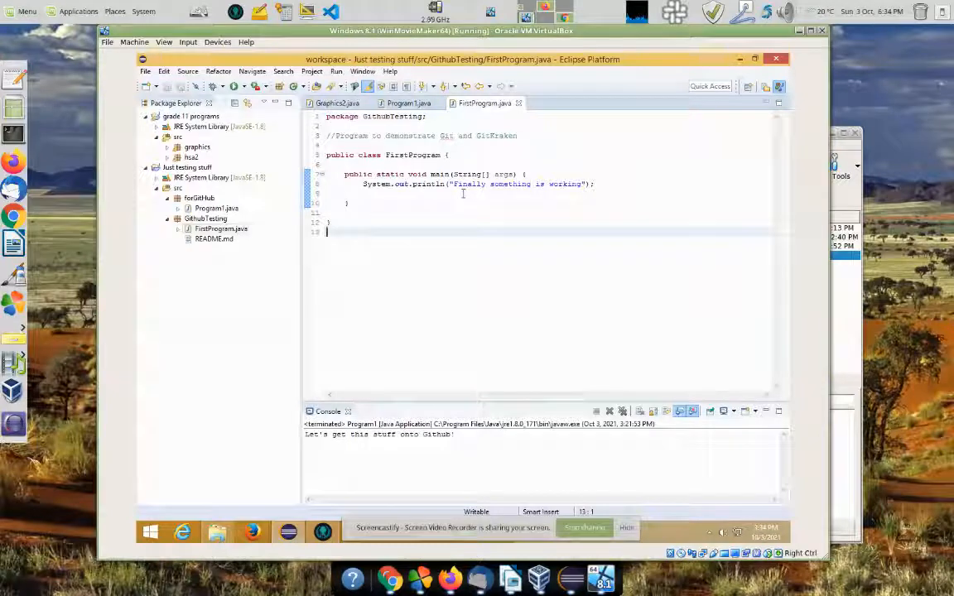
left_click(323, 531)
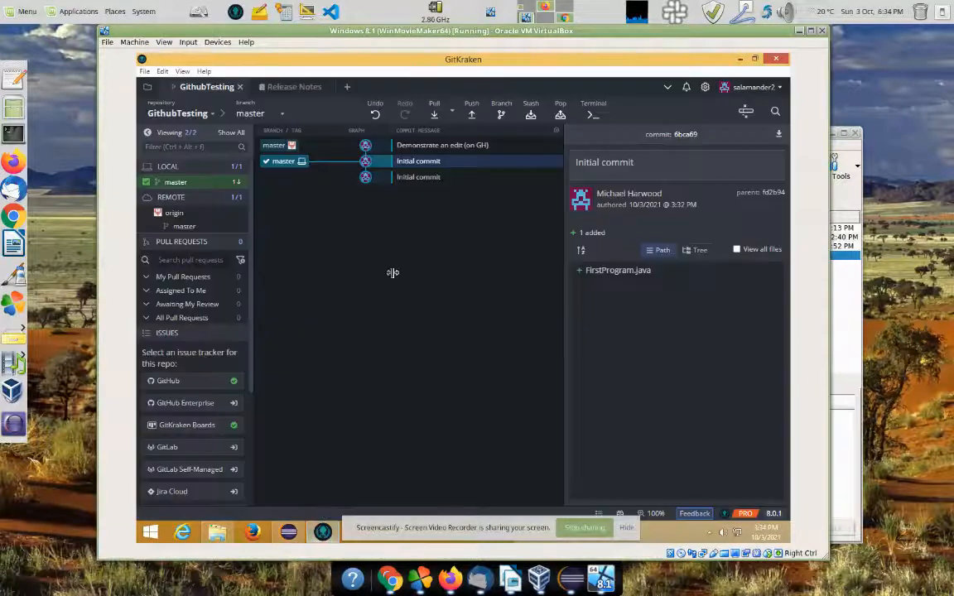
left_click(432, 116)
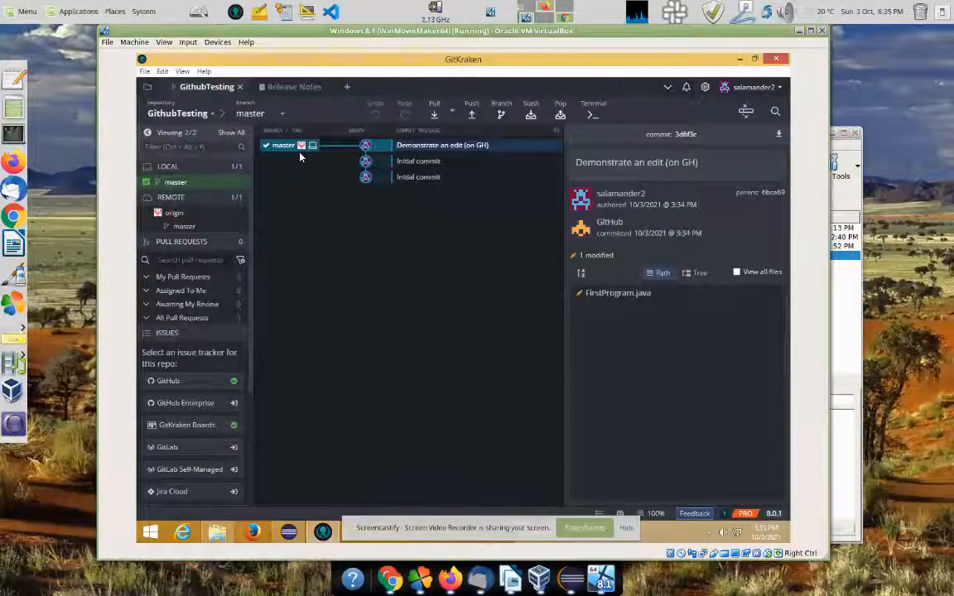
Step: Reload FirstProgram.java in Eclipse to show the pulled "This line was edited ON Github" println
left_click(288, 531)
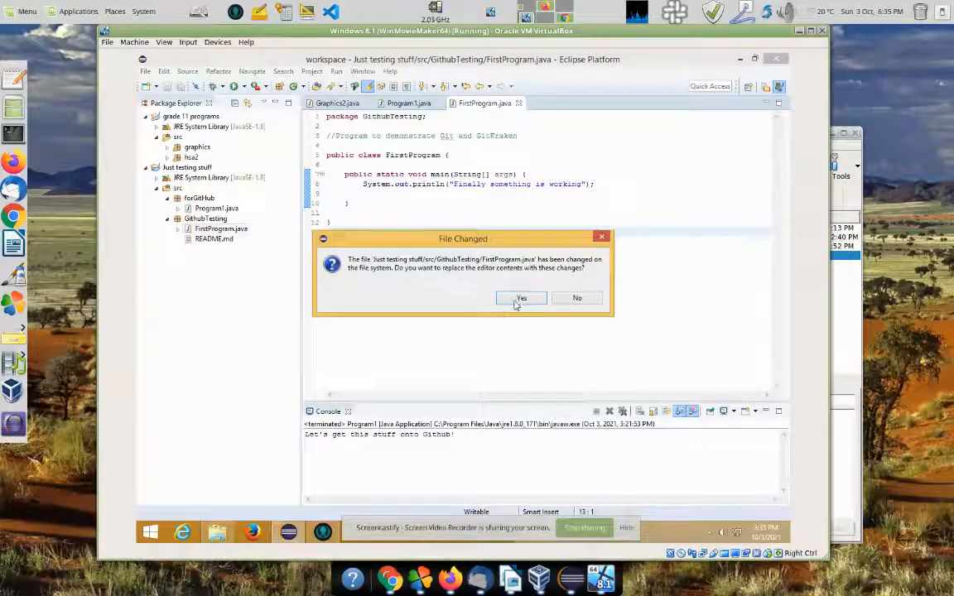
left_click(522, 298)
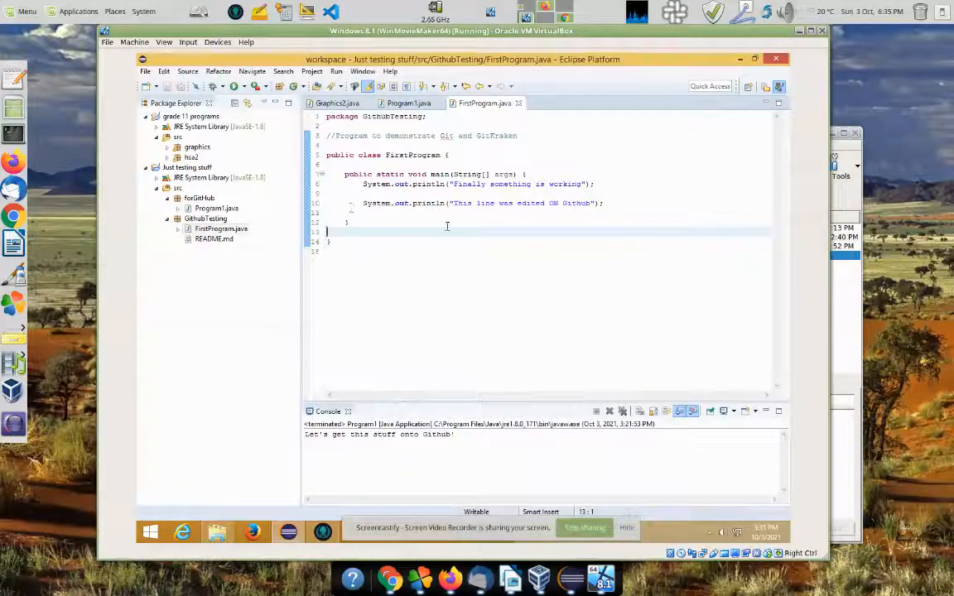
left_click(436, 274)
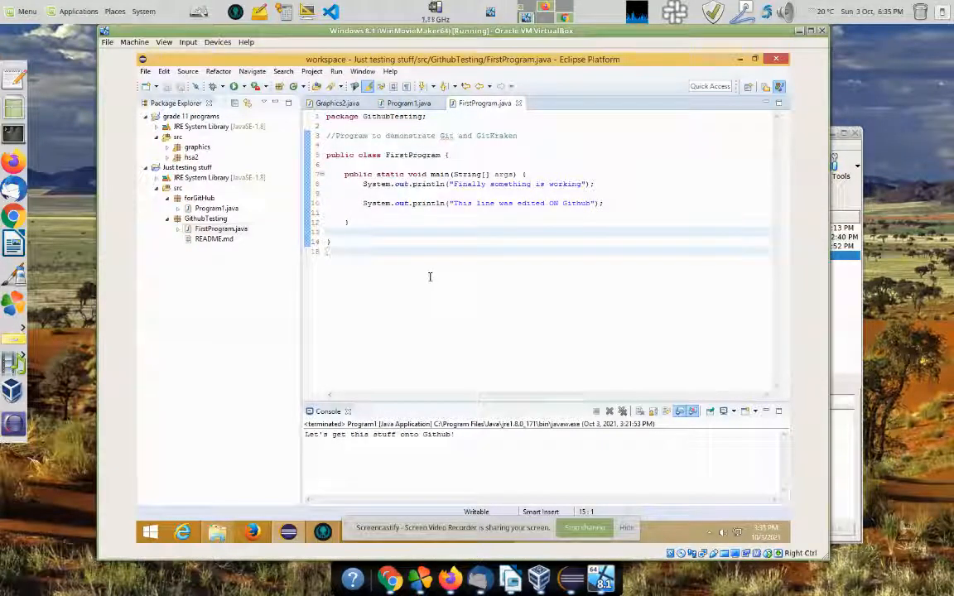
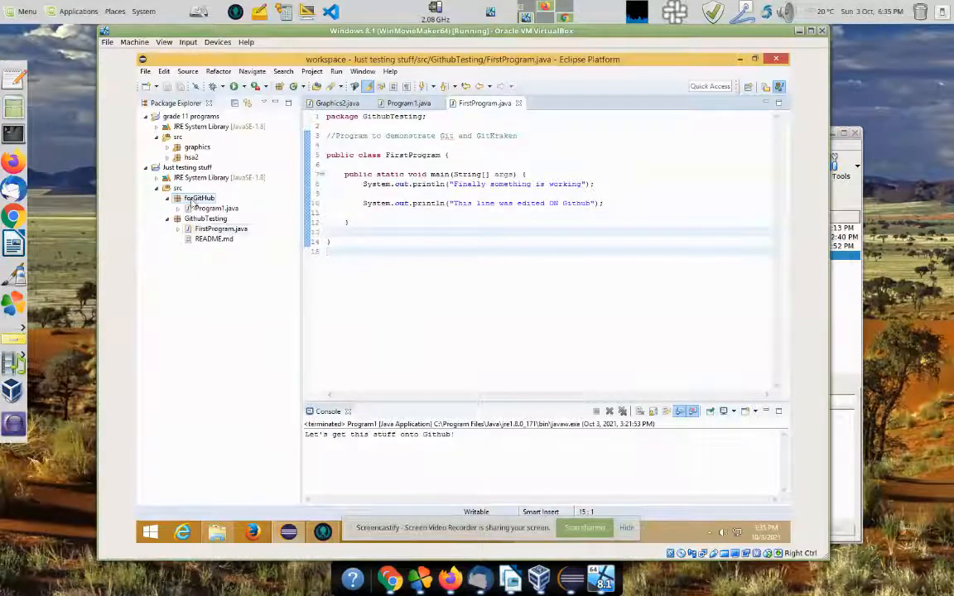
Step: Delete the forGitHub package from Just testing stuff in Eclipse, leaving GithubTesting
right_click(194, 201)
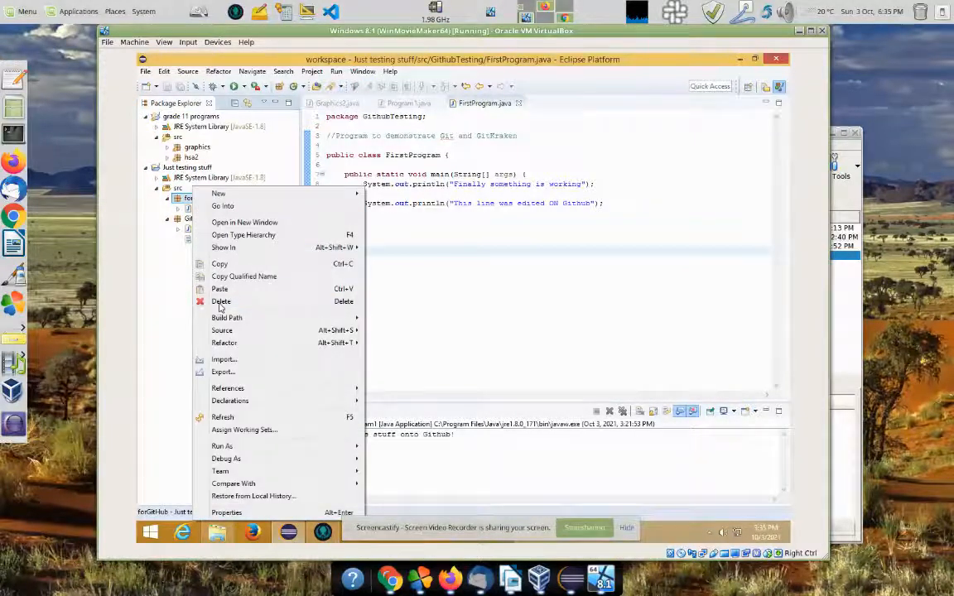
left_click(222, 301)
left_click(525, 310)
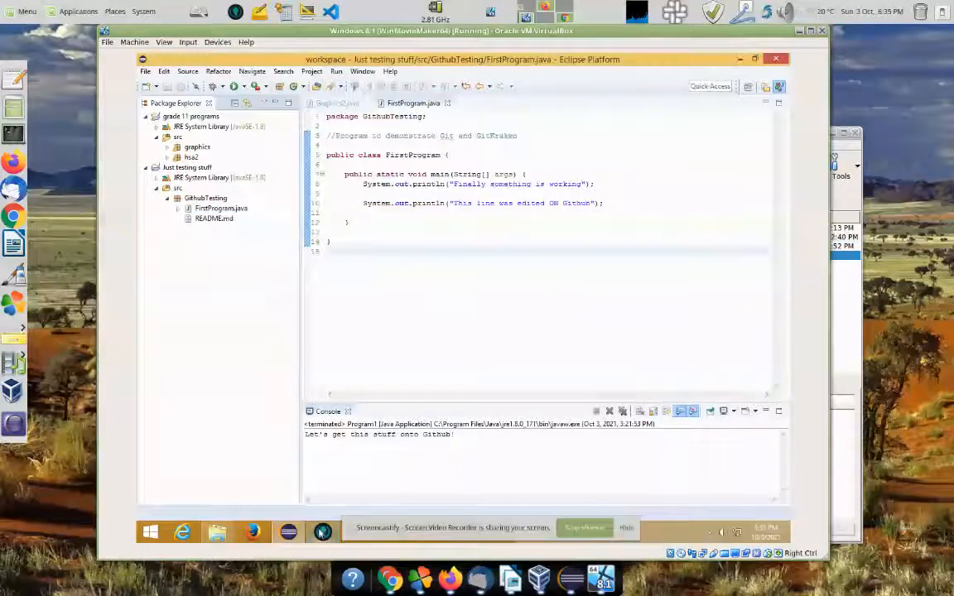
Step: Pause the virtual machine with Ctrl+P and bring GitKraken's welcome sign-in screen forward
left_click(570, 579)
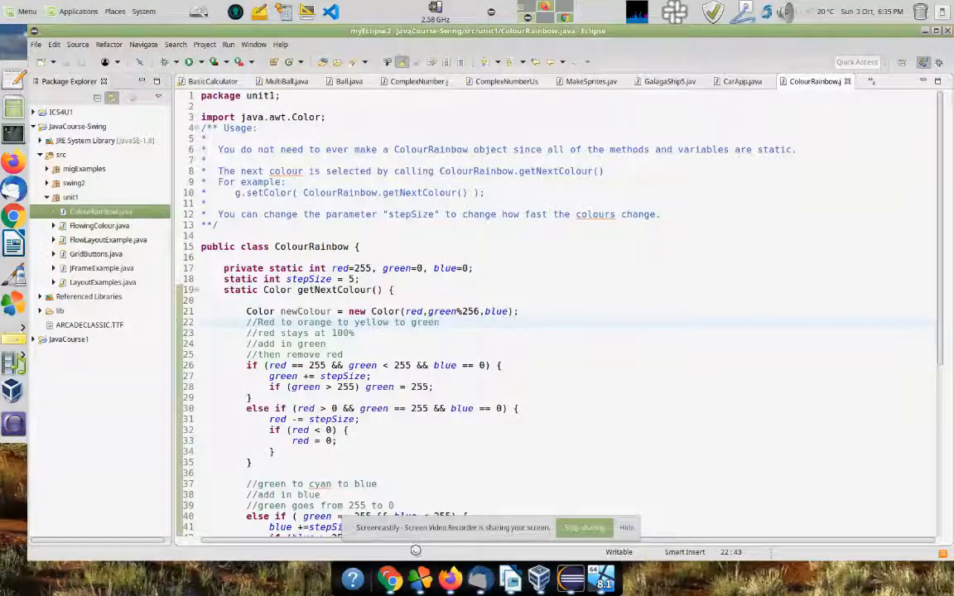
left_click(604, 578)
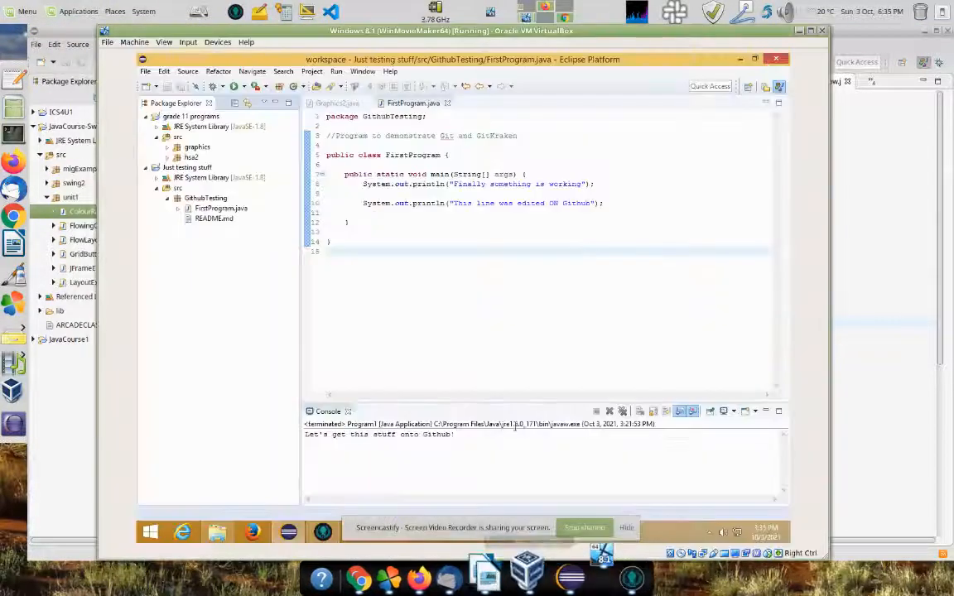
key("ctrl+p")
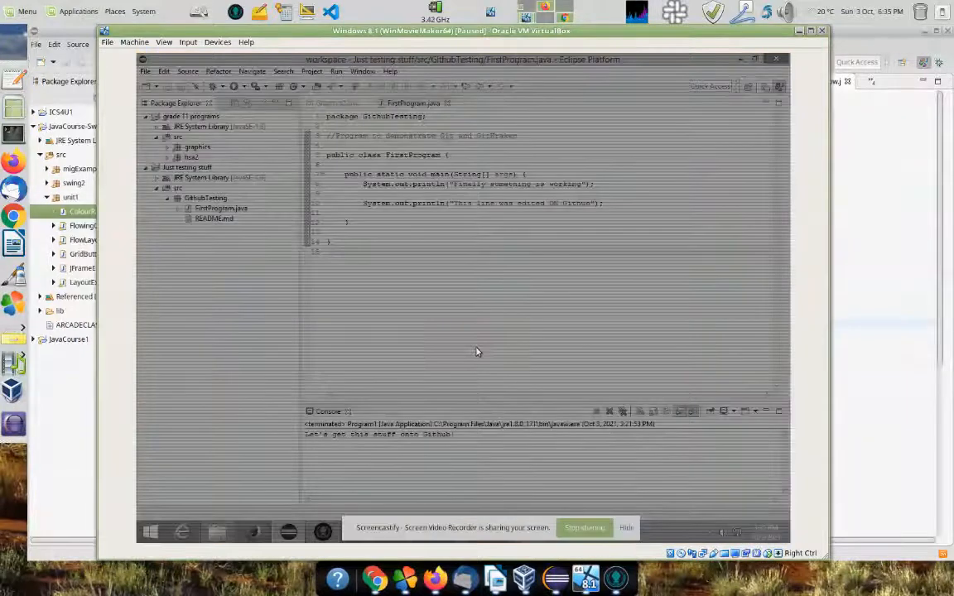
left_click(616, 579)
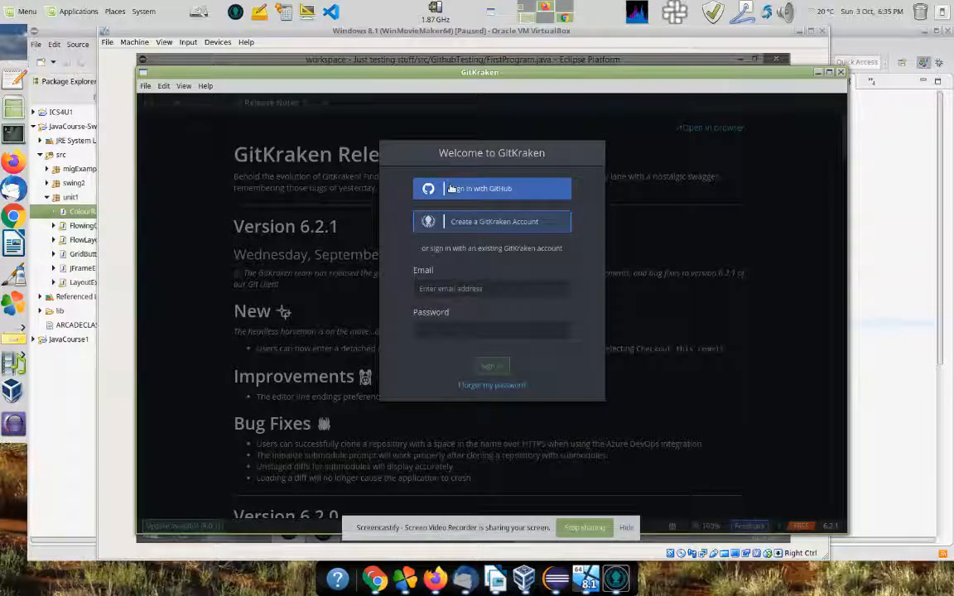
Step: Sign in to GitKraken through GitHub authorization in Firefox and save the default profile
key("alt+Tab")
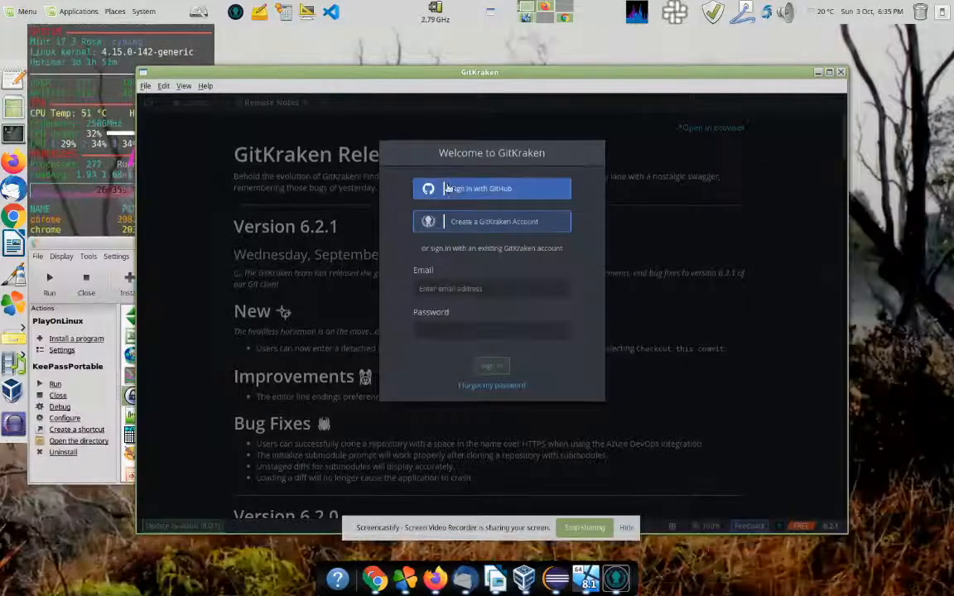
left_click(465, 190)
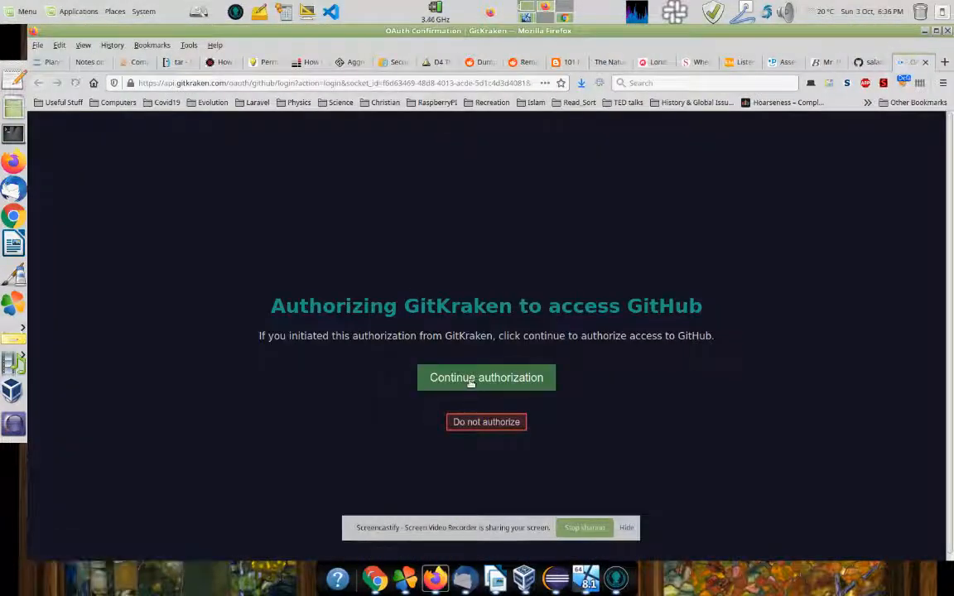
left_click(470, 379)
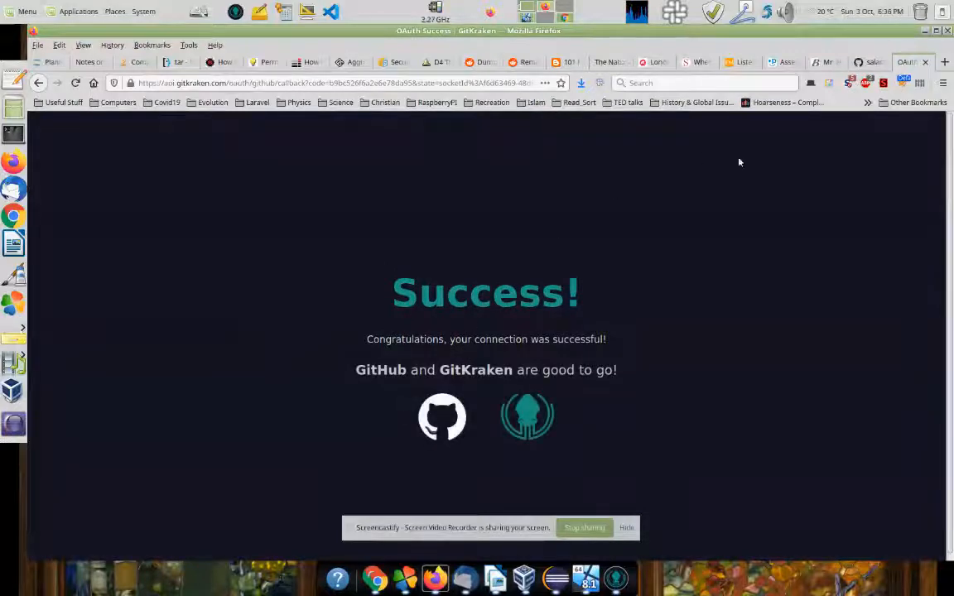
left_click(528, 10)
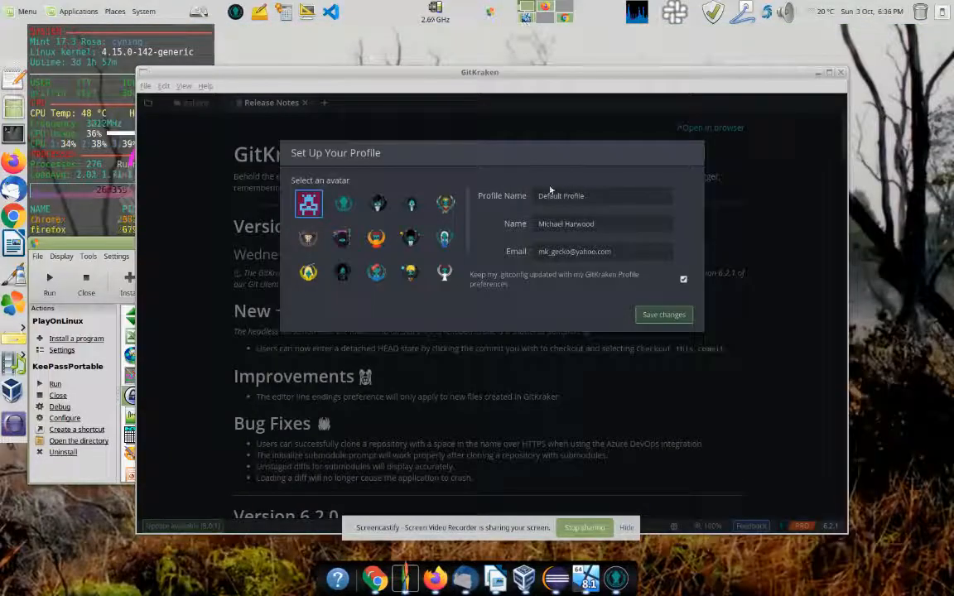
left_click(663, 315)
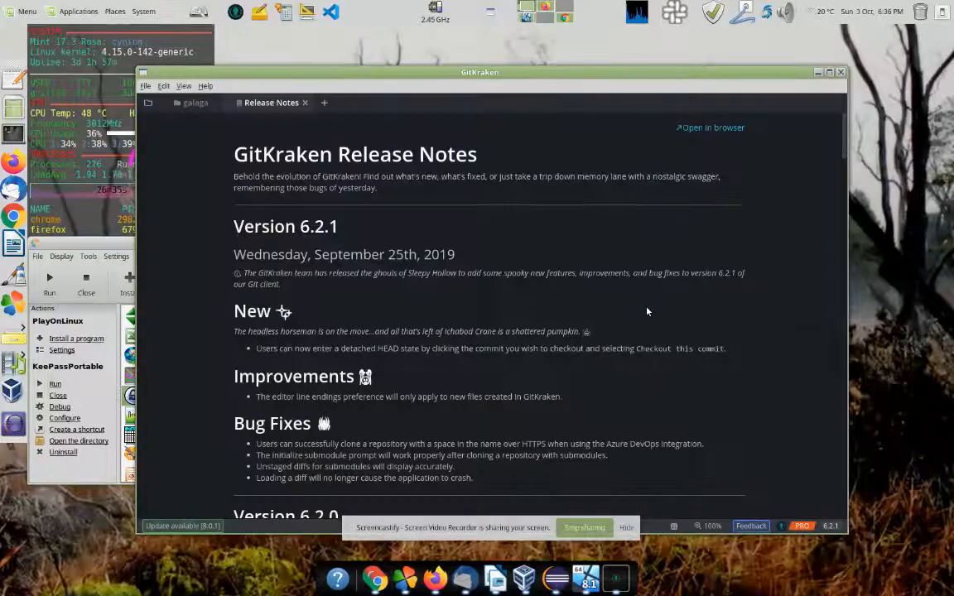
Step: Close the release notes and try Open a Repository in repository management, then cancel
left_click(304, 104)
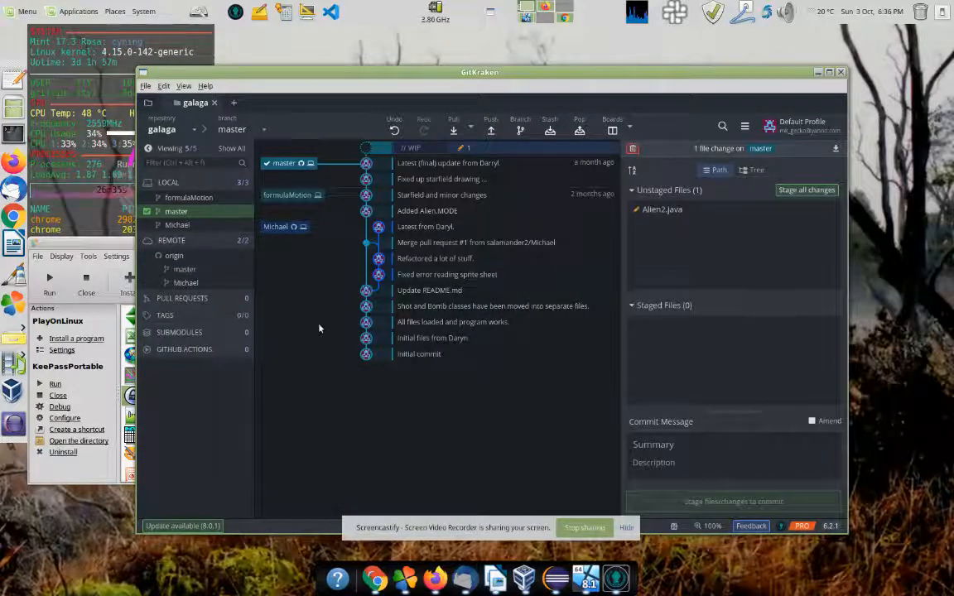
left_click(149, 105)
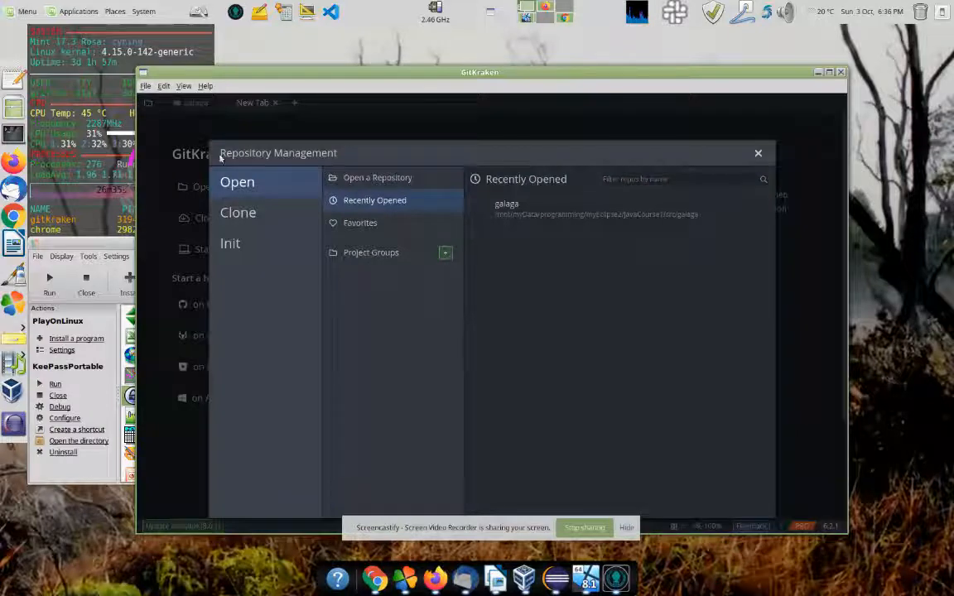
left_click(356, 180)
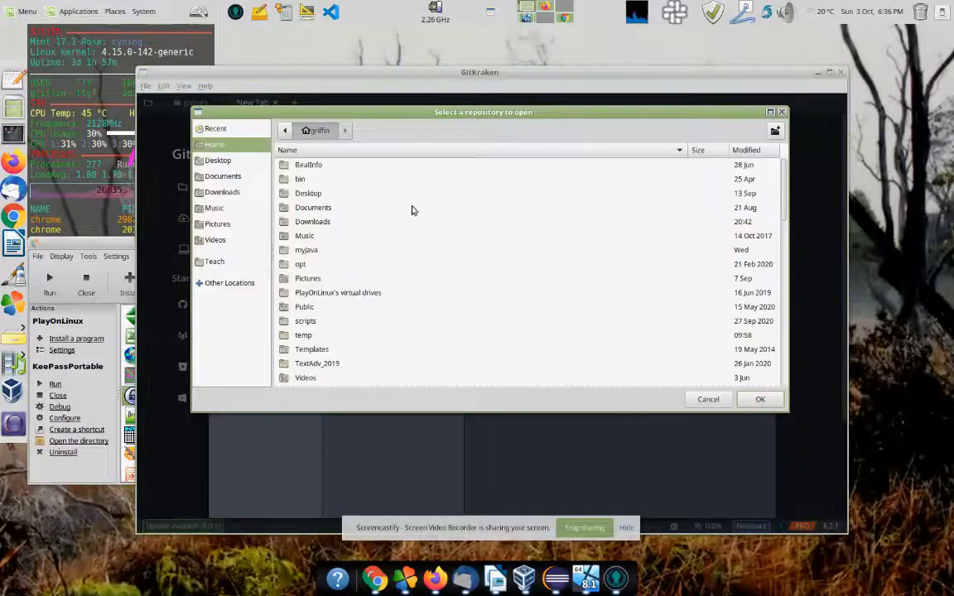
left_click(708, 401)
Step: Look through Init > GitHub.com and its account list, then close without creating a repo
left_click(230, 245)
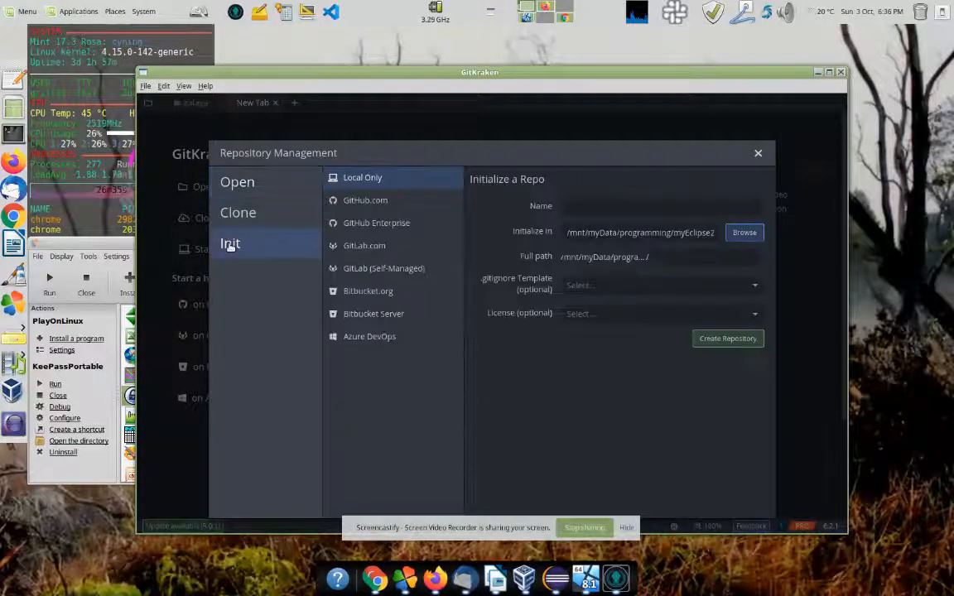
left_click(355, 202)
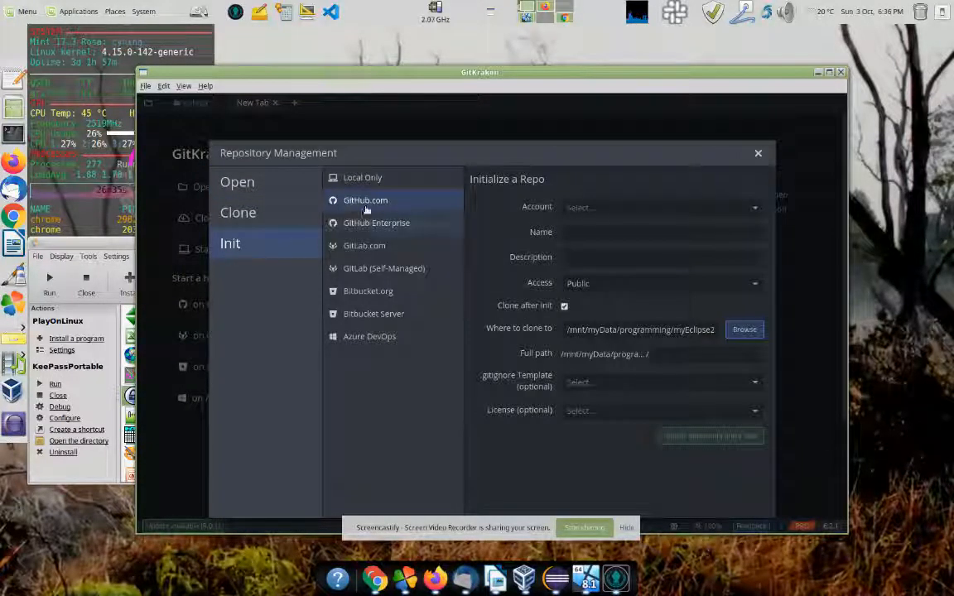
left_click(619, 209)
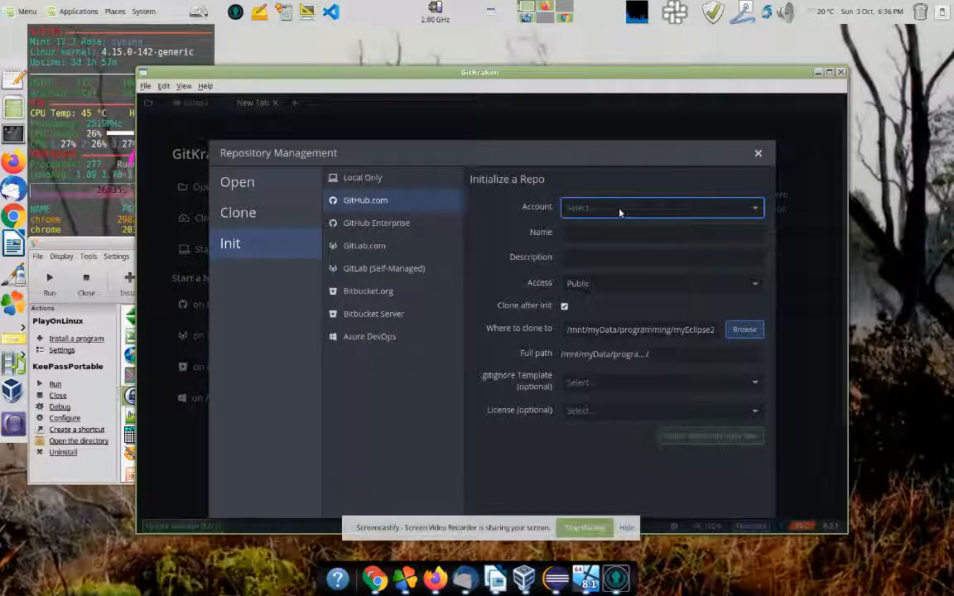
left_click(596, 207)
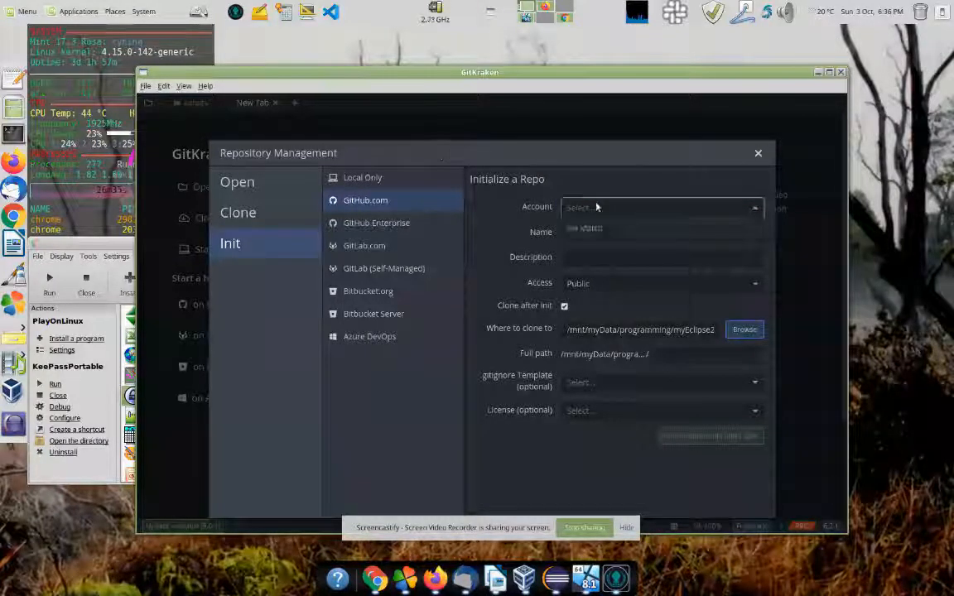
left_click(757, 156)
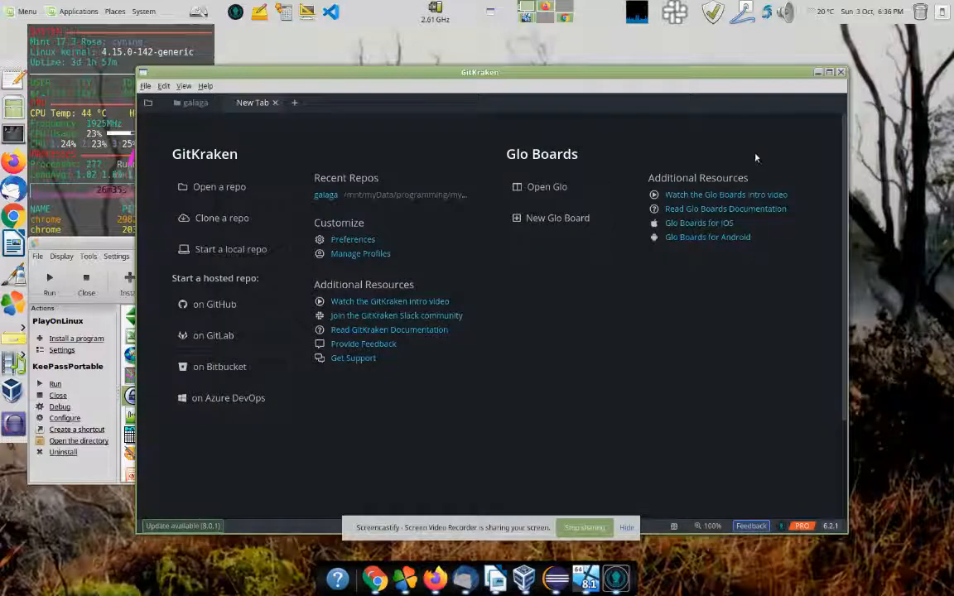
left_click(564, 19)
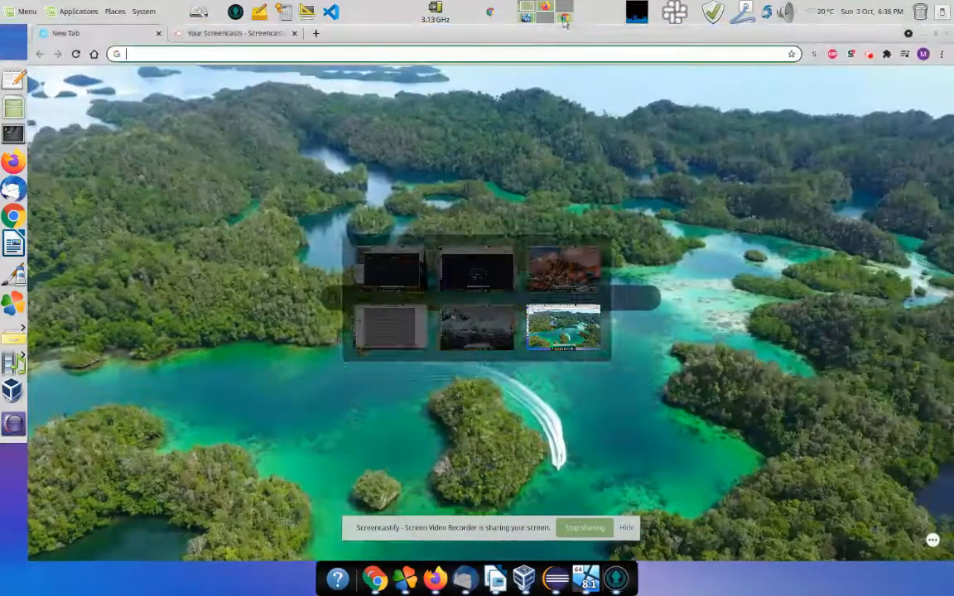
Step: Check the Screencastify recording status in Chrome and return to GitKraken's start page
left_click(869, 55)
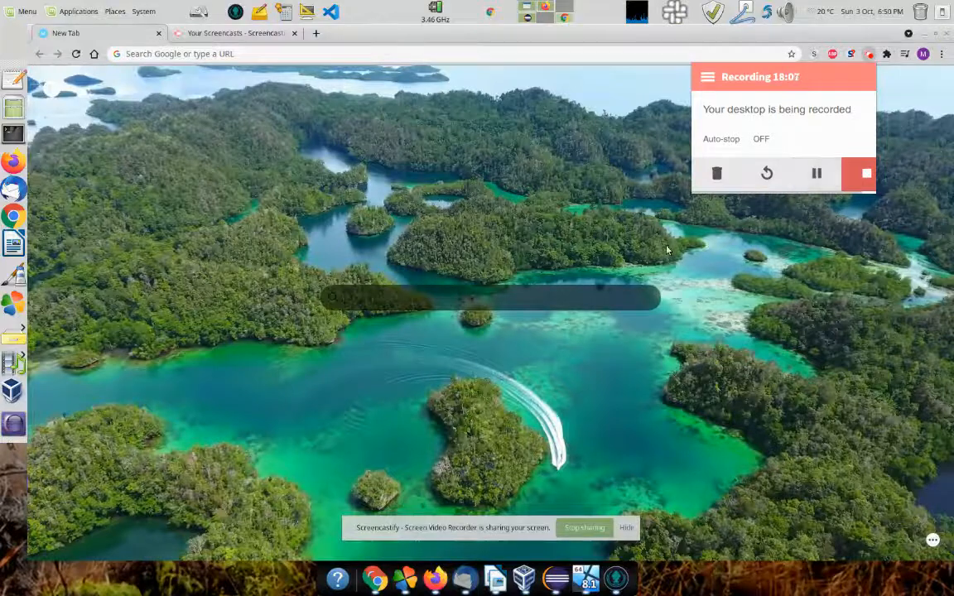
left_click(527, 9)
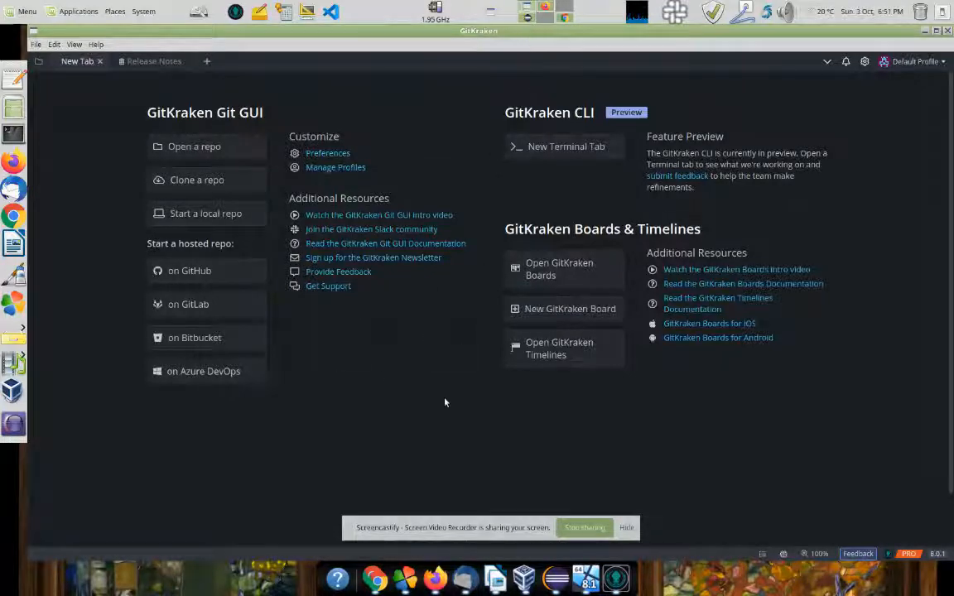
left_click(587, 579)
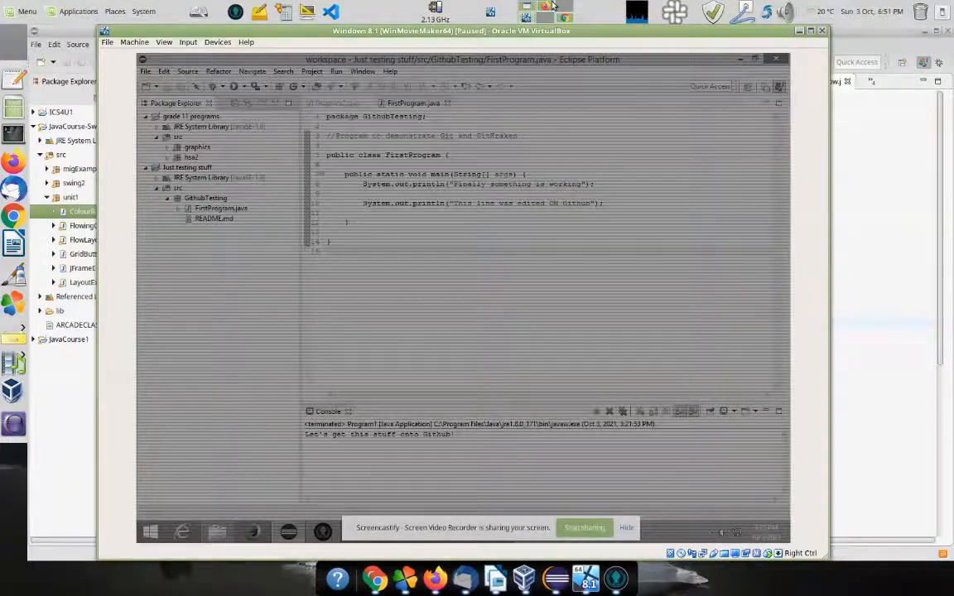
left_click(527, 9)
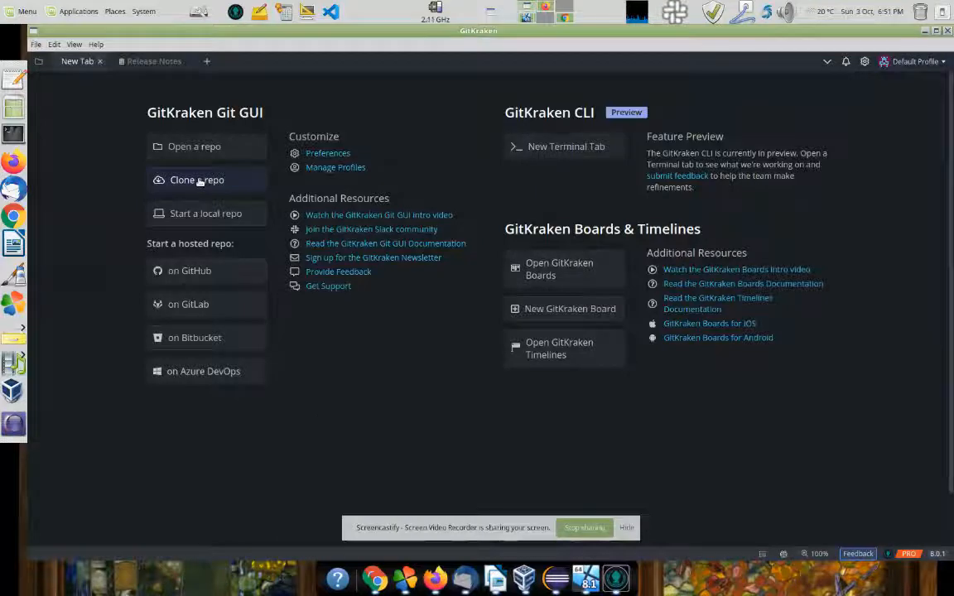
left_click(544, 15)
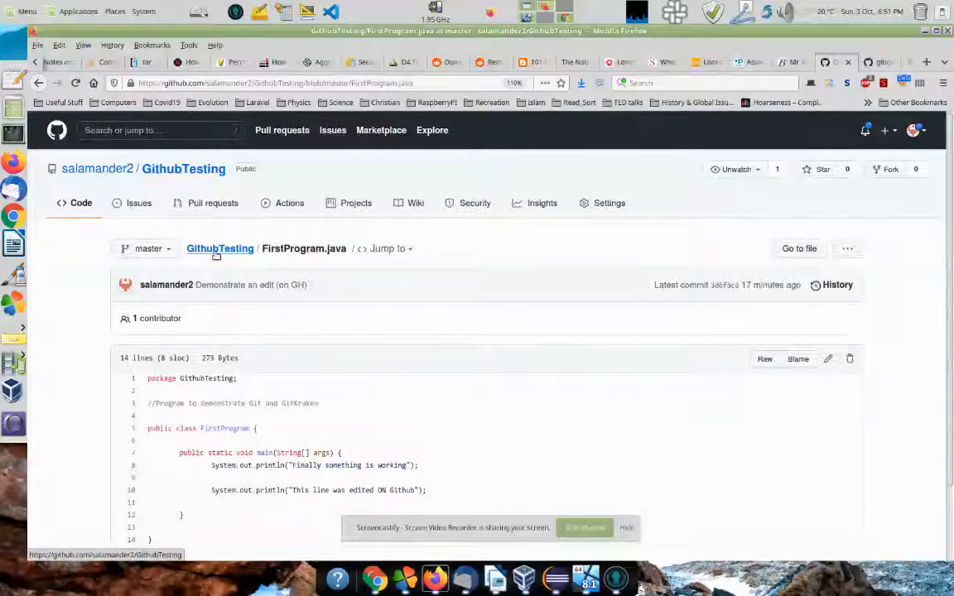
key("alt+Tab")
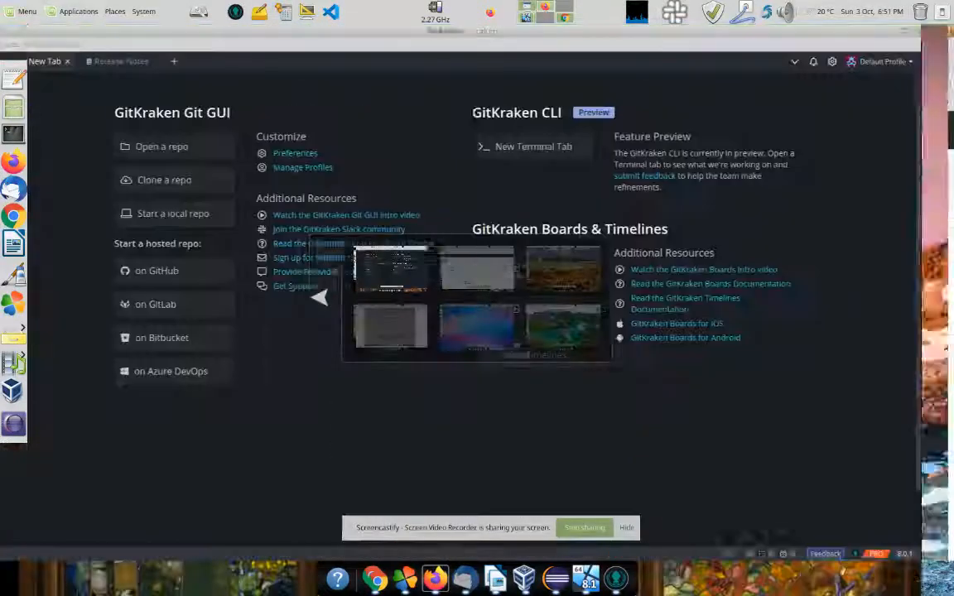
Step: Set the clone destination to /mnt/myData/programming/myEclipse2/ICS4U1/src
left_click(208, 181)
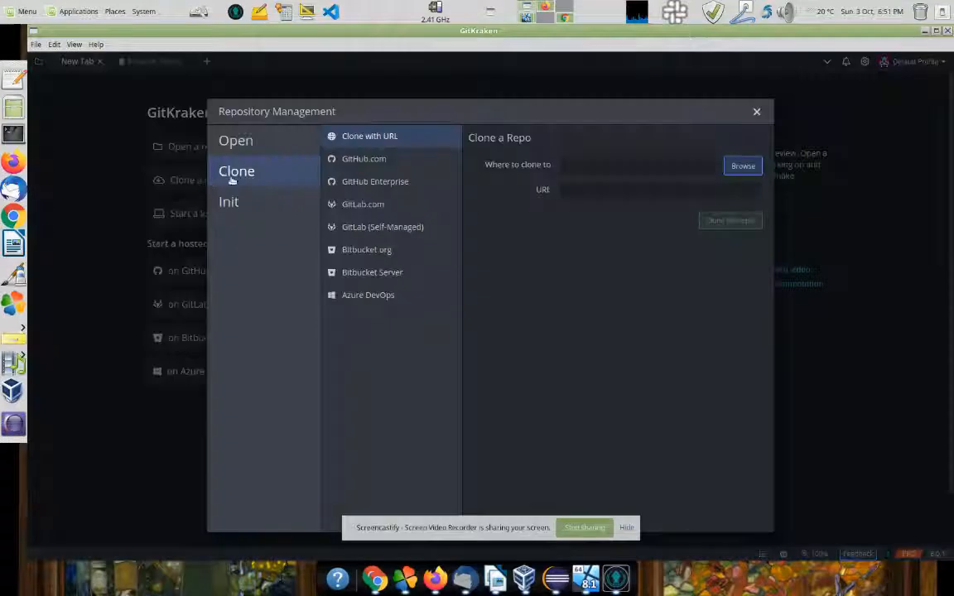
left_click(743, 165)
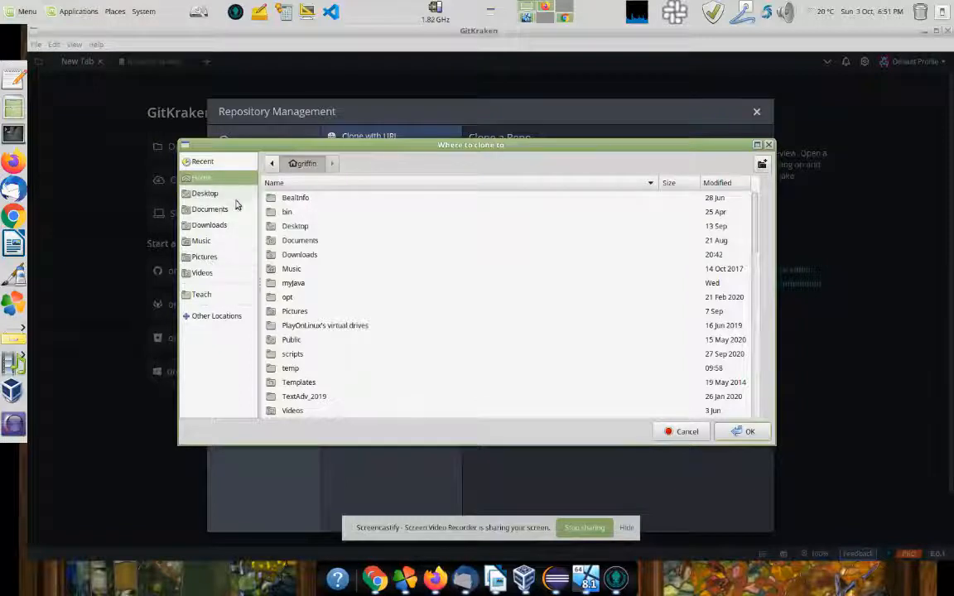
left_click(201, 318)
left_click(300, 183)
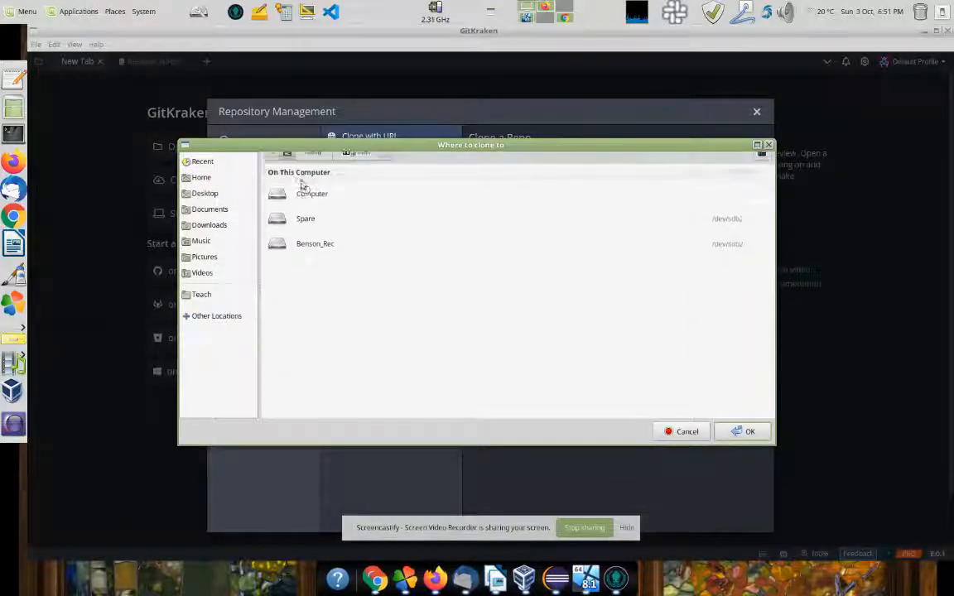
double_click(287, 340)
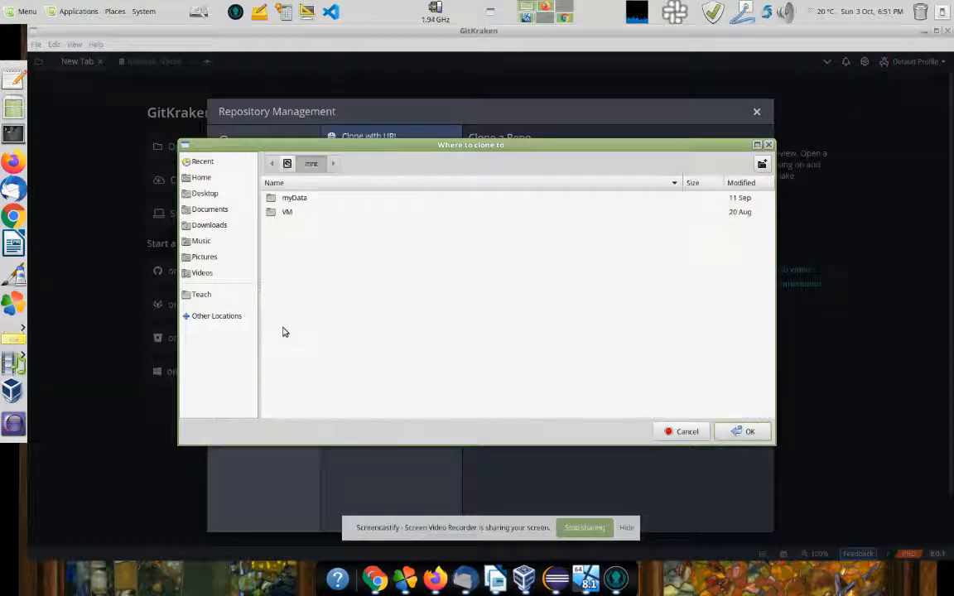
double_click(287, 199)
scroll(290, 354, "down", 3)
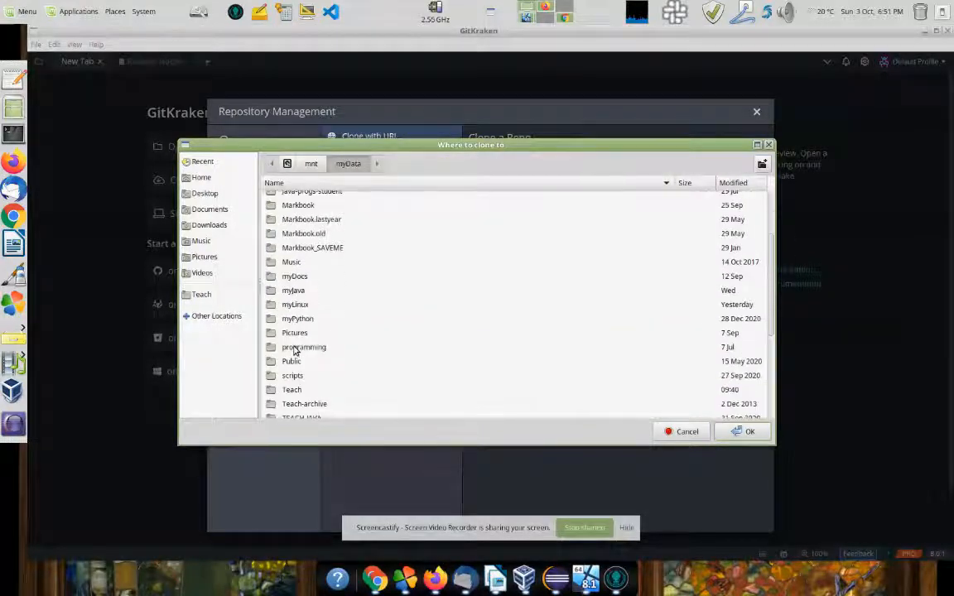
double_click(296, 349)
double_click(296, 312)
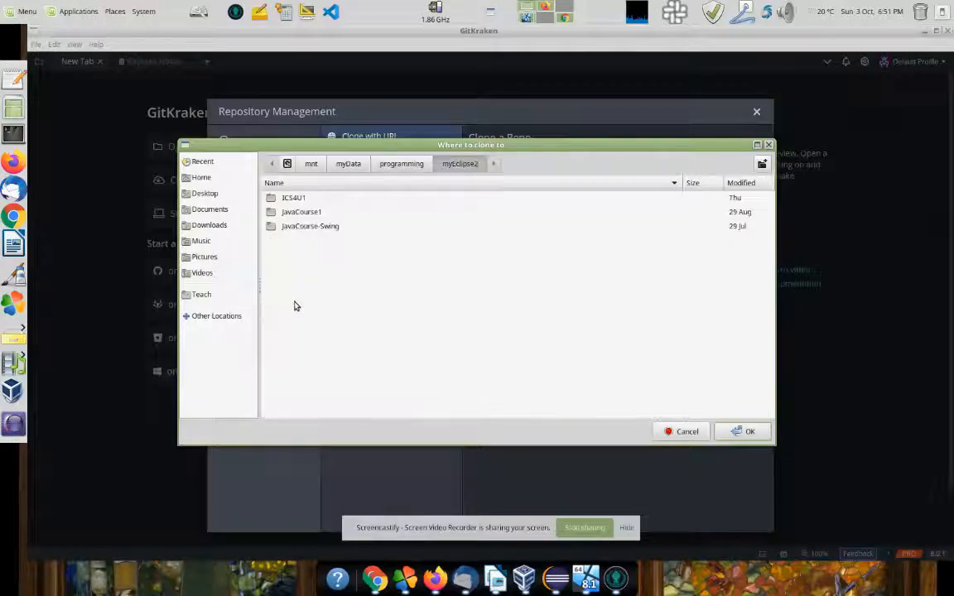
left_click(293, 200)
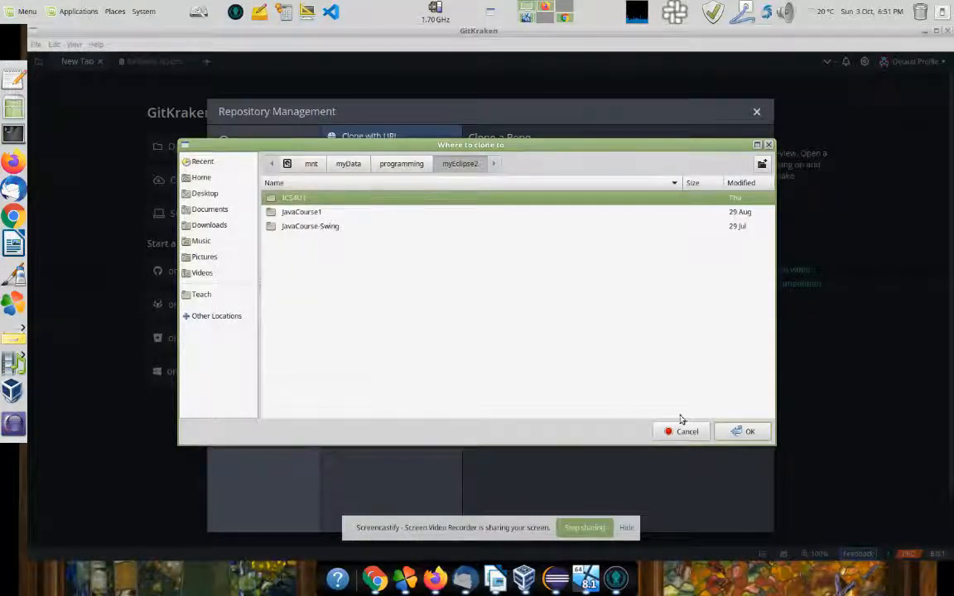
double_click(285, 199)
double_click(284, 212)
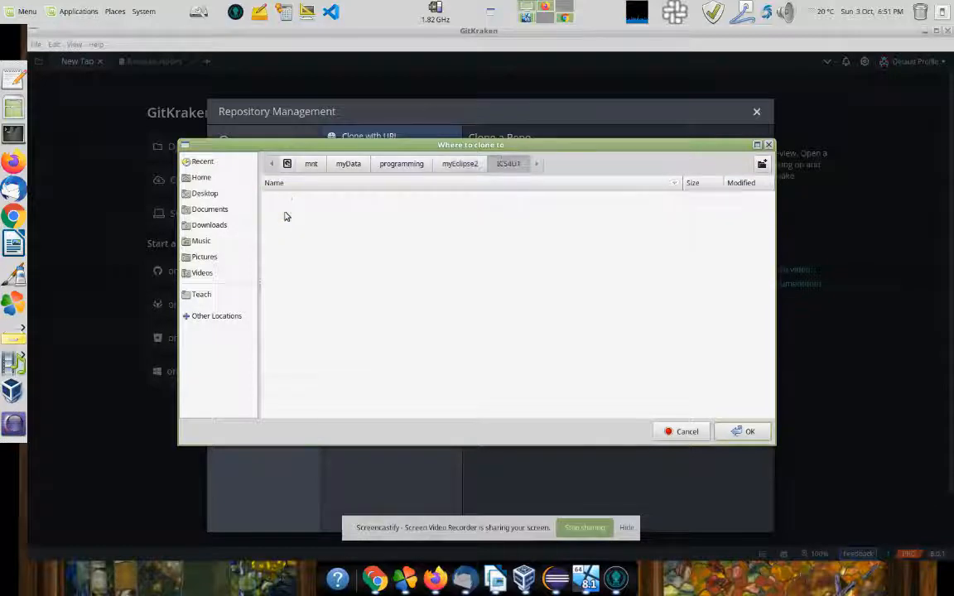
left_click(741, 431)
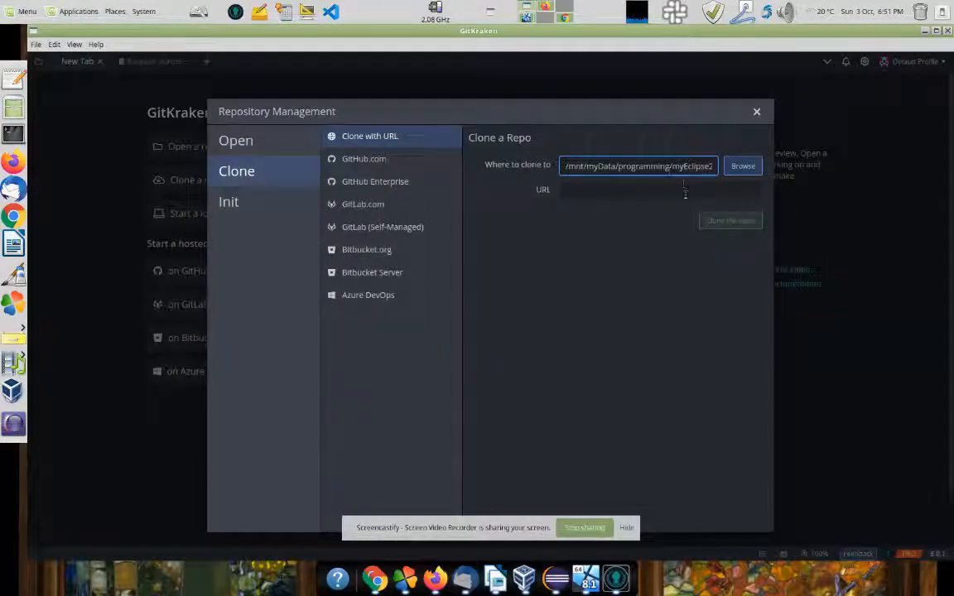
key("Right")
key("Right")
key("Right")
key("Right")
key("Right")
key("Right")
key("Right")
key("Right")
key("Right")
key("Right")
key("Right")
key("Right")
key("Right")
key("Right")
key("Right")
key("Right")
key("Right")
key("Right")
key("Right")
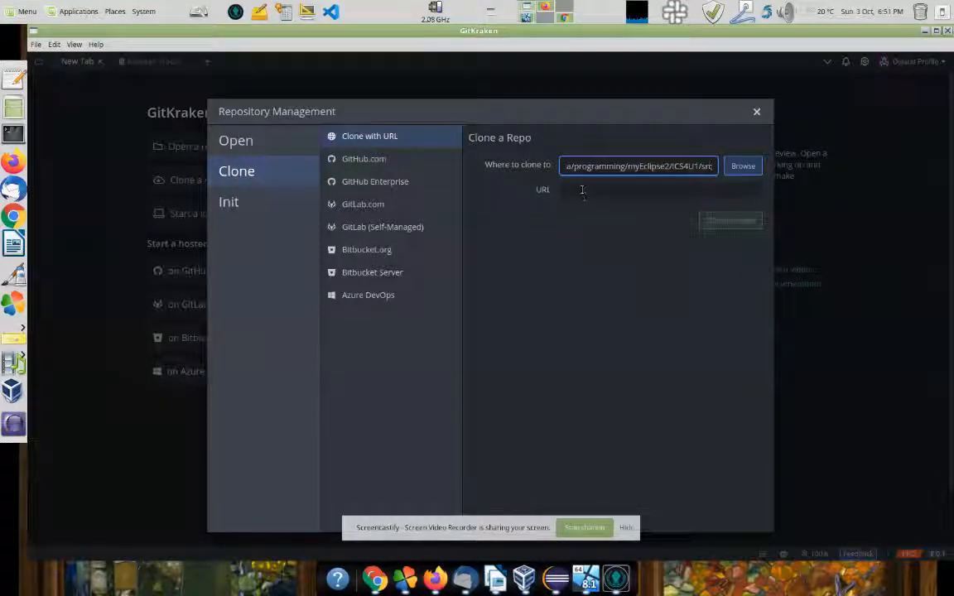
Step: Clone the GithubTesting repository from GitHub.com into that src folder
left_click(373, 161)
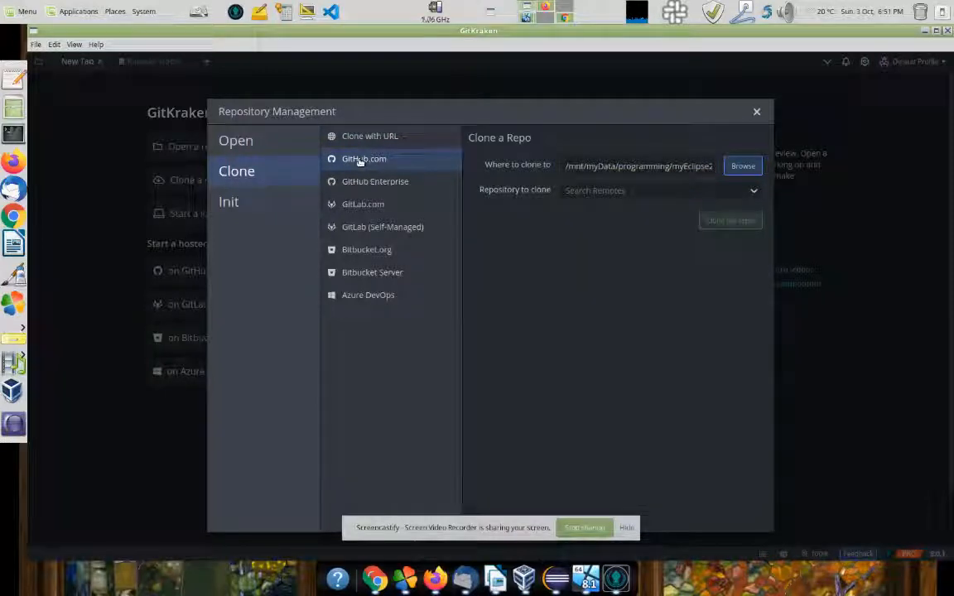
left_click(653, 166)
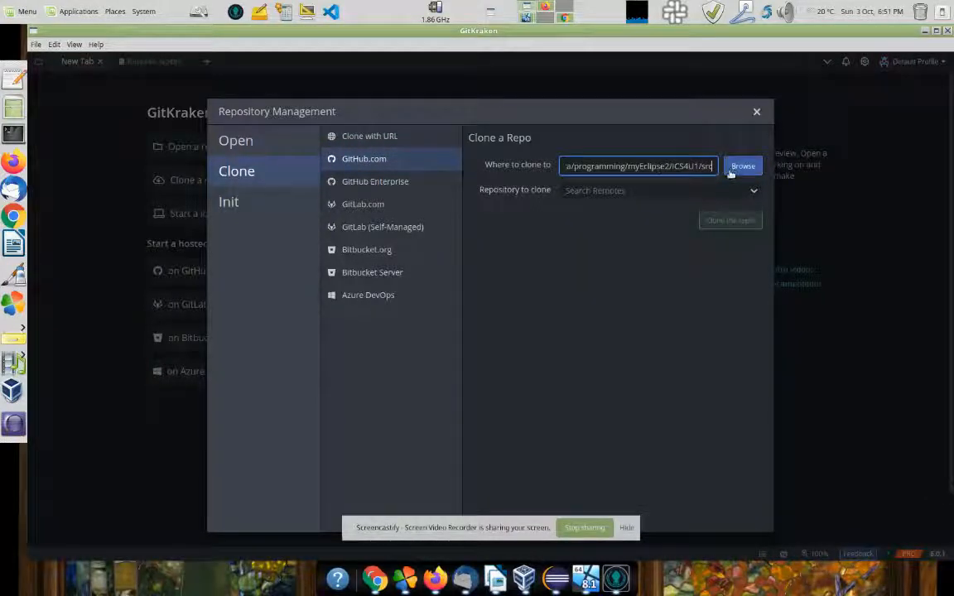
left_click(684, 192)
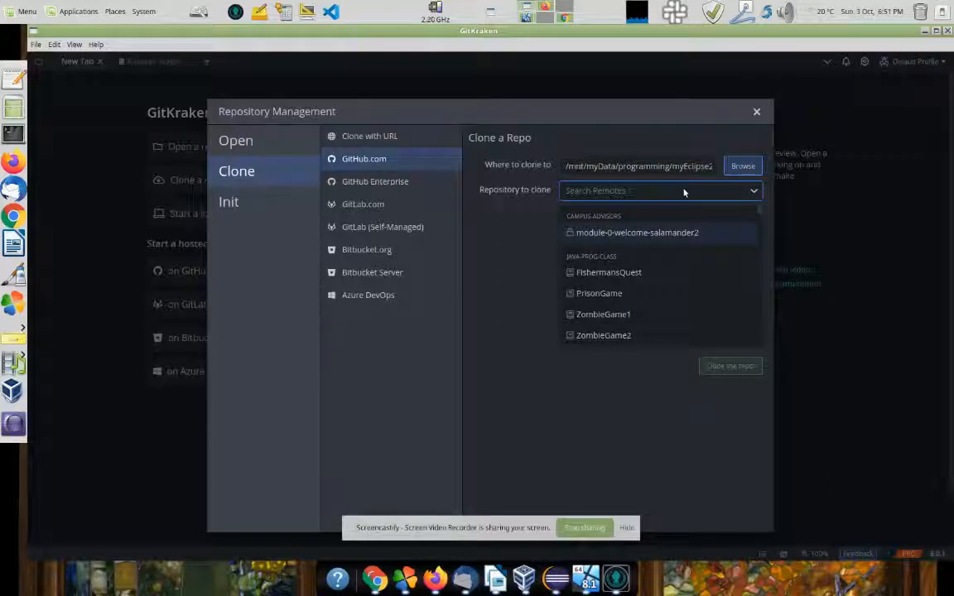
type("Testing")
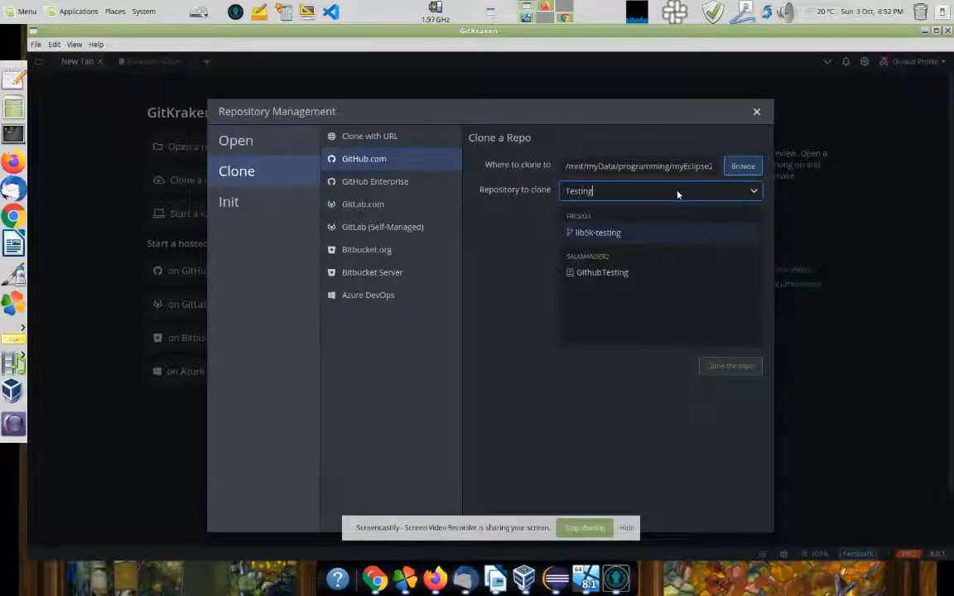
left_click(604, 278)
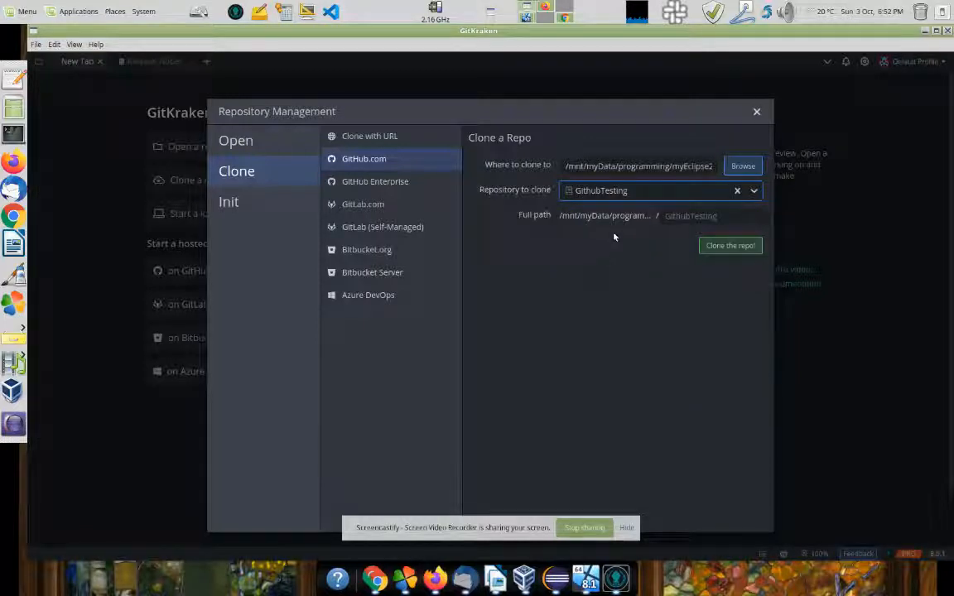
left_click(720, 247)
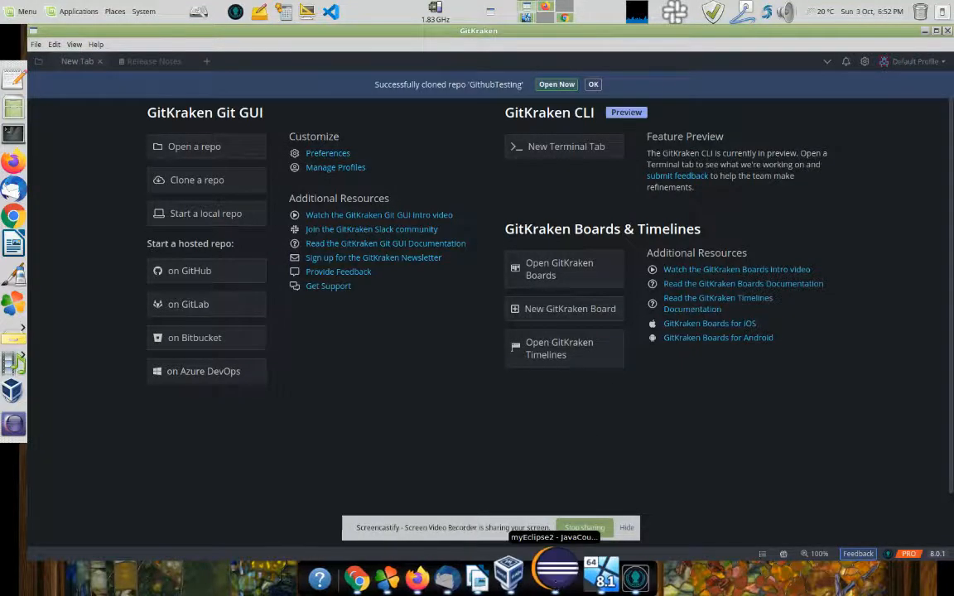
left_click(557, 578)
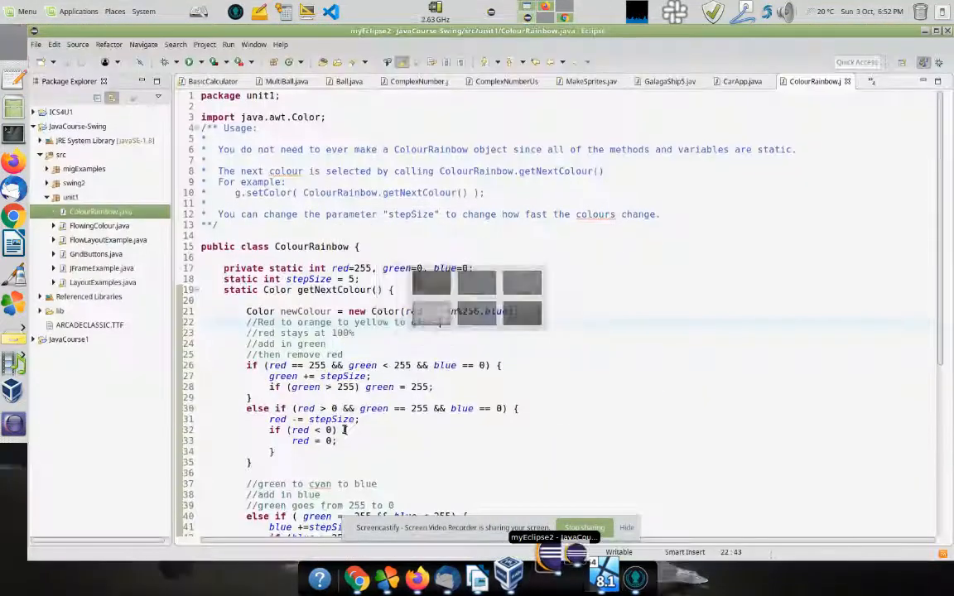
Step: Refresh ICS4U1/src and open the cloned GithubTesting/FirstProgram.java
left_click(33, 112)
left_click(40, 140)
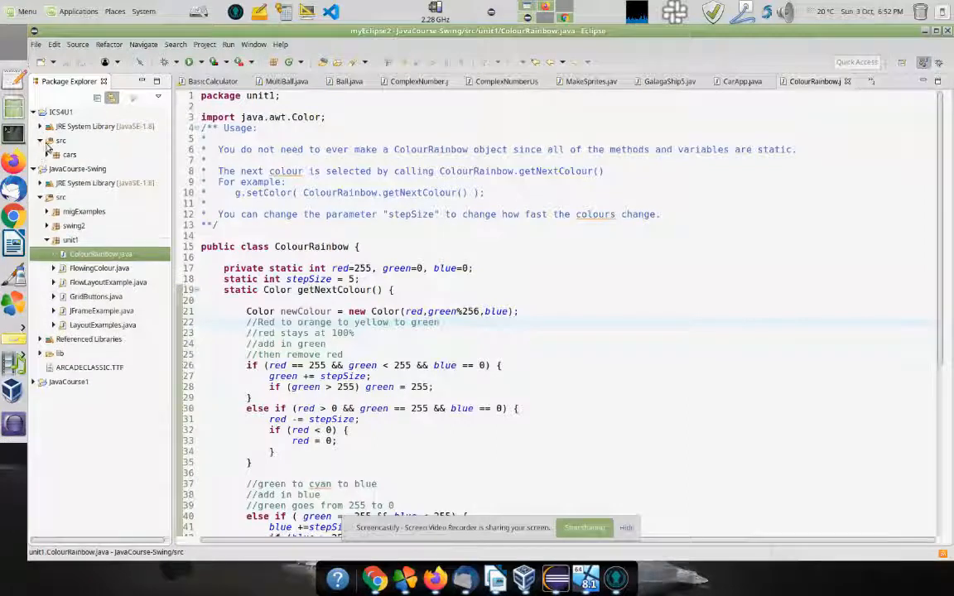
left_click(55, 142)
right_click(58, 145)
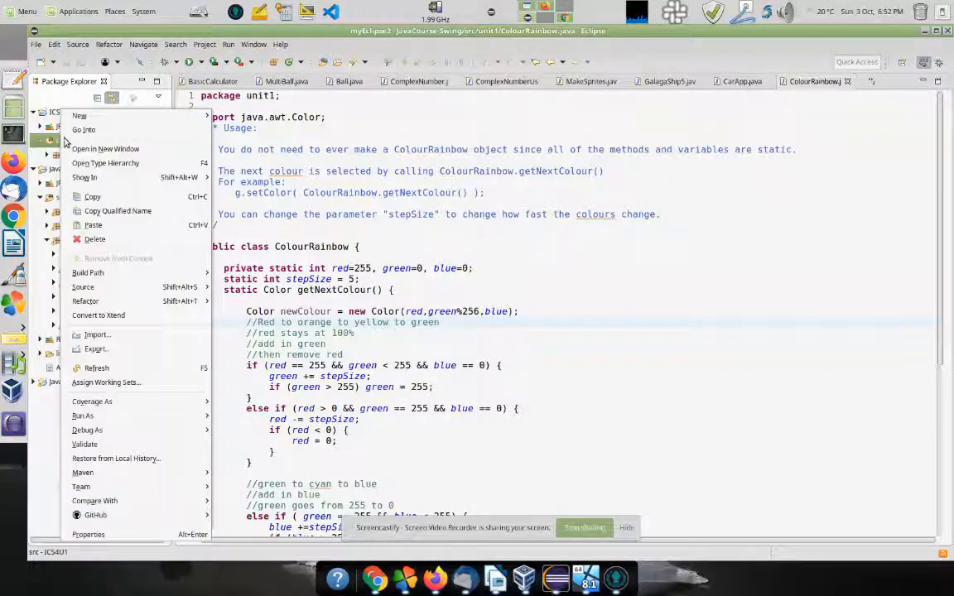
left_click(96, 368)
double_click(79, 170)
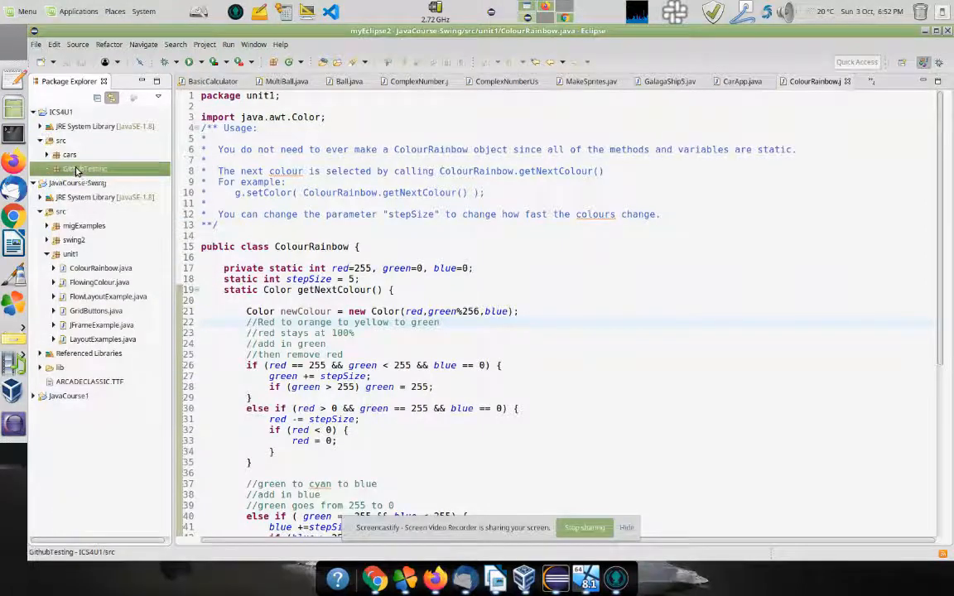
double_click(73, 184)
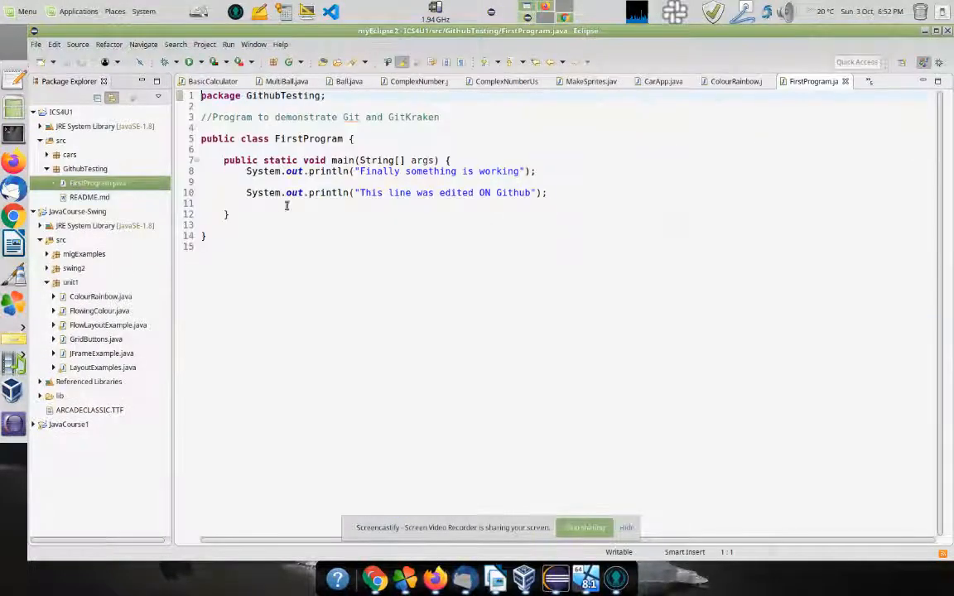
Step: Add a two-line println about editing at home and downloading at school, then save
left_click(553, 194)
key("Return")
key("Return")
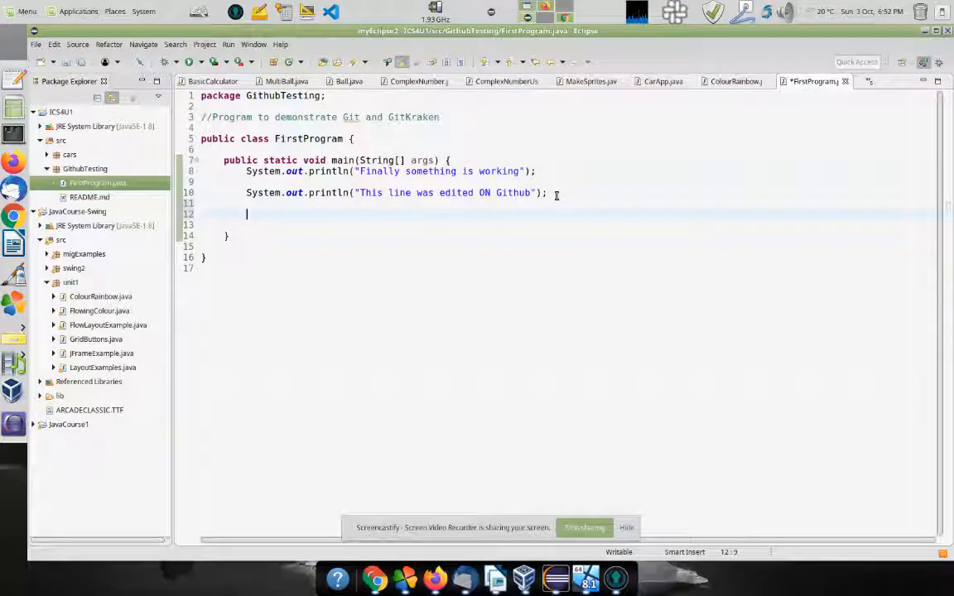
type("syso")
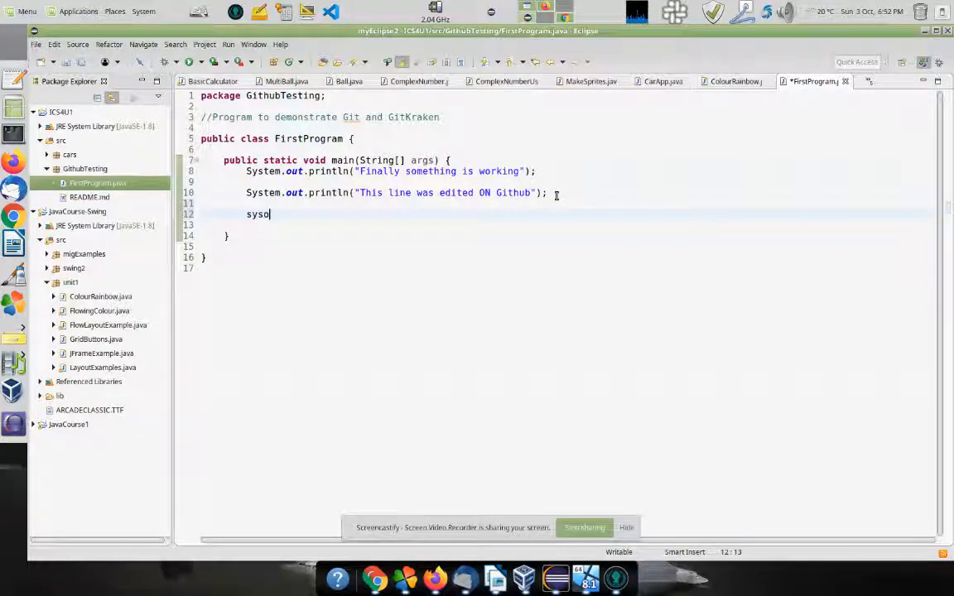
key("ctrl+space")
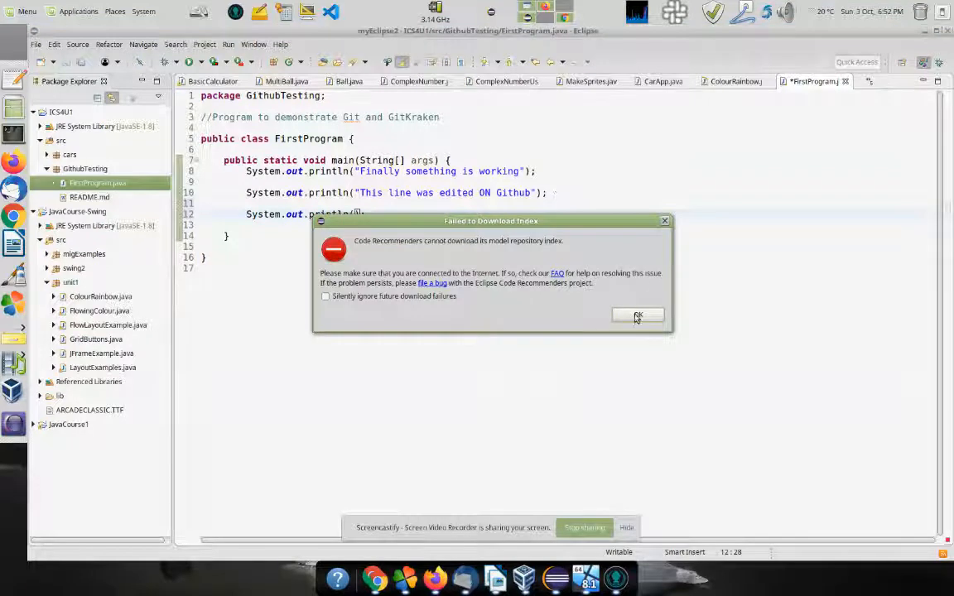
left_click(637, 317)
type("\"I am not")
key("BackSpace")
type("w editing thel")
key("BackSpace")
key("BackSpace")
key("BackSpace")
type("is progra")
type("m at ni")
type("m at hom")
type("e. Then I'")
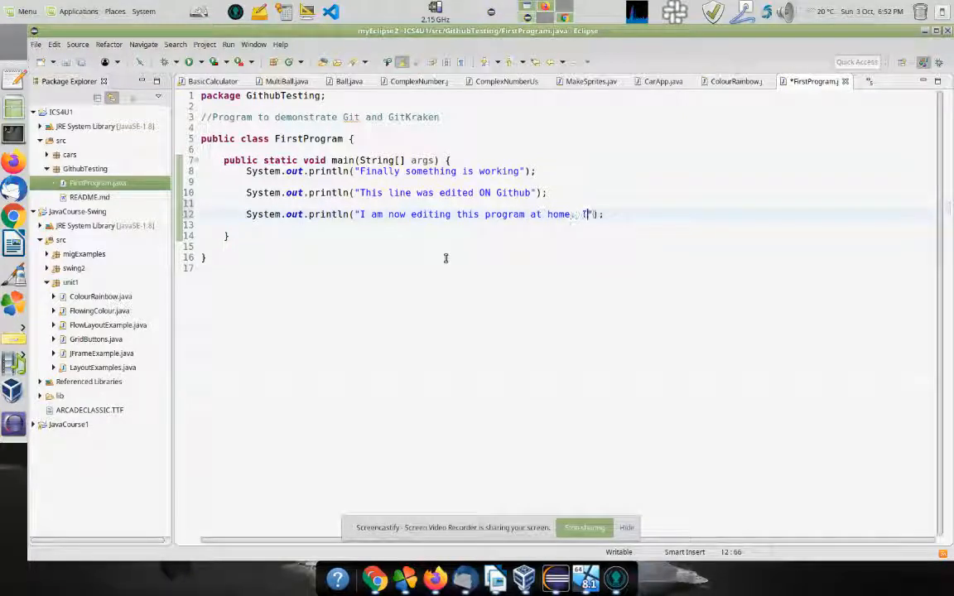
type("ll upload it and when I get to school I can download")
type("it there")
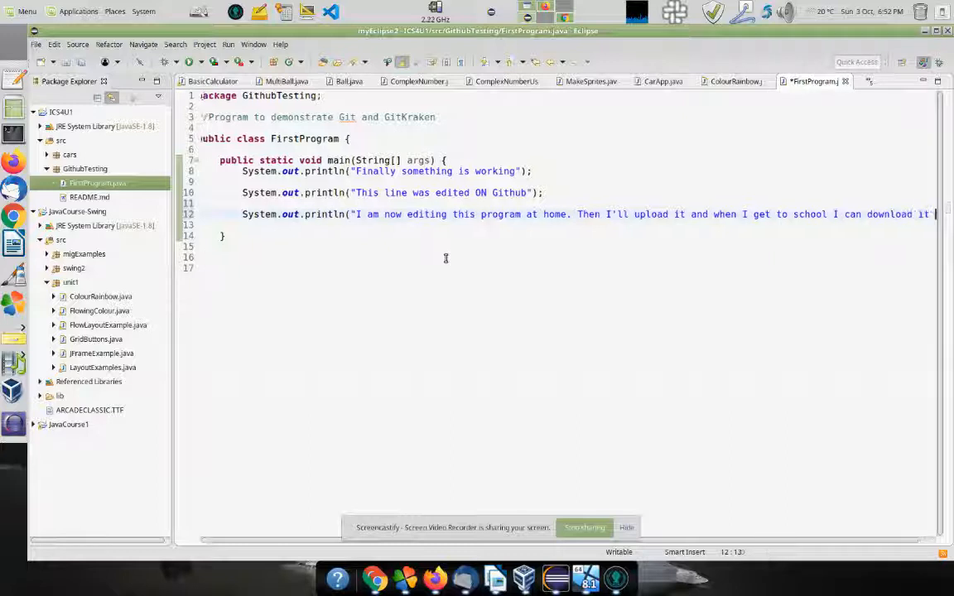
type("\");")
left_click(535, 214)
key("Return")
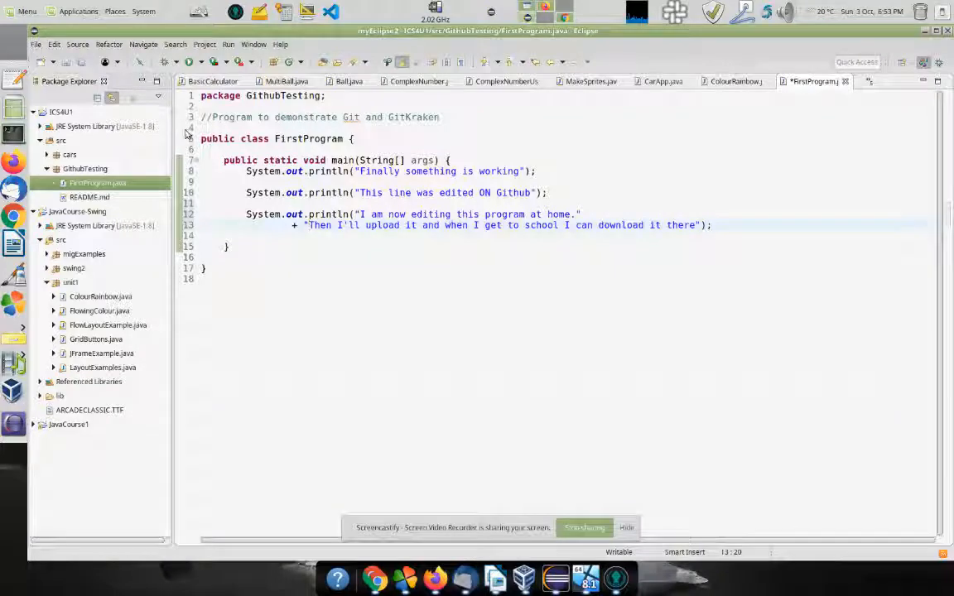
key("ctrl+s")
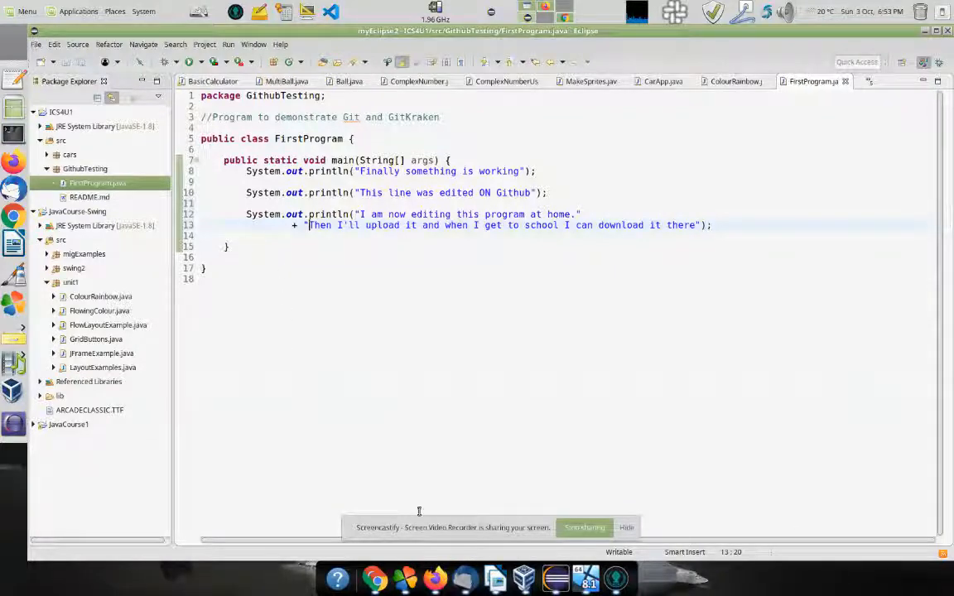
left_click(613, 579)
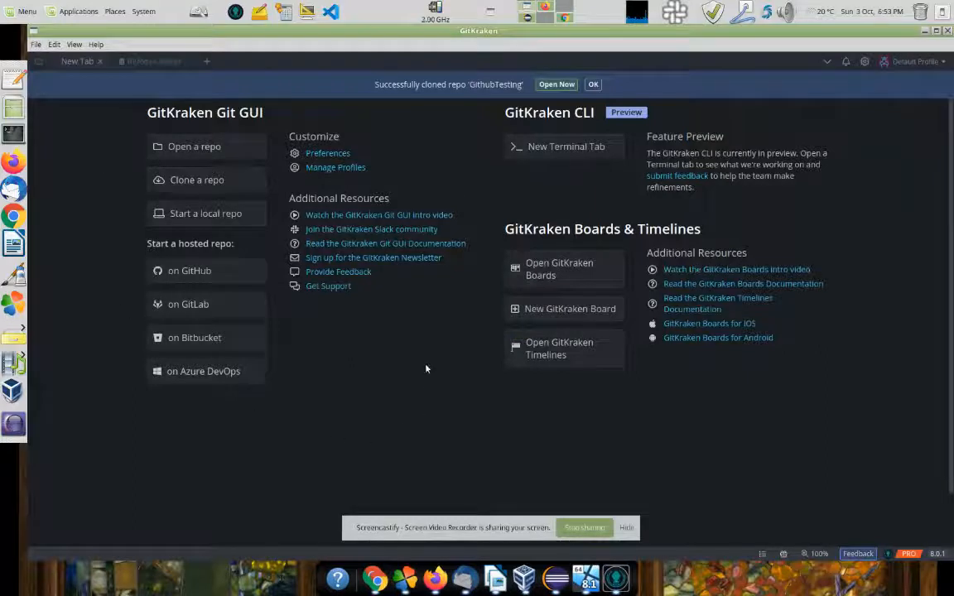
Step: Open the cloned GithubTesting repo, browse its three earlier commits, and view FirstProgram.java's WIP diff
left_click(553, 85)
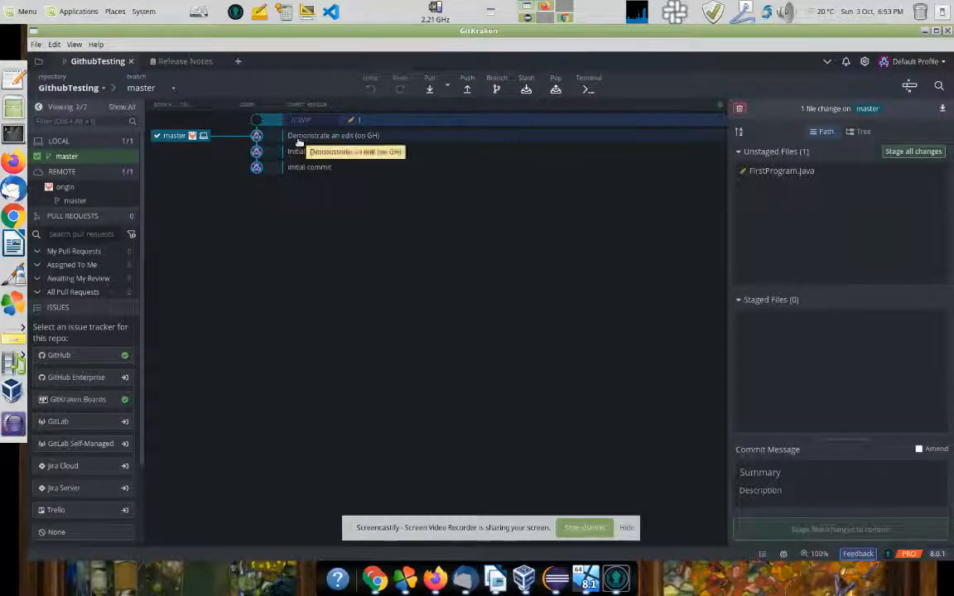
left_click(299, 167)
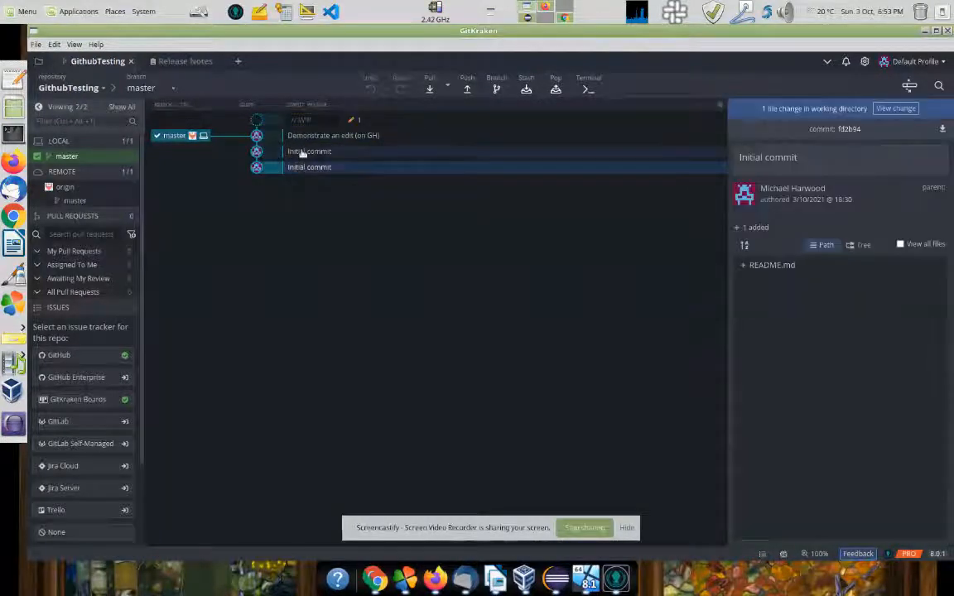
left_click(303, 153)
left_click(295, 135)
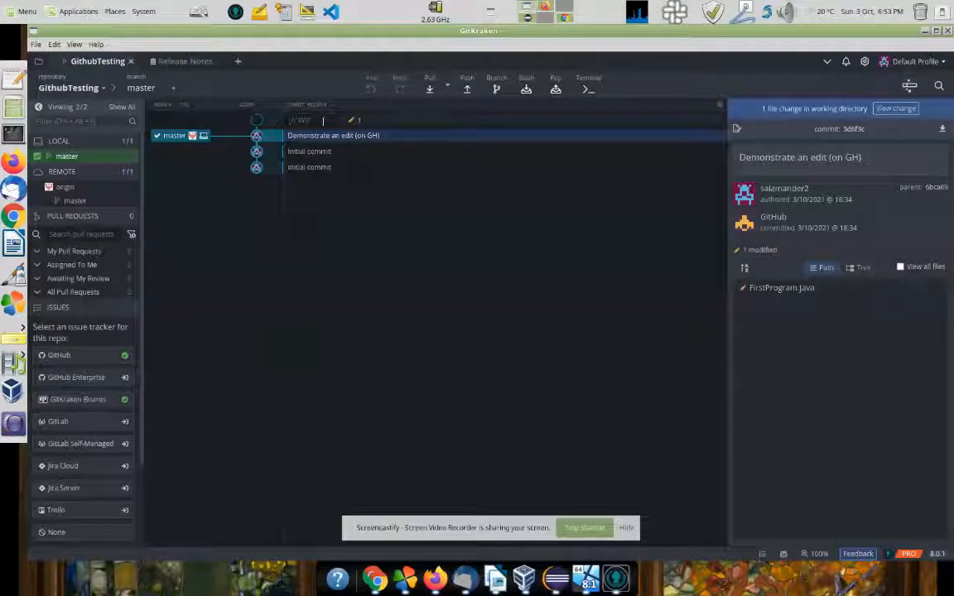
left_click(326, 121)
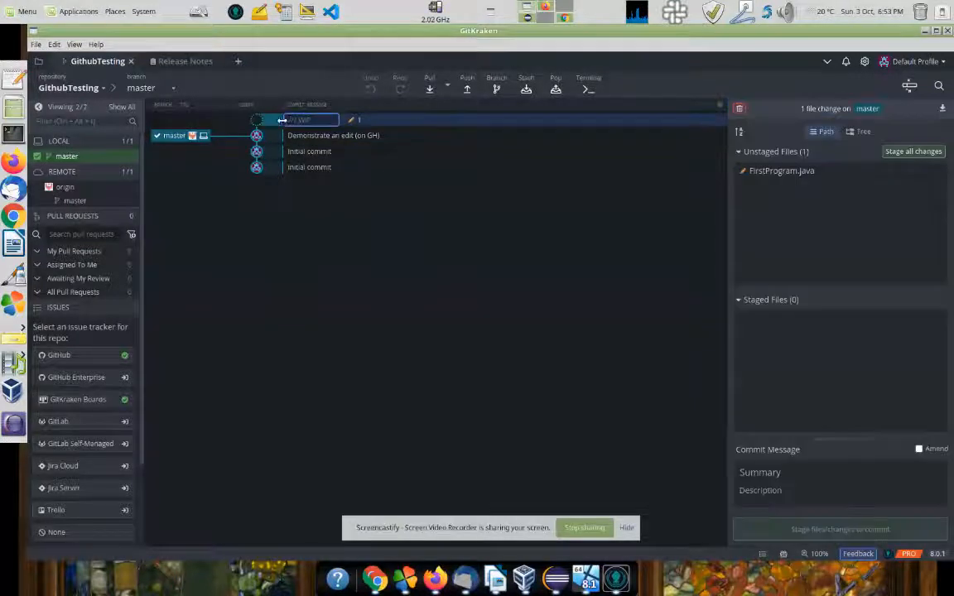
left_click(762, 173)
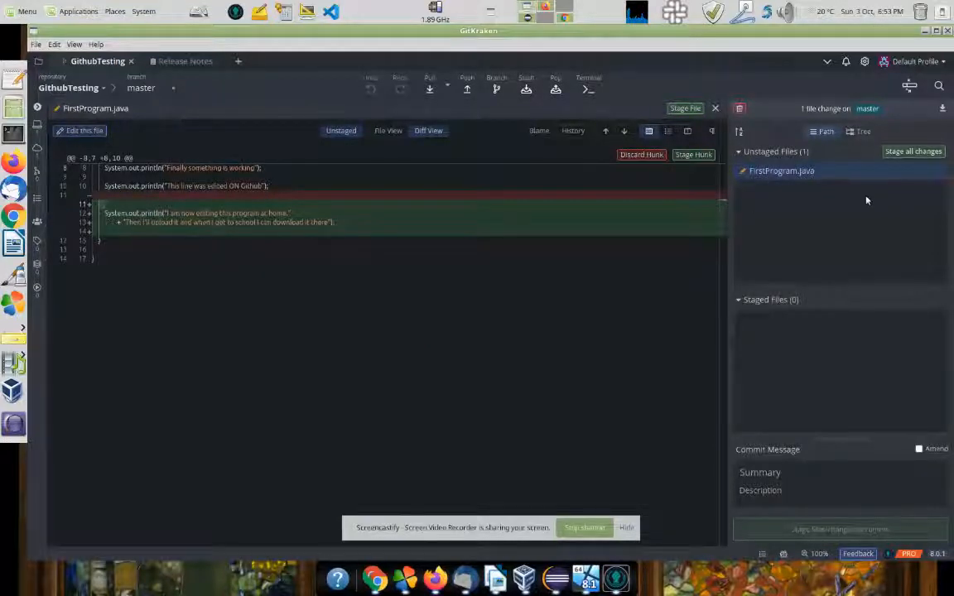
Step: Stage and commit the FirstProgram.java change as 'Added cool stuff' and push it to origin
left_click(901, 154)
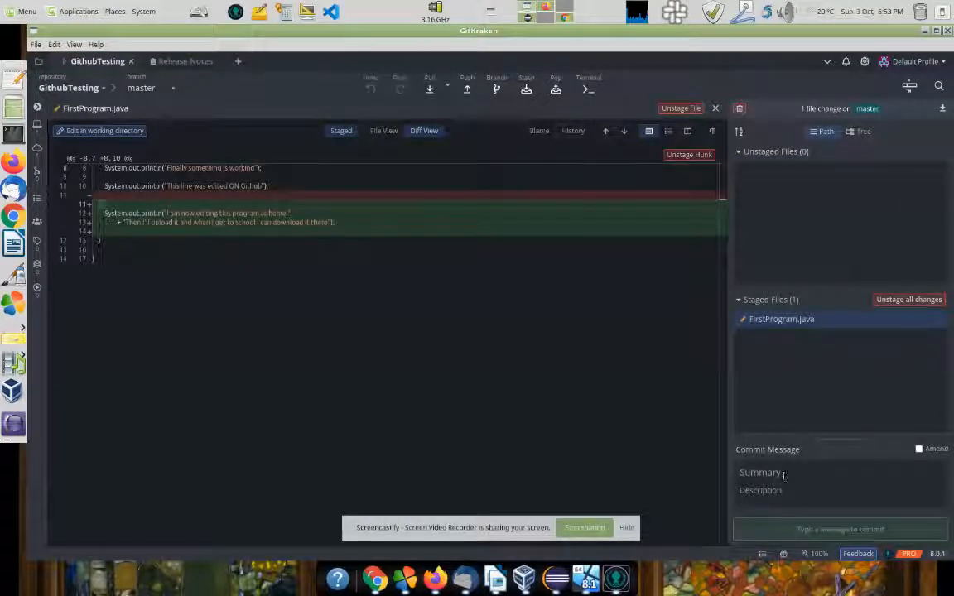
left_click(783, 473)
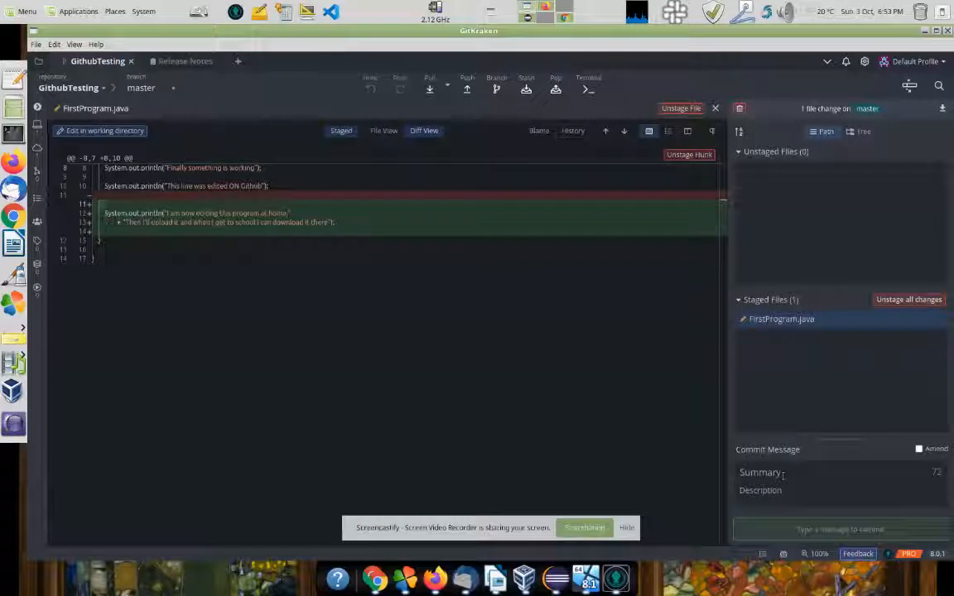
type("Added cool stuff")
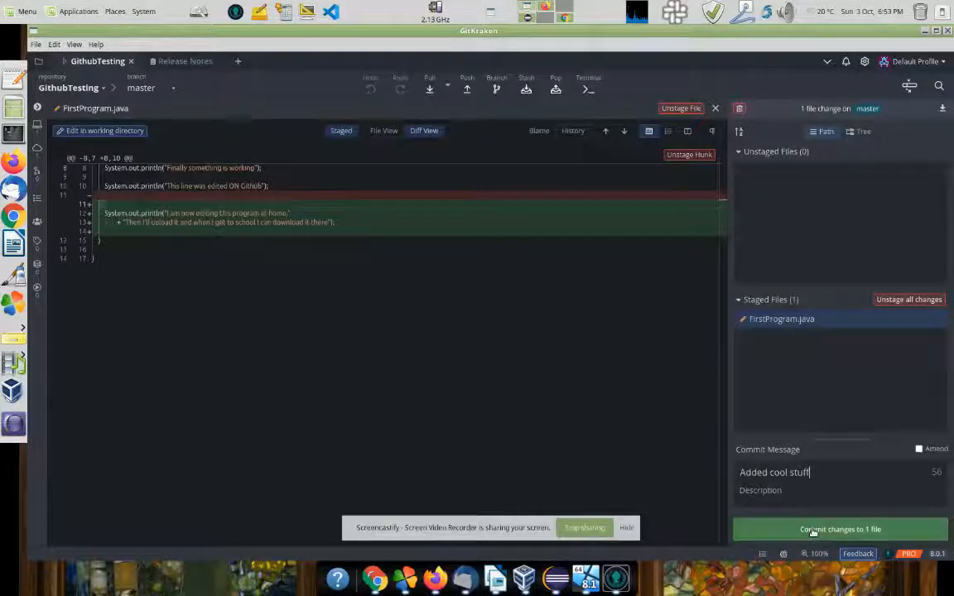
left_click(807, 529)
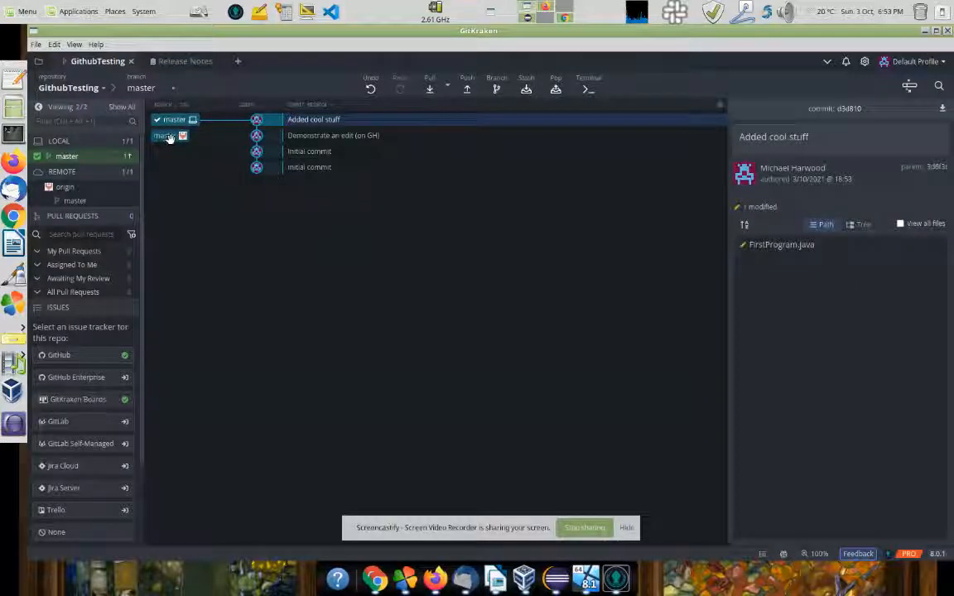
left_click(467, 89)
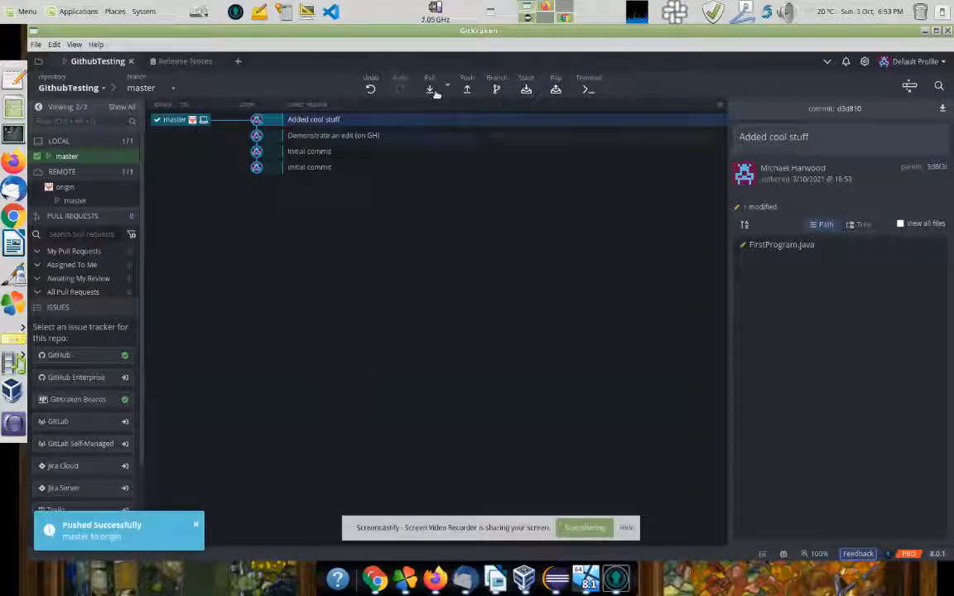
left_click(544, 8)
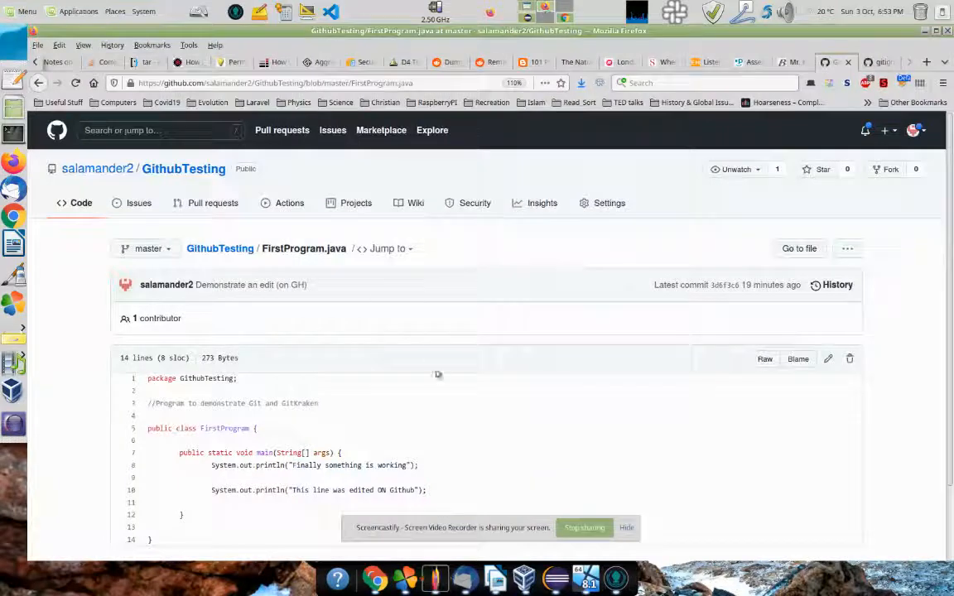
Step: Reload GitHub's FirstProgram.java page and scroll to confirm the new println lines arrived
key("F5")
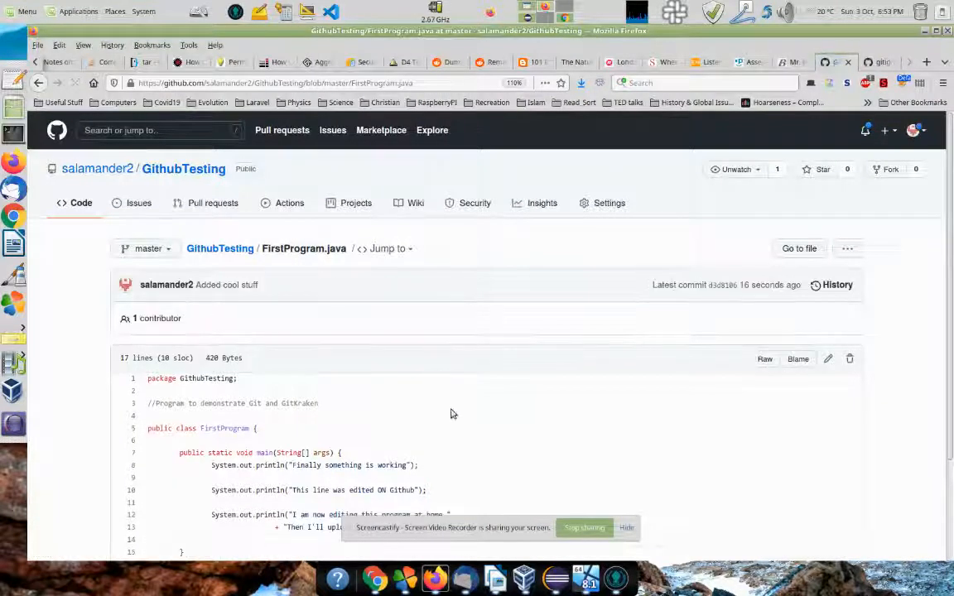
scroll(480, 441, "down", 1)
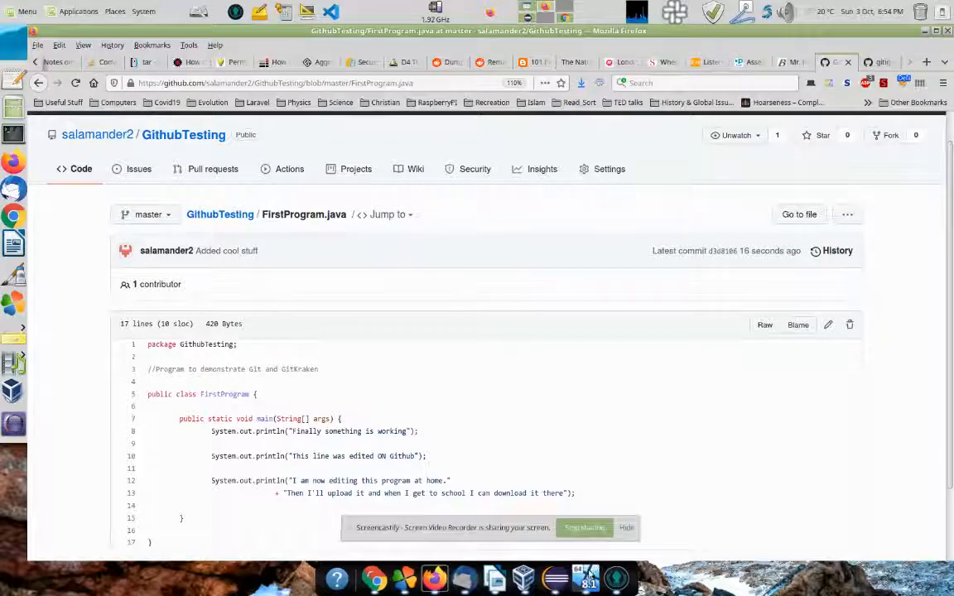
key("alt+Tab")
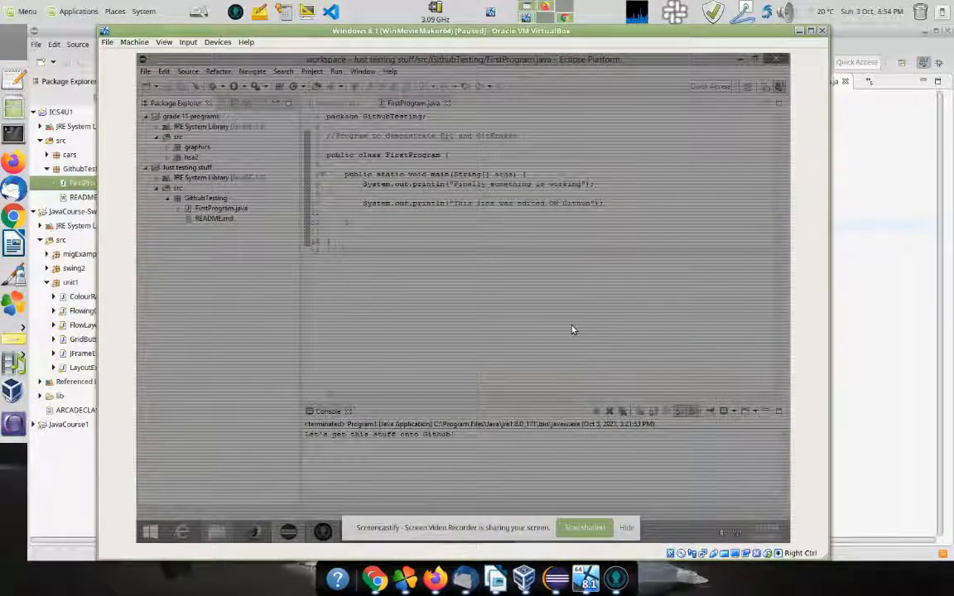
Step: Resume the Windows VM and pull 'Added cool stuff' into its GithubTesting repo via GitKraken
key("ctrl+p")
left_click(526, 283)
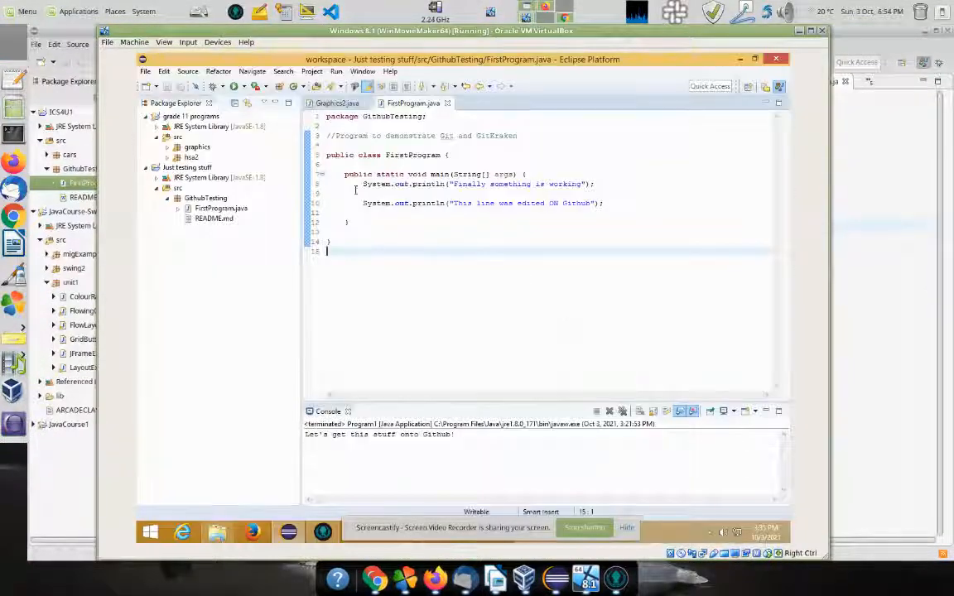
left_click(322, 532)
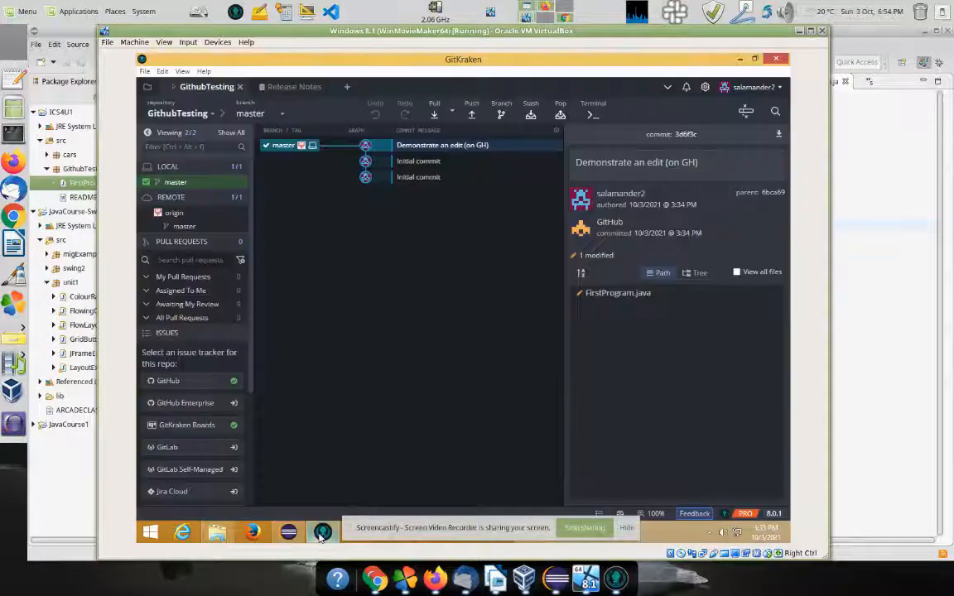
left_click(434, 115)
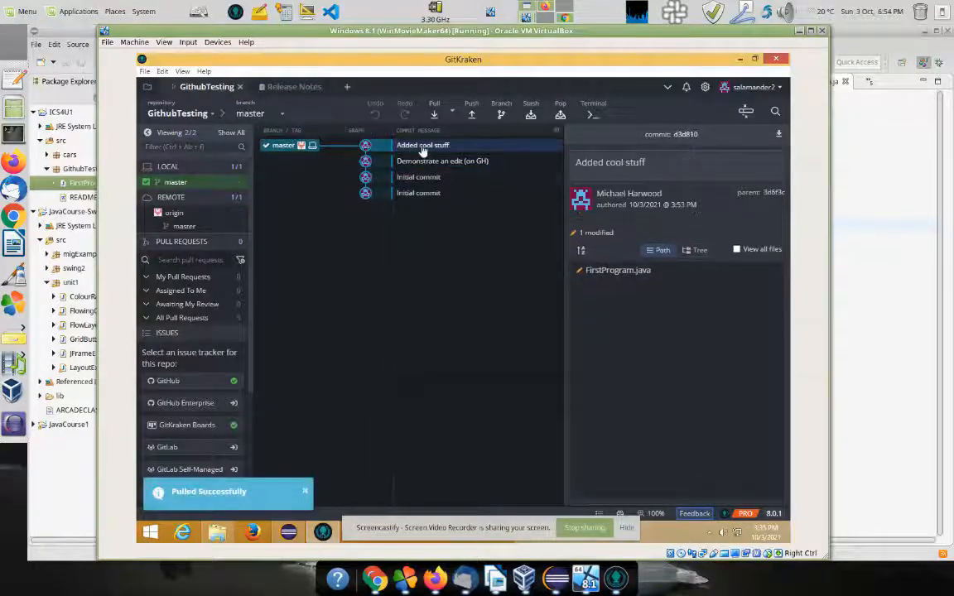
left_click(287, 530)
Step: Reload the pulled FirstProgram.java in the VM's Eclipse, check the grade 11 programs project, then compare with the host Eclipse
left_click(523, 301)
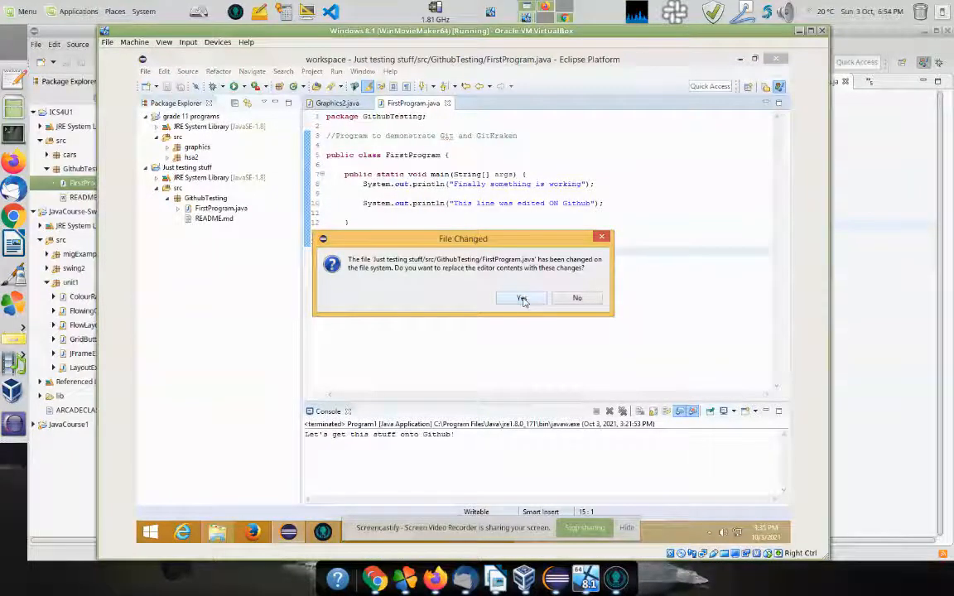
left_click(522, 299)
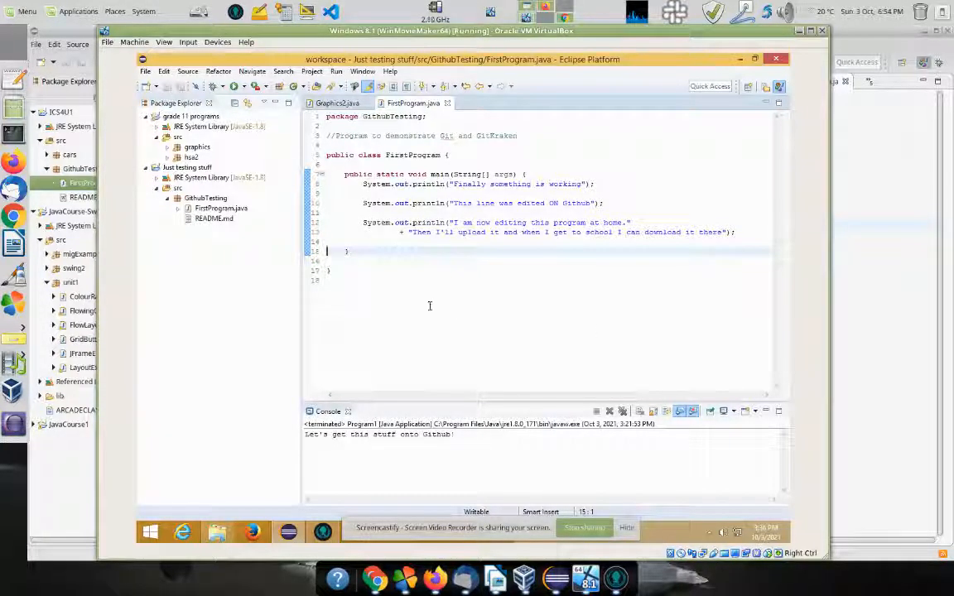
left_click(158, 117)
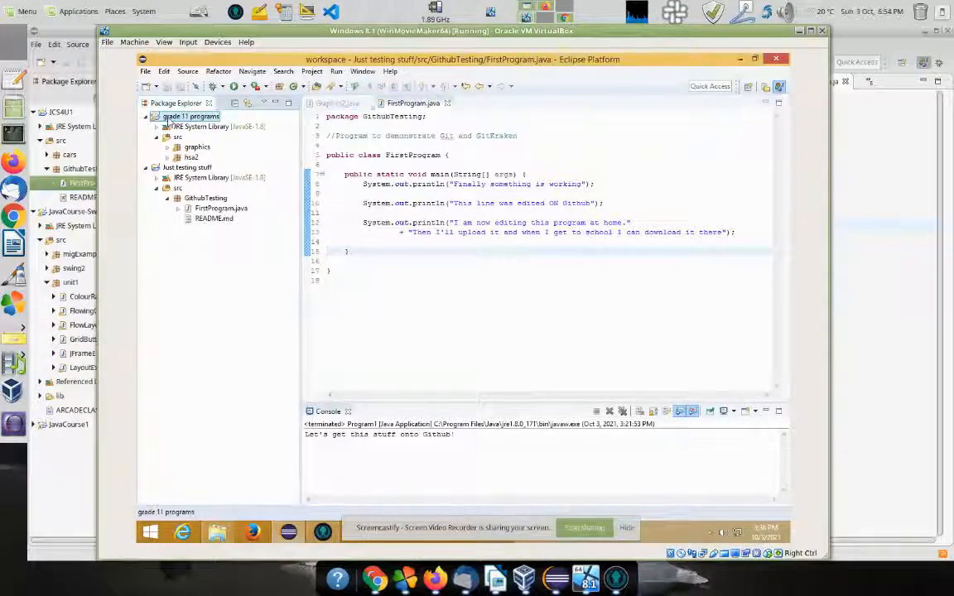
left_click(205, 198)
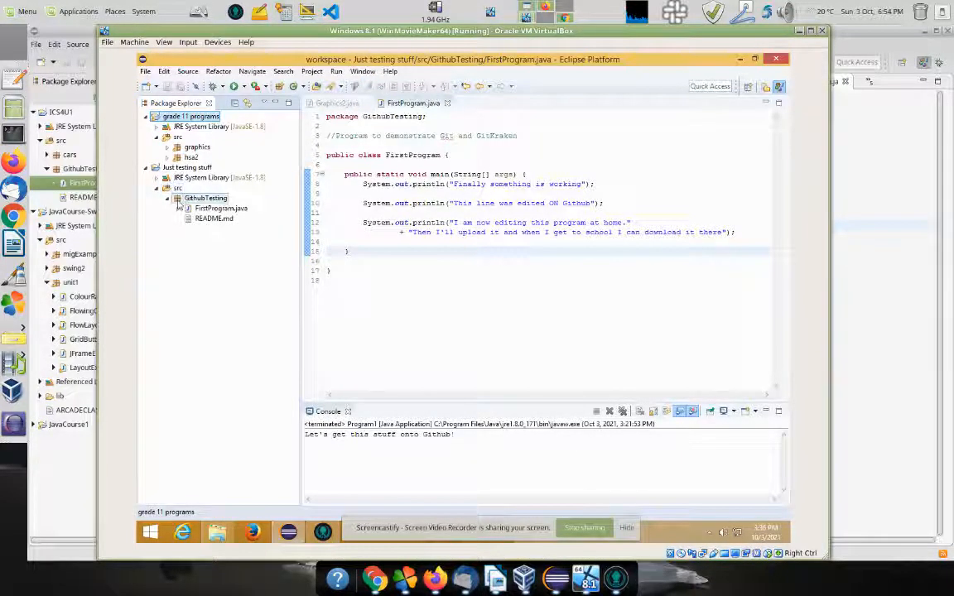
left_click(165, 118)
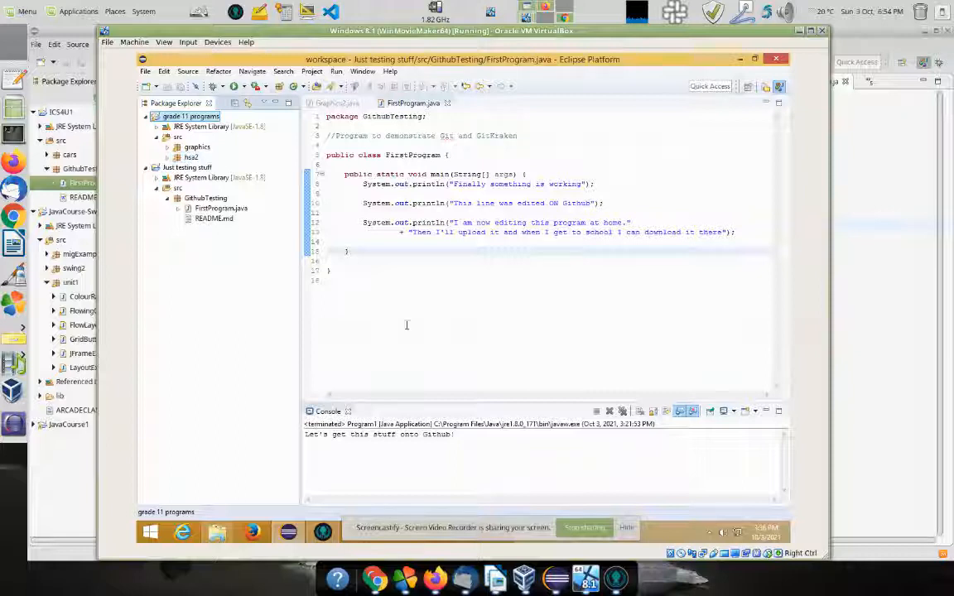
left_click(556, 578)
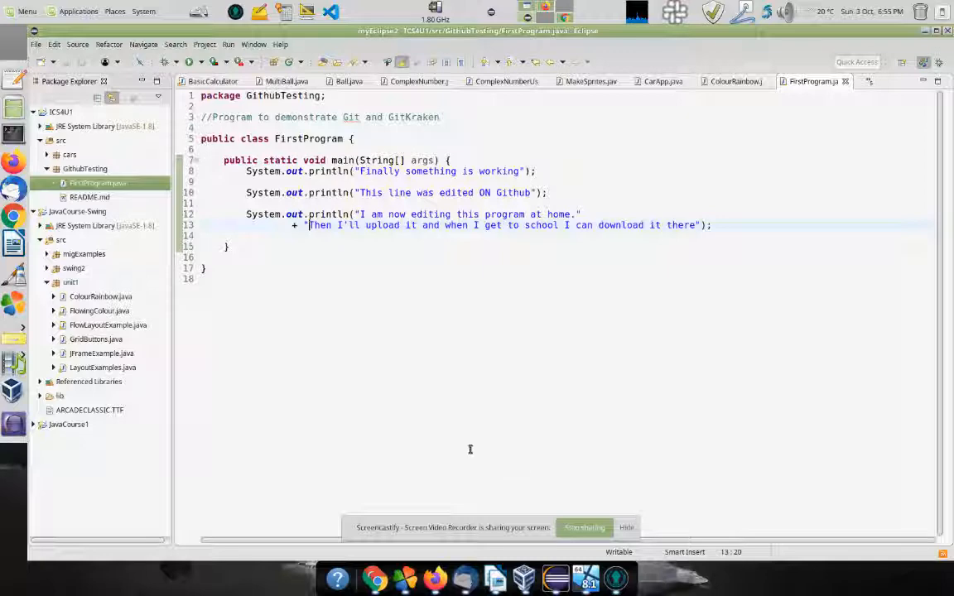
Step: Open GitHub's Eclipse.gitignore template in the VM's Firefox
left_click(588, 578)
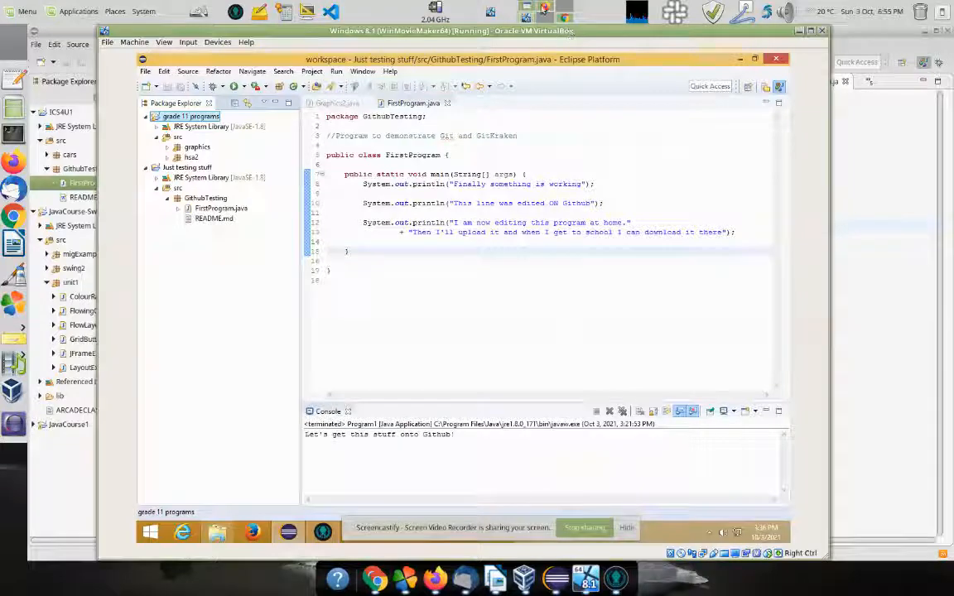
left_click(544, 8)
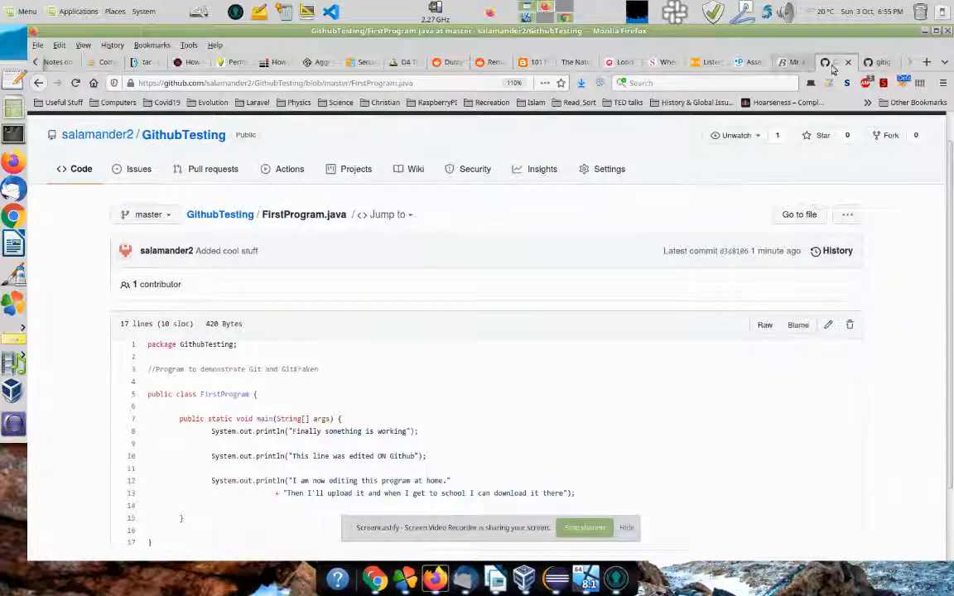
left_click(876, 62)
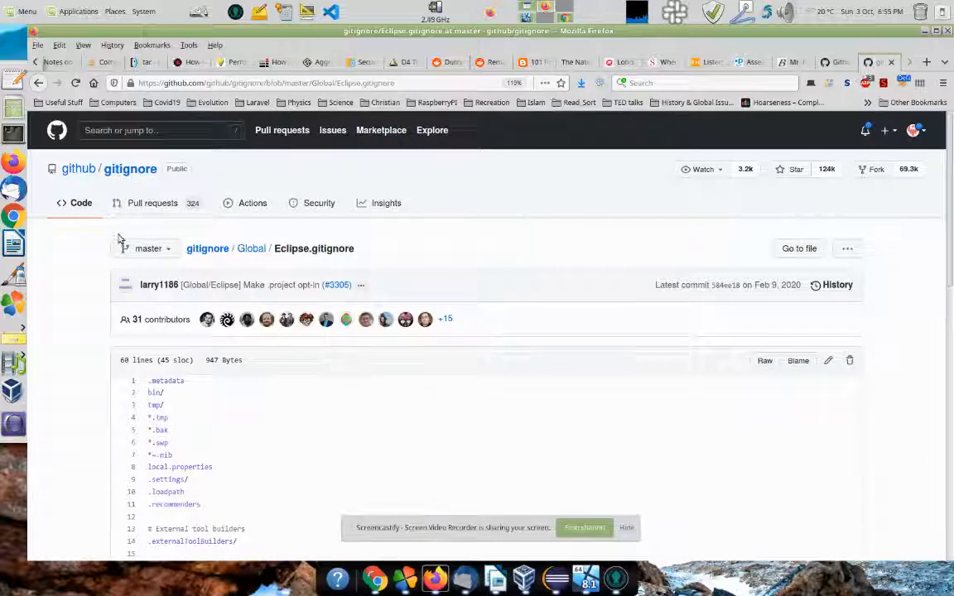